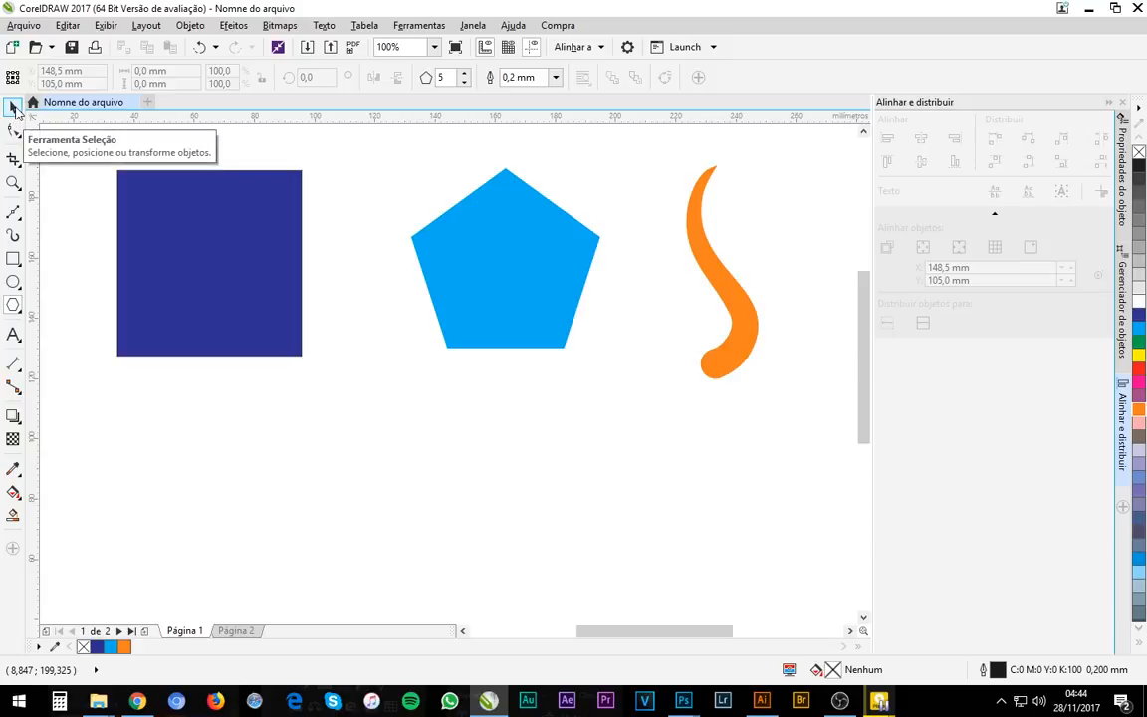
- Select the square, the pentagon and the orange curve one at a time, finishing with the dark blue square selected
click(14, 108)
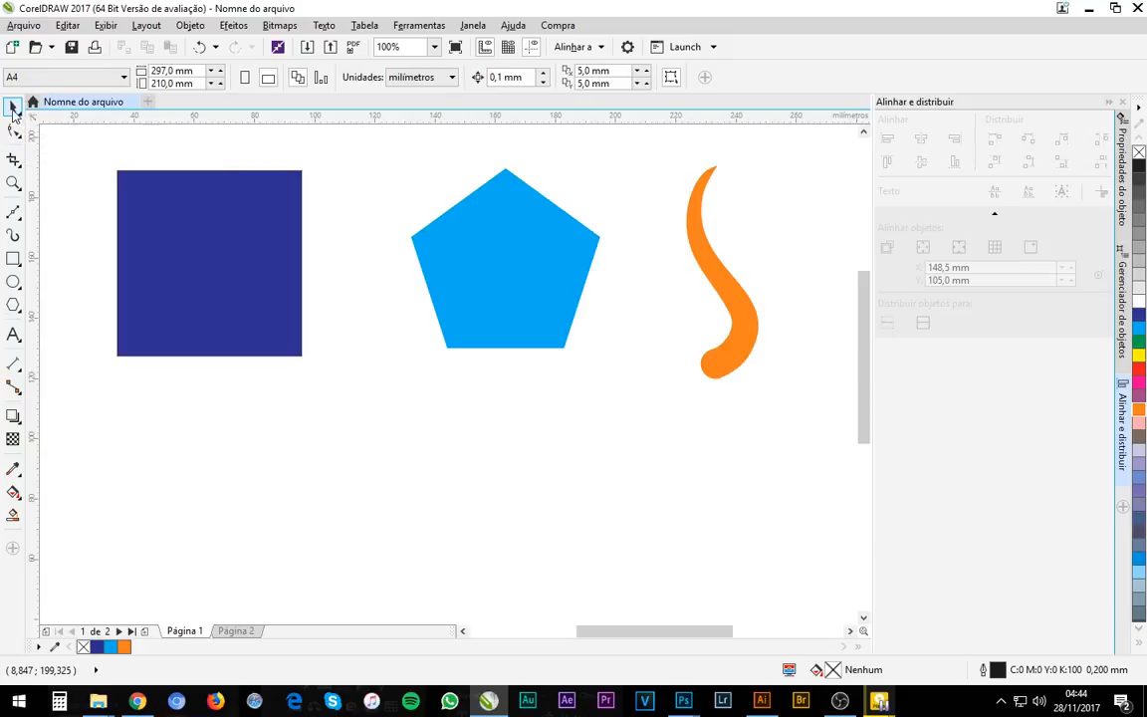
click(217, 295)
click(478, 289)
click(725, 295)
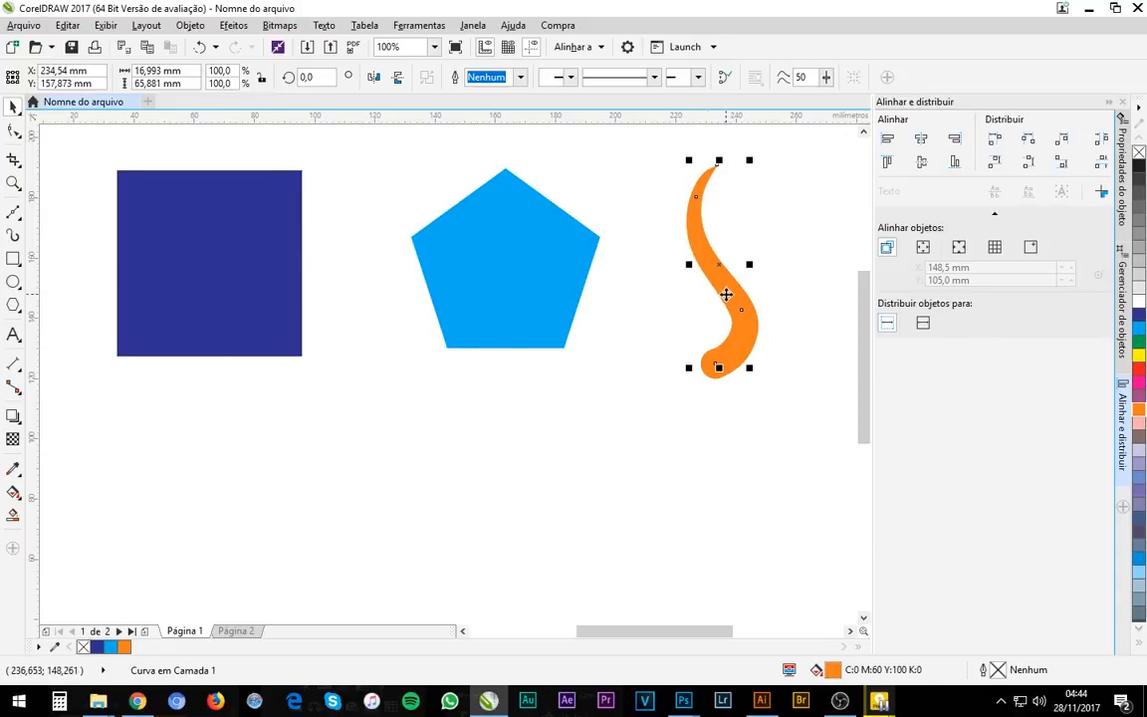
click(253, 284)
click(13, 109)
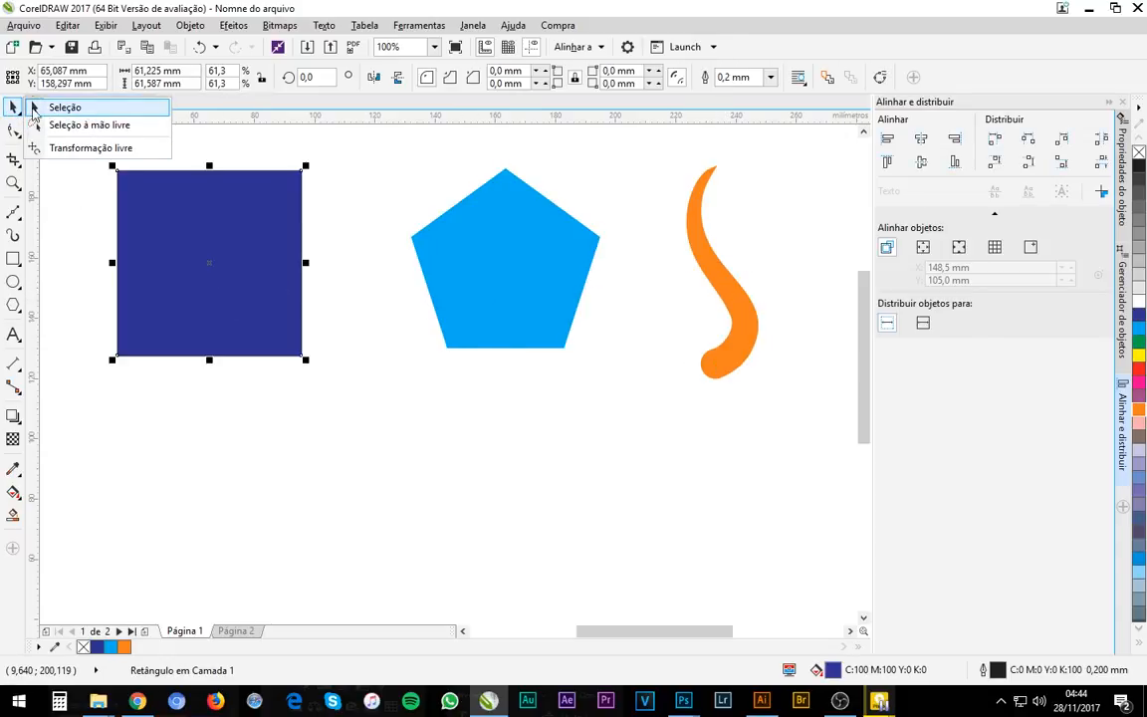
click(14, 130)
click(19, 115)
click(21, 134)
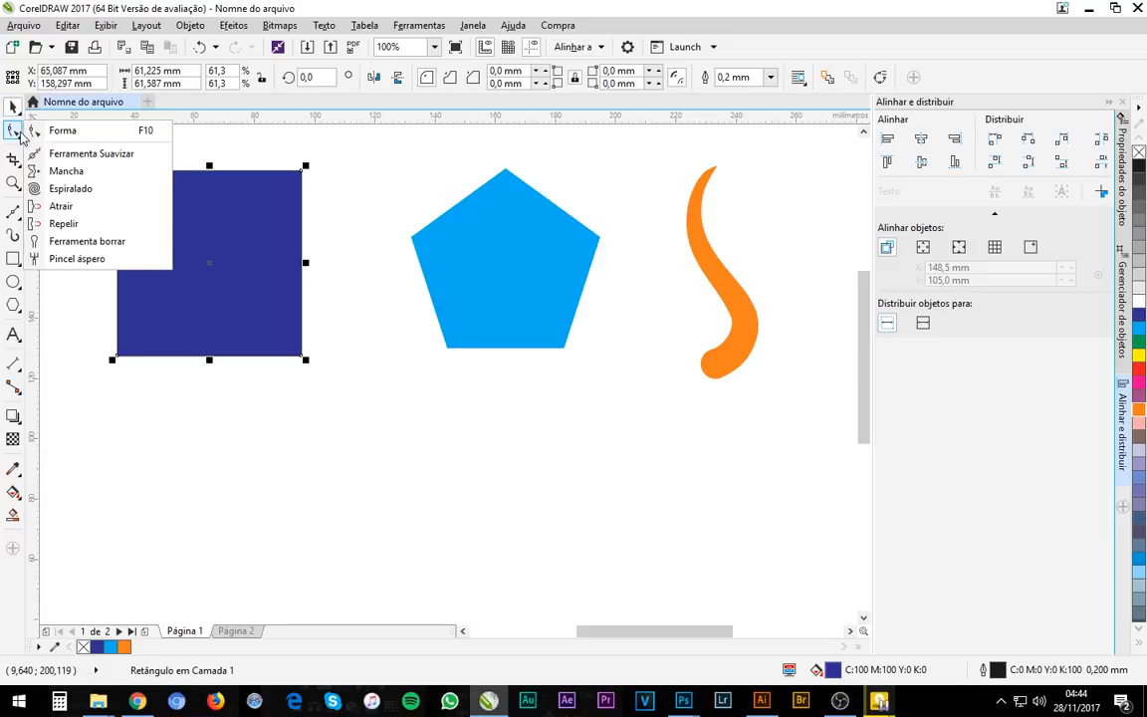
click(20, 159)
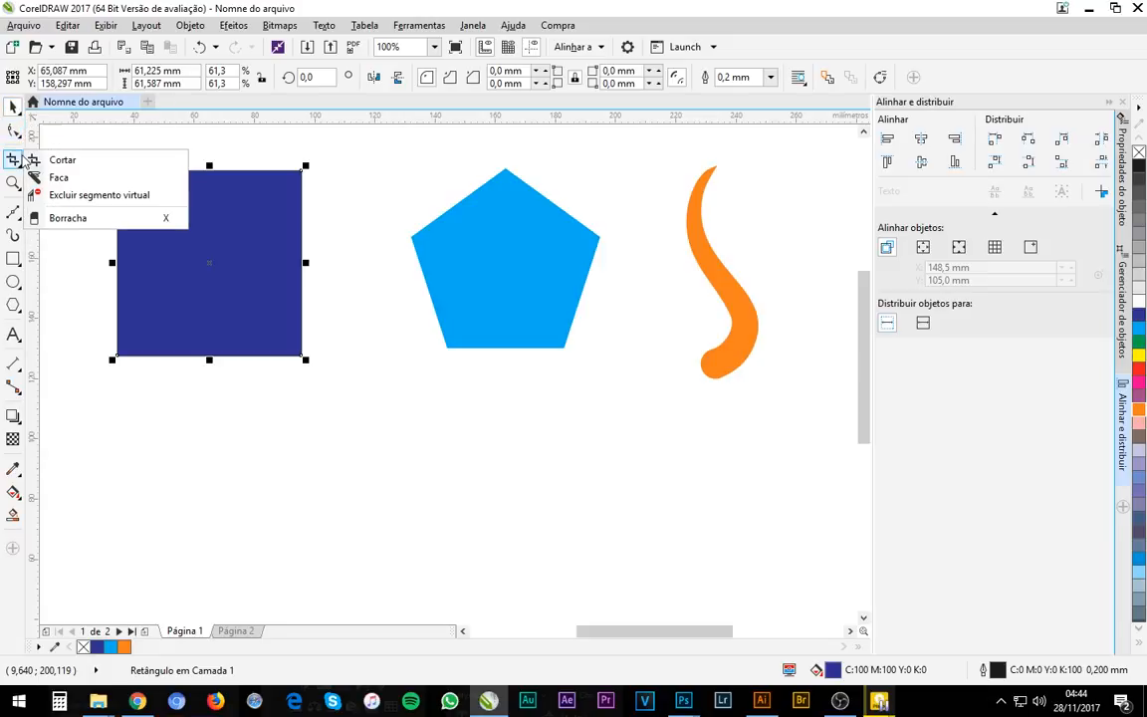
click(20, 183)
click(20, 135)
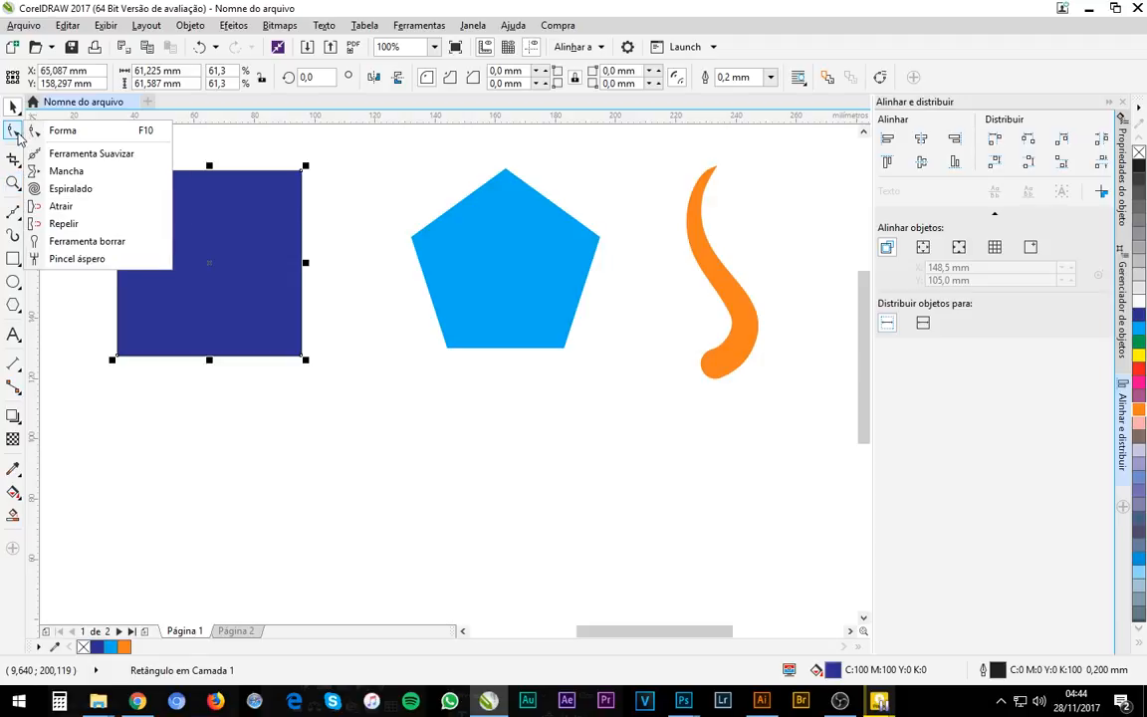
- Round all four corners of the dark blue square with the Shape tool to a radius of about 15.4 mm
click(19, 115)
click(13, 130)
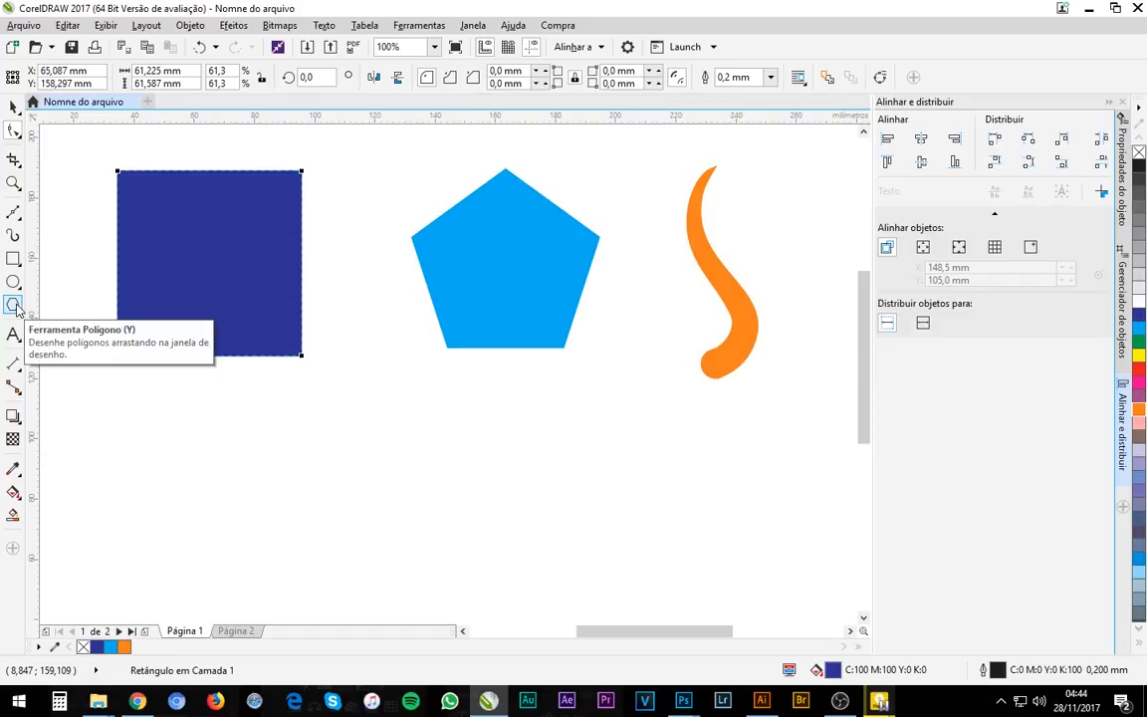
click(15, 132)
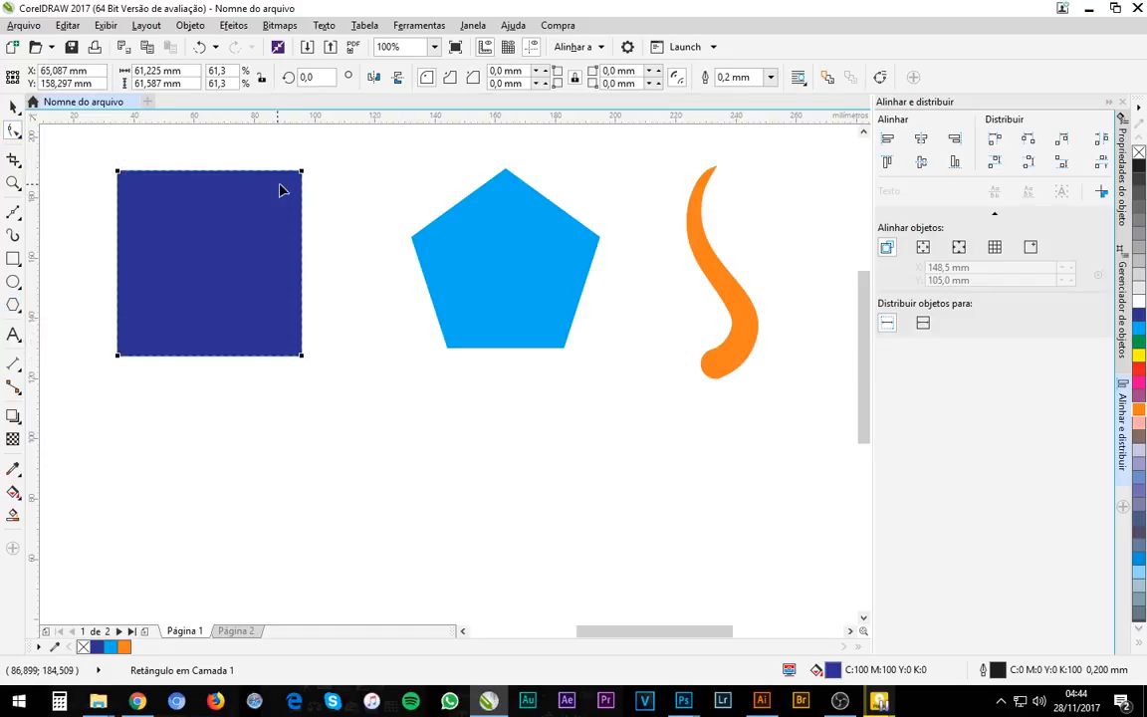
drag(302, 171, 271, 177)
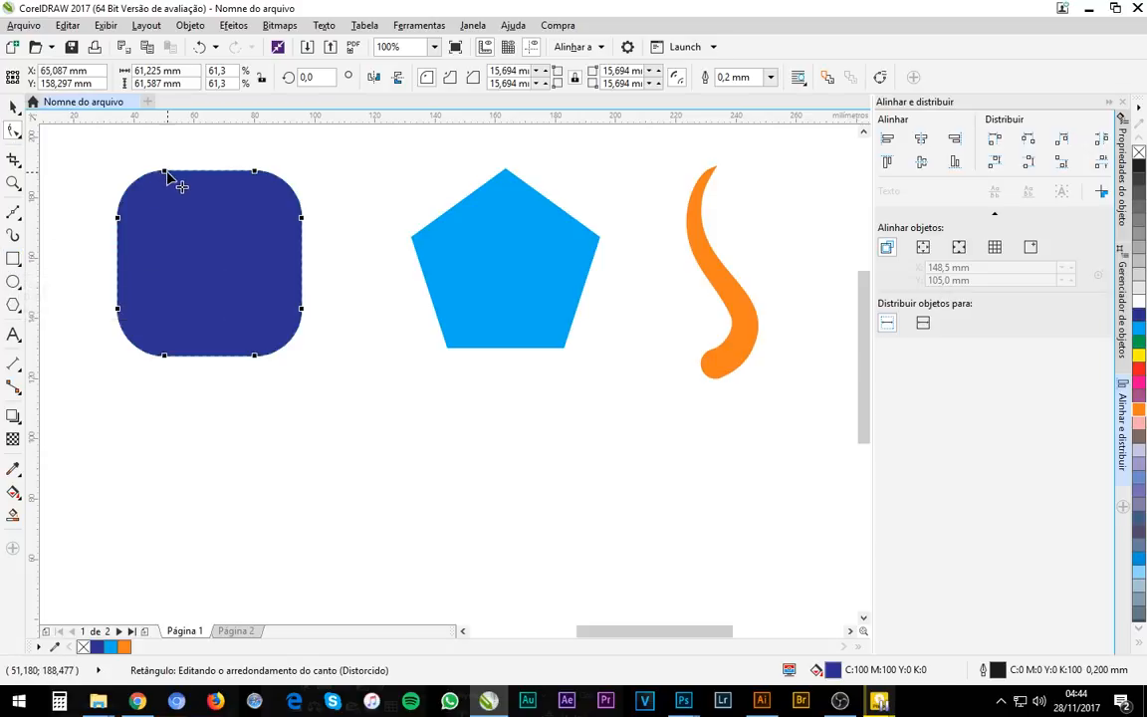
mouse_move(168, 178)
mouse_down()
mouse_move(146, 184)
mouse_move(189, 187)
mouse_move(127, 177)
mouse_move(221, 174)
mouse_move(146, 169)
mouse_up()
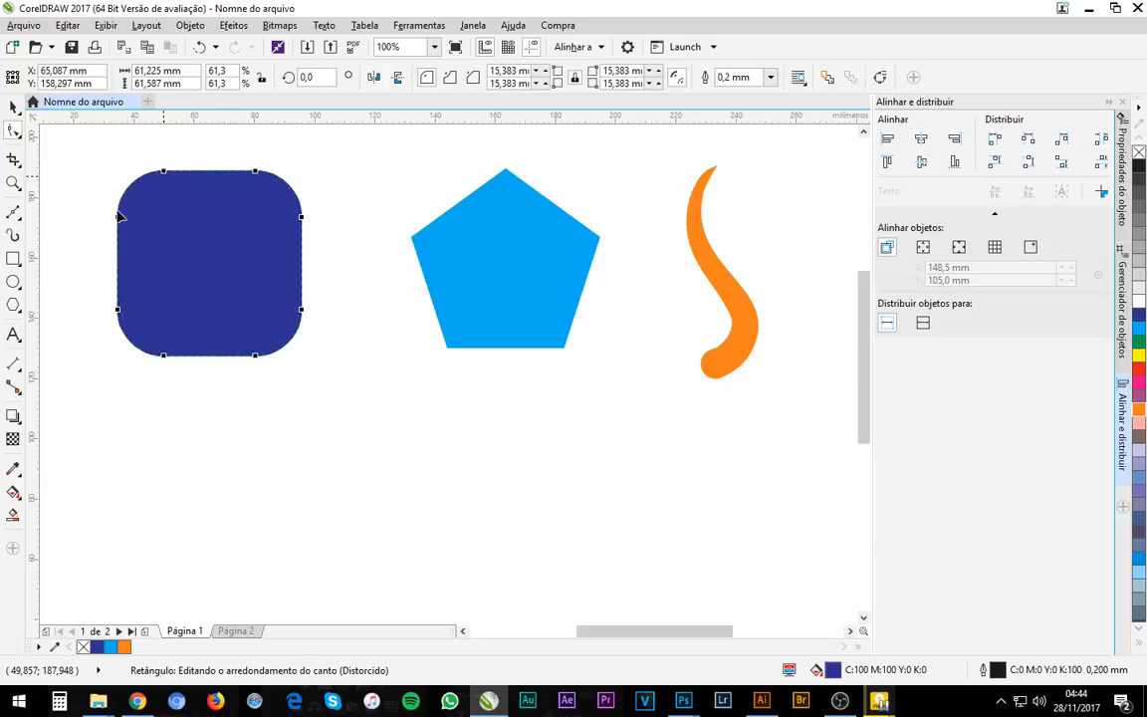
- Reshape the light blue pentagon into a star by pulling its edge midpoints inward, and swing its tips outward into a twisted pinwheel
click(507, 177)
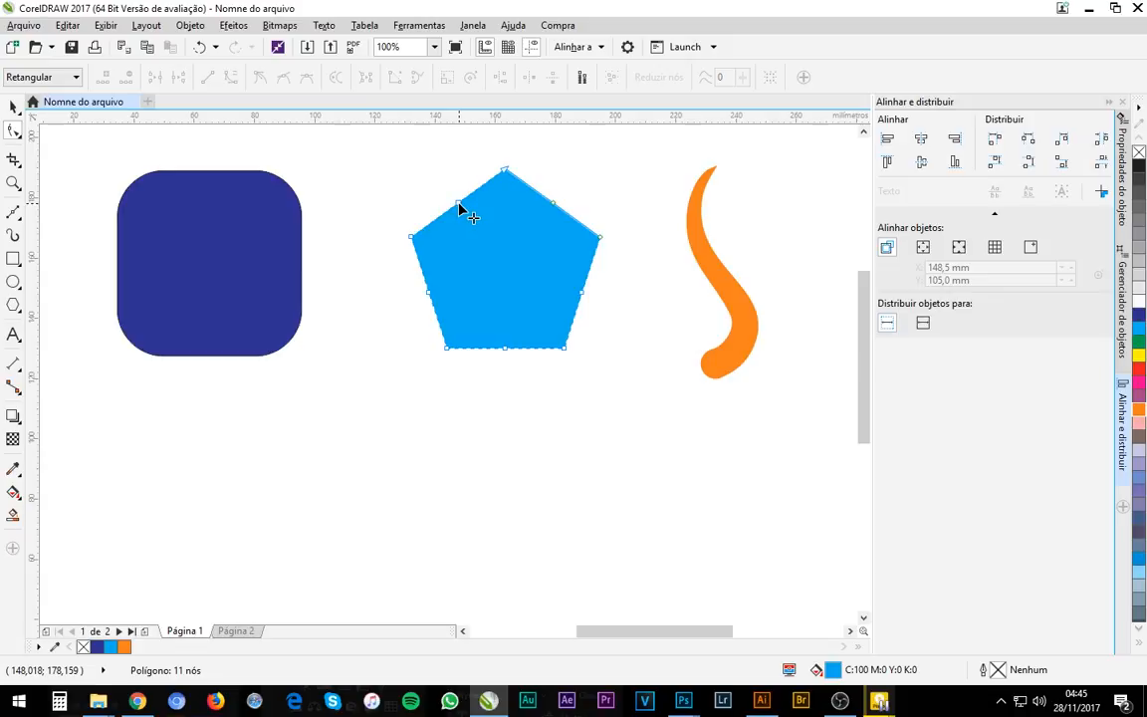
mouse_move(459, 206)
mouse_down()
mouse_move(498, 241)
mouse_move(487, 248)
mouse_move(461, 236)
mouse_move(474, 212)
mouse_move(557, 225)
mouse_move(456, 210)
mouse_move(398, 179)
mouse_move(468, 220)
mouse_move(466, 210)
mouse_up()
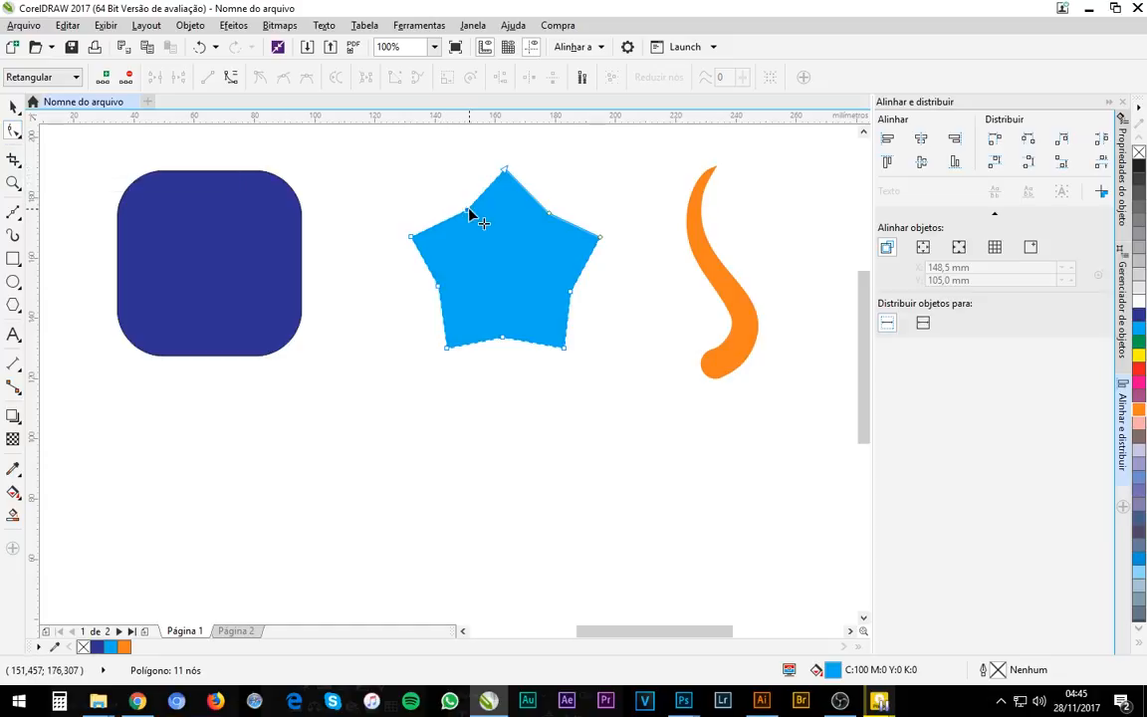
drag(469, 210, 464, 236)
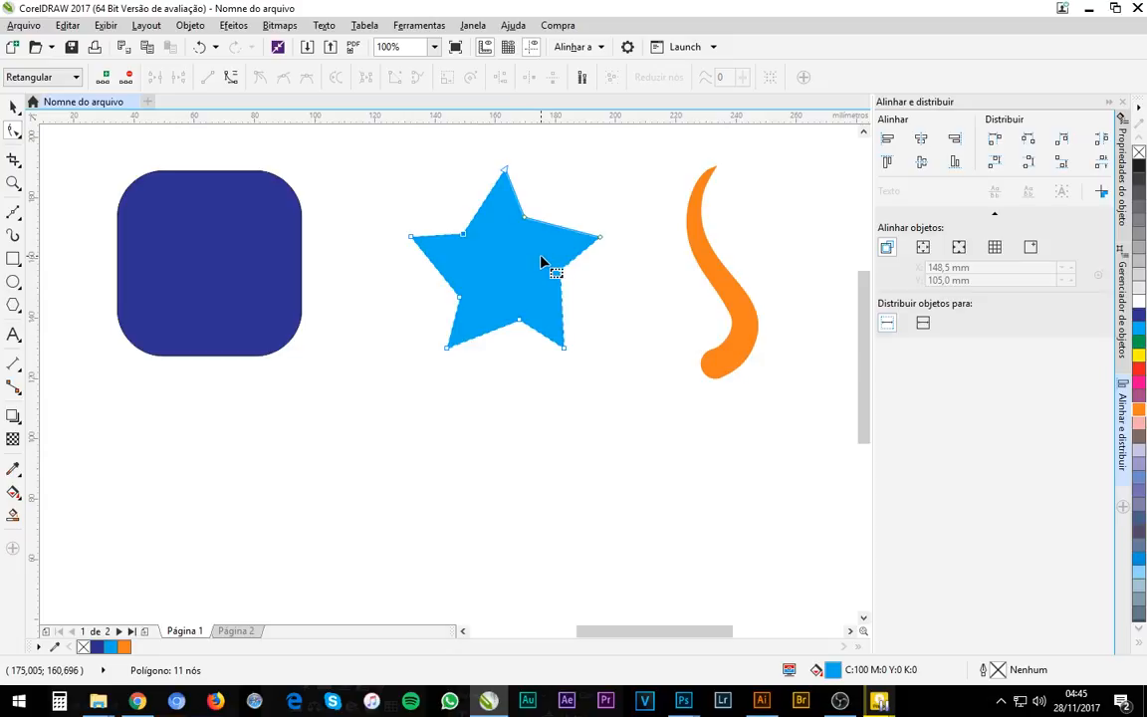
click(505, 171)
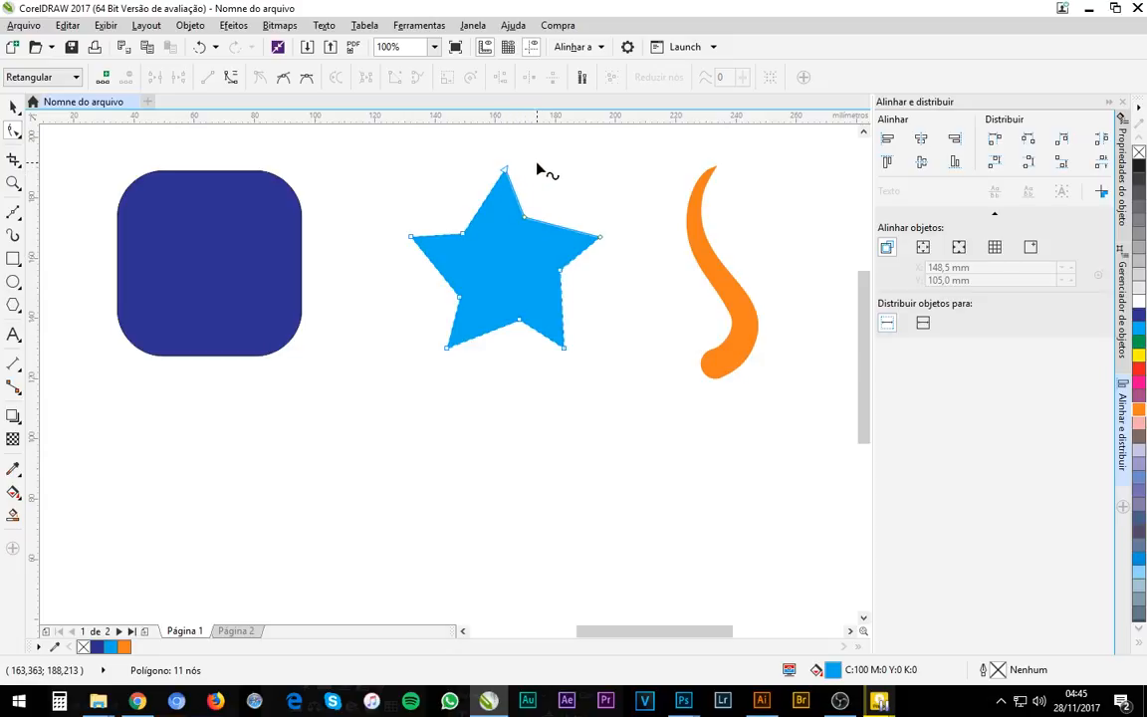
drag(506, 173, 617, 314)
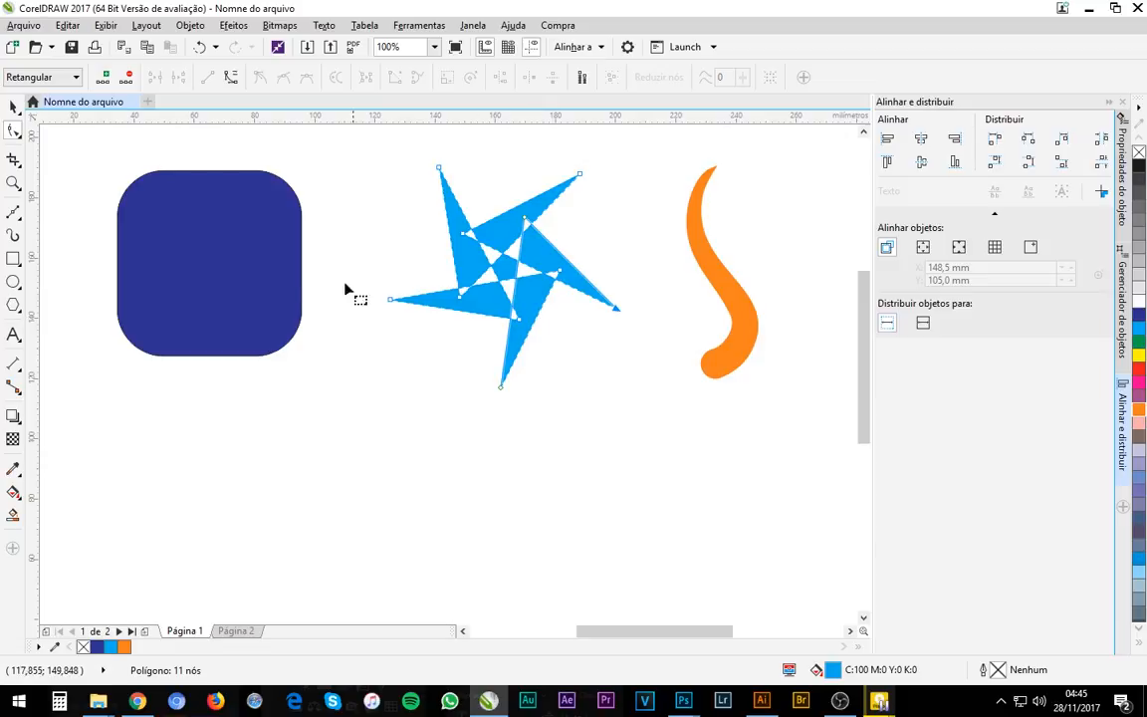
click(13, 137)
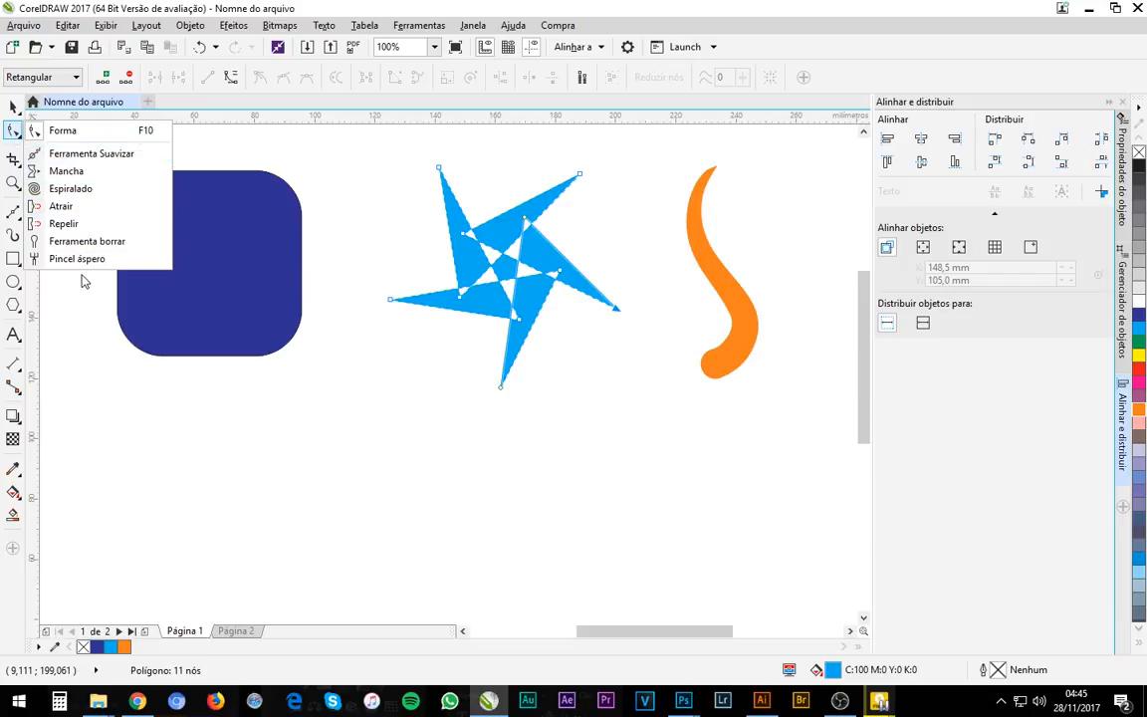
click(76, 137)
click(14, 137)
click(30, 135)
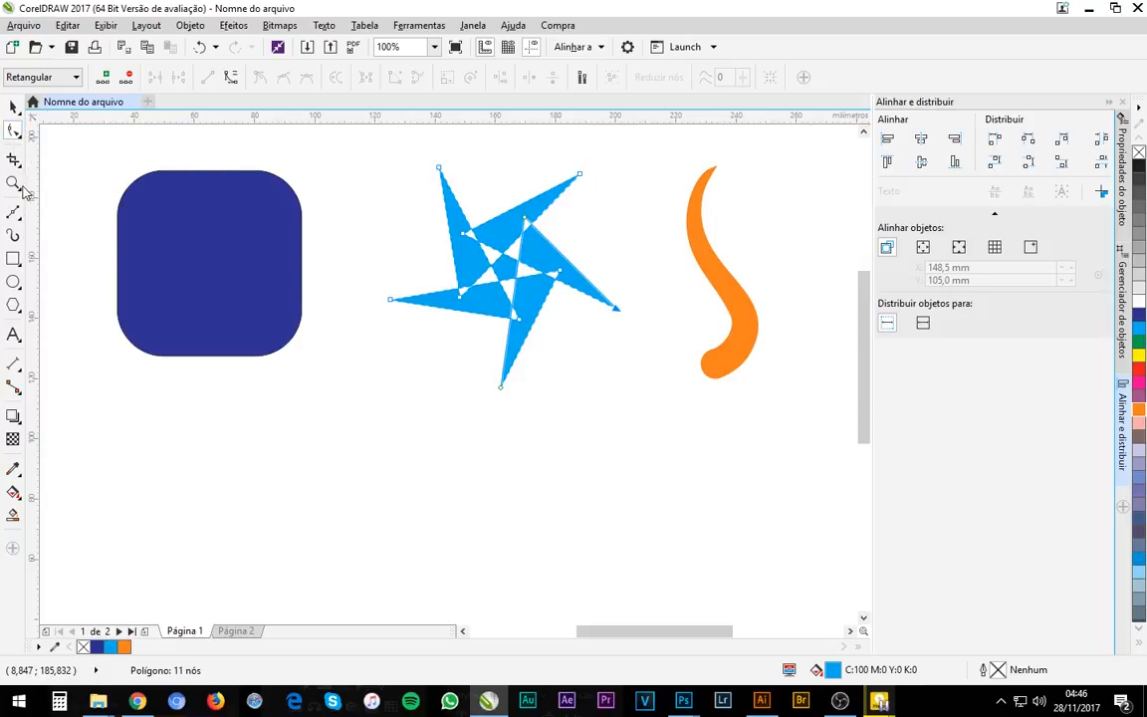
- Try to crop the rounded square to its lower-right part with a crop area of about 60 by 62 mm
click(19, 164)
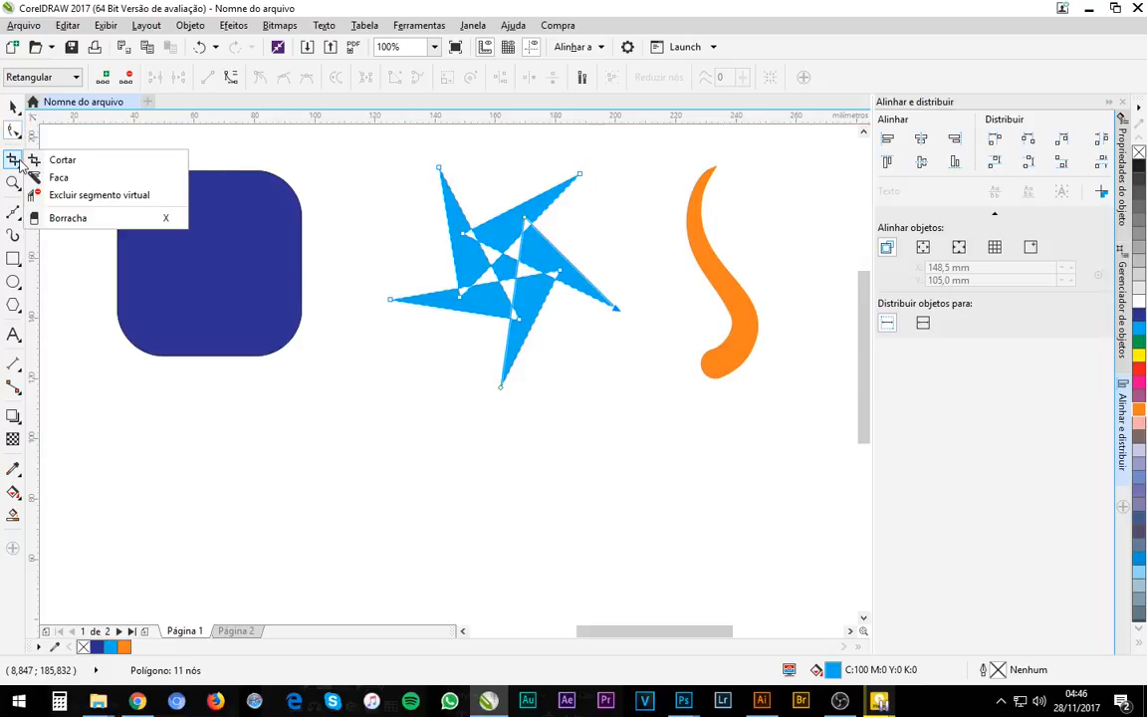
click(75, 161)
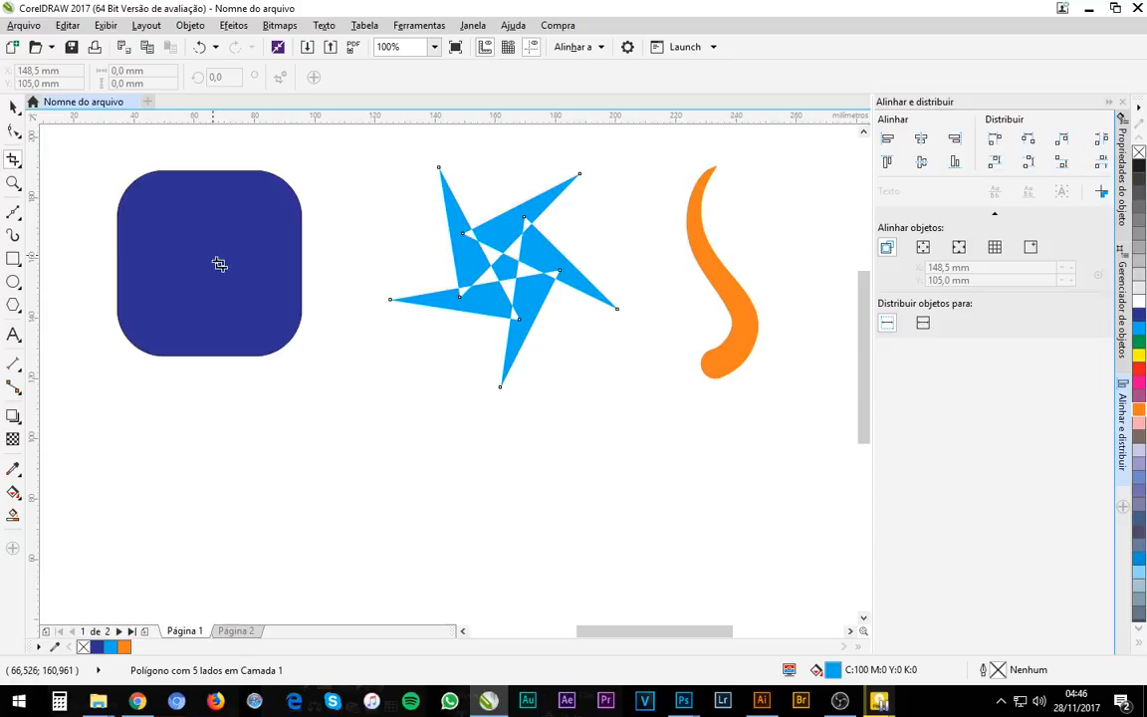
drag(337, 234, 156, 420)
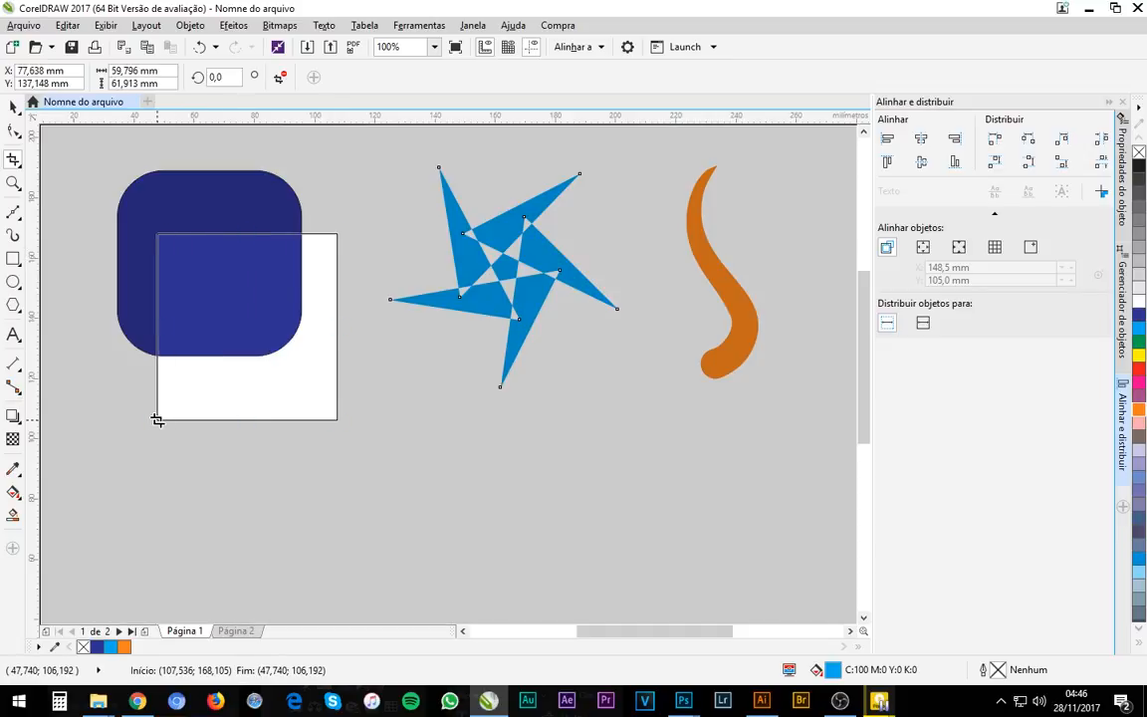
double_click(277, 325)
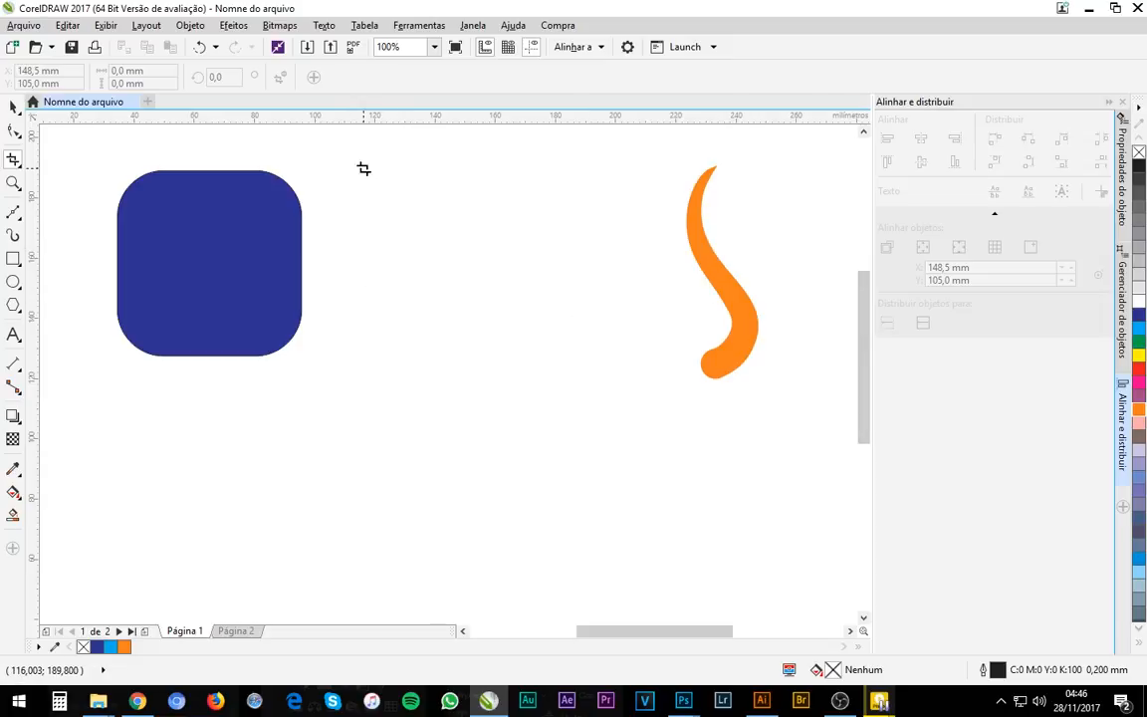
- Crop the drawing to the right-hand part of the rounded square and undo both crops
drag(363, 171, 181, 418)
key(Return)
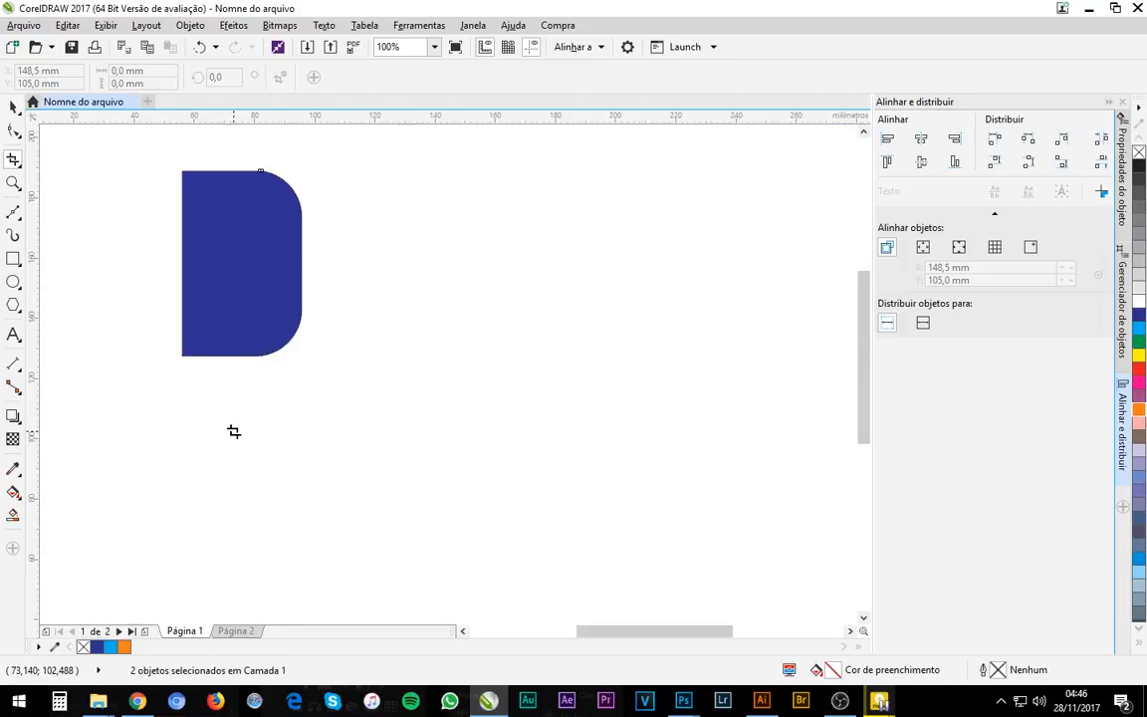
click(14, 108)
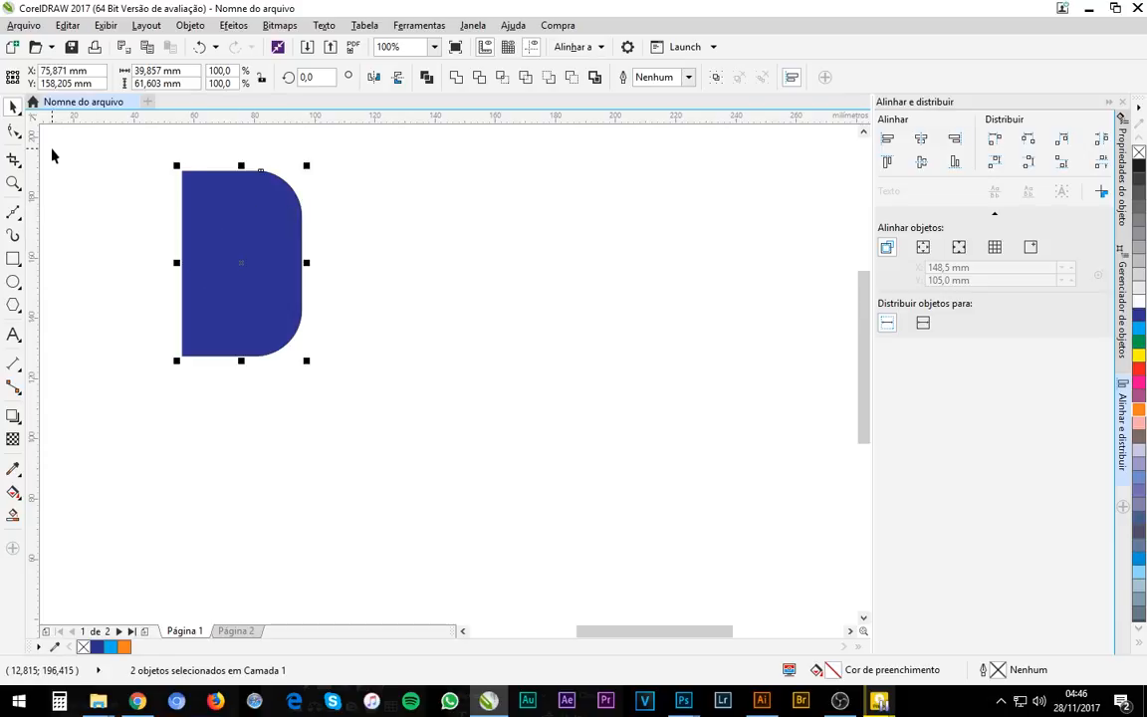
key(ctrl+z)
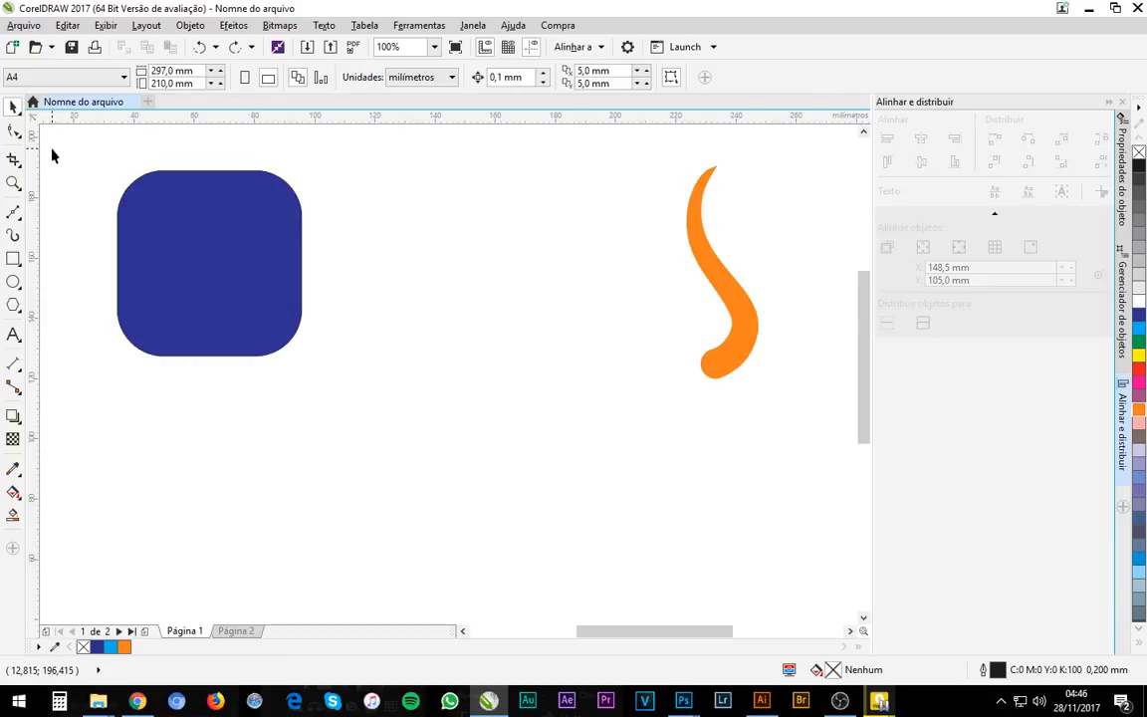
key(ctrl+z)
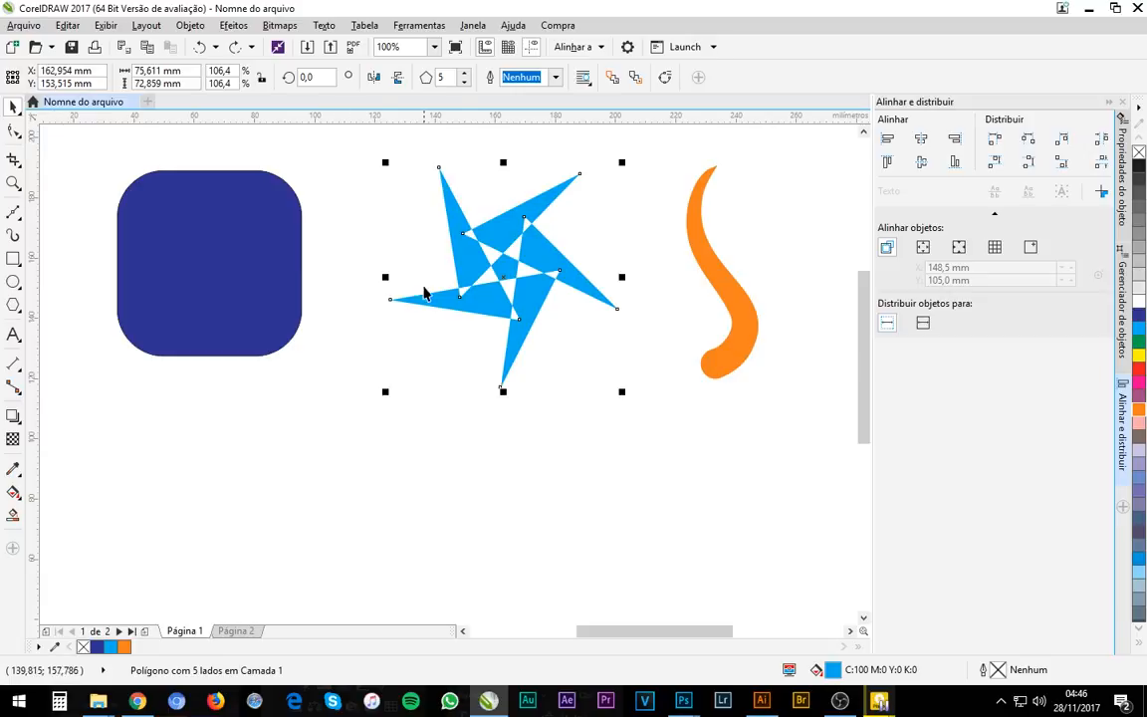
- Try to crop the rounded square to its lower-left part with a crop area of about 61 by 55 mm
click(13, 161)
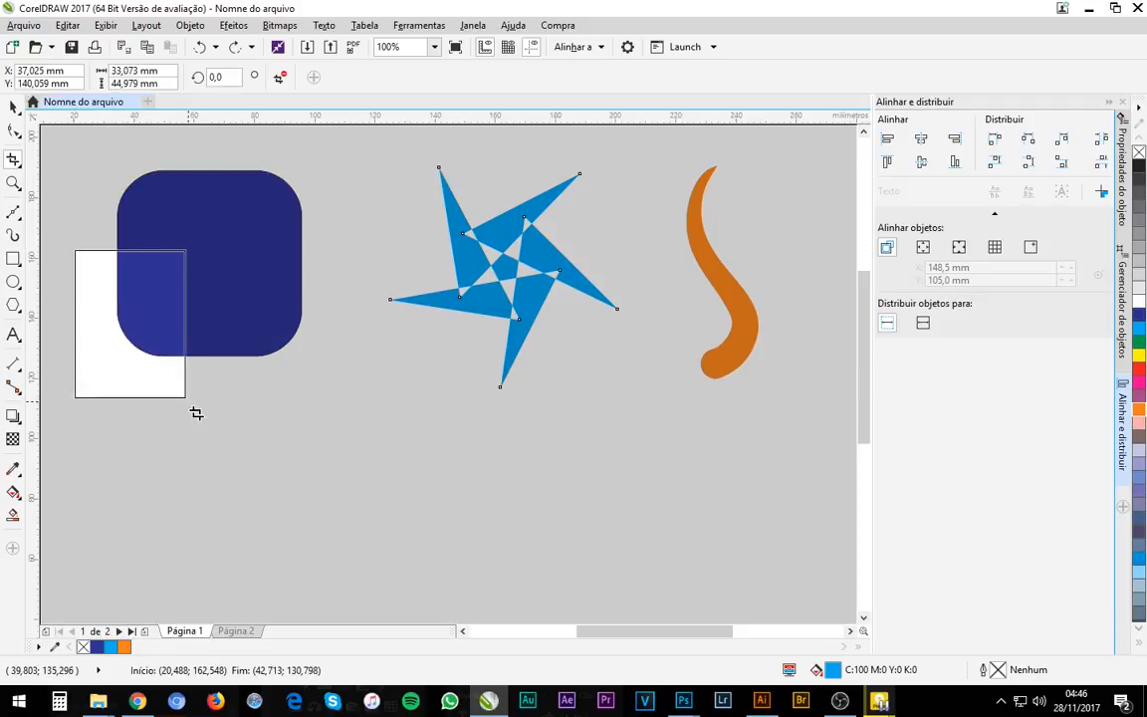
drag(74, 250, 259, 416)
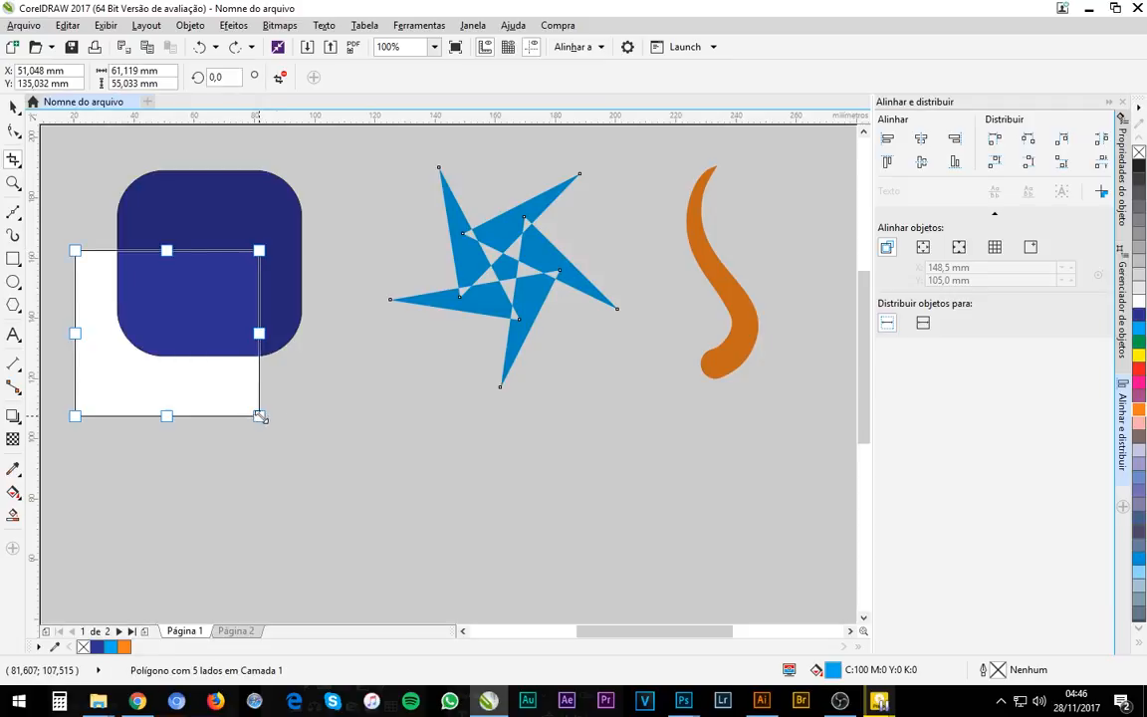
key(Return)
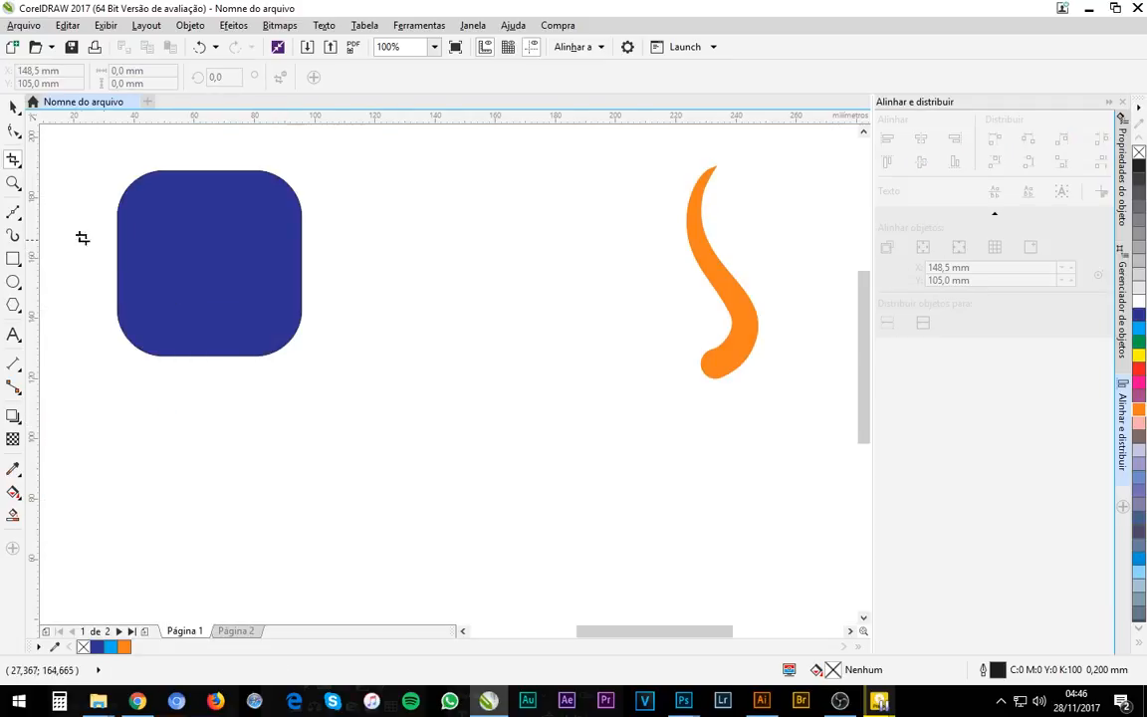
- Crop the drawing to the lower-left part of the rounded square and undo the last two crops
drag(83, 238, 265, 414)
key(Return)
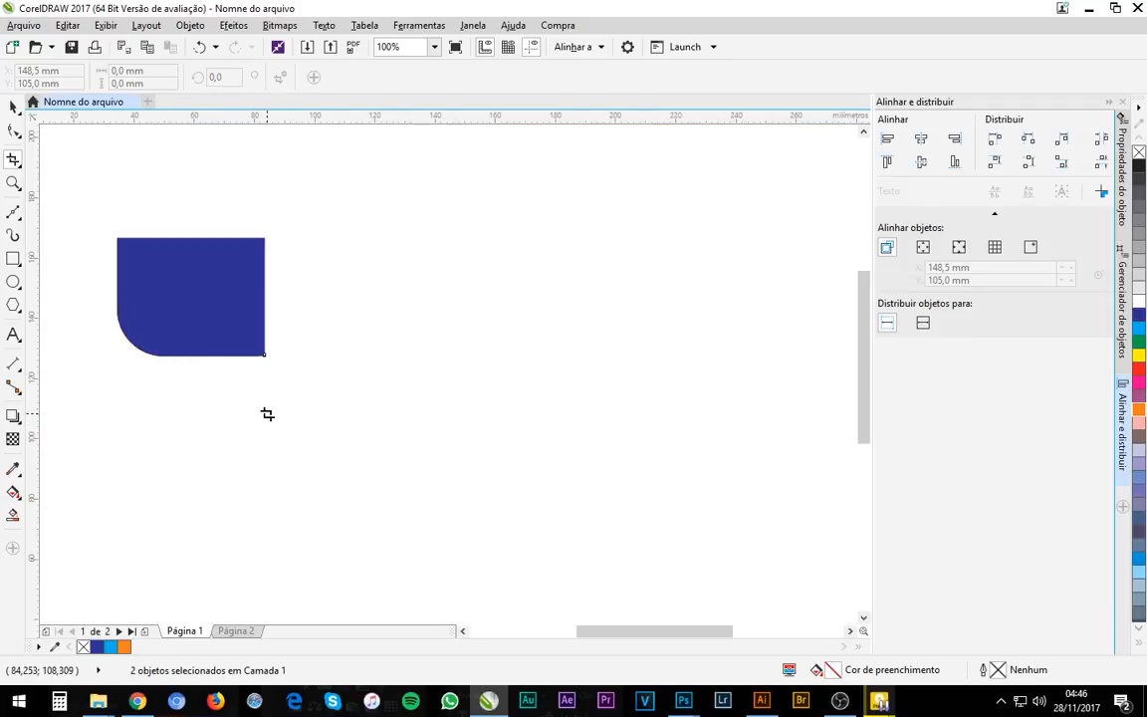
key(ctrl+z)
key(ctrl+z)
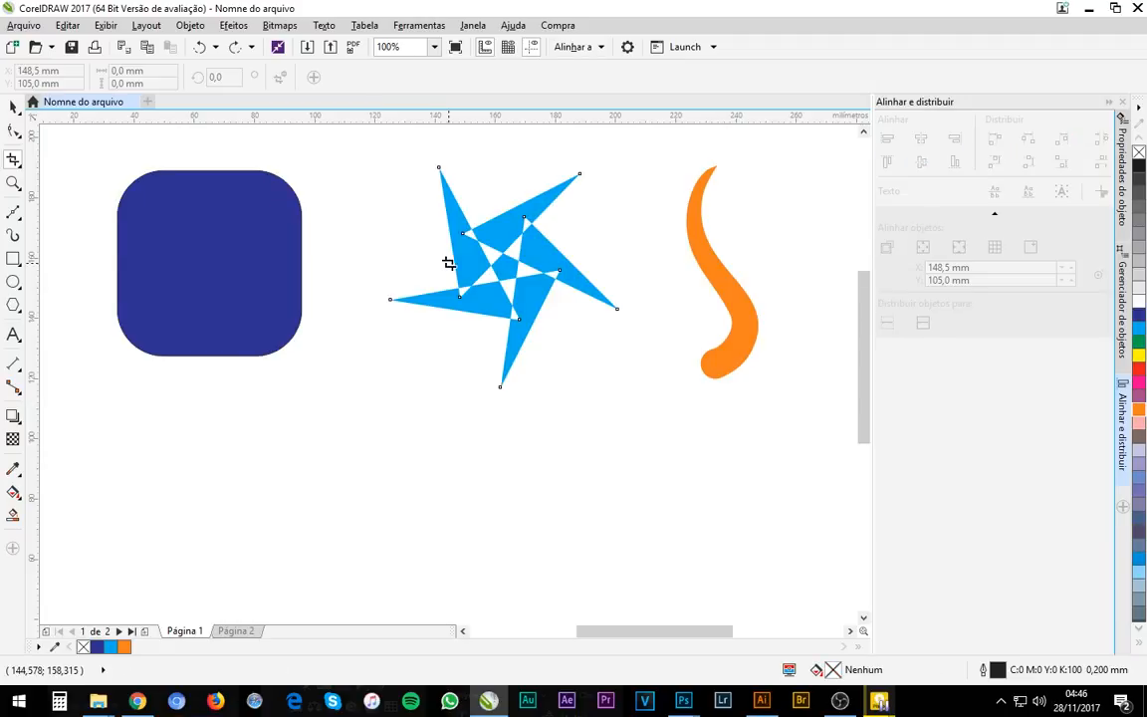
- Try to slice the rounded square with the Knife tool along a rising diagonal about 110 mm long
click(15, 161)
click(58, 177)
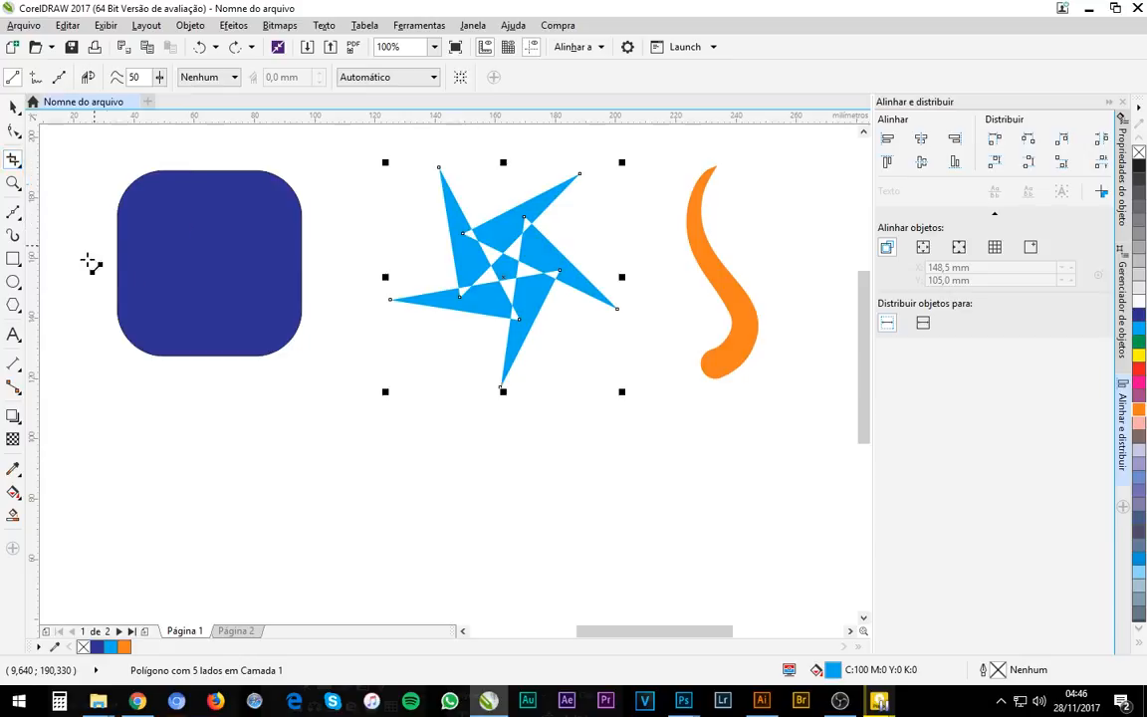
drag(73, 343, 360, 189)
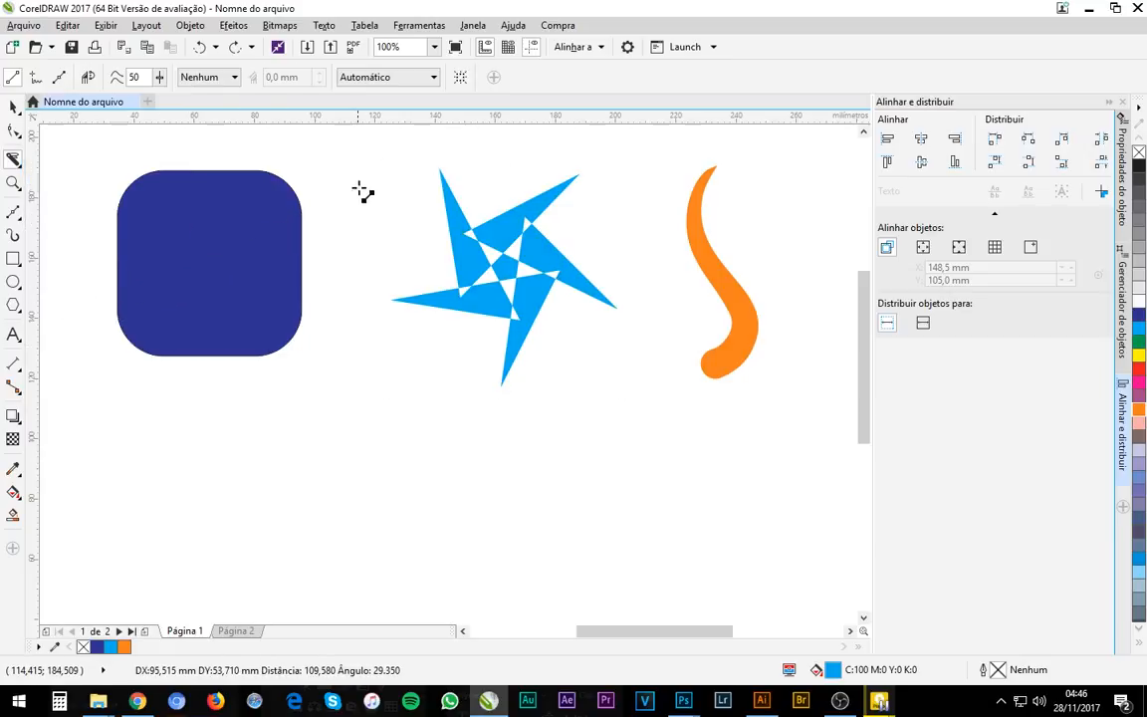
- Reposition the rounded square with the Selection tool so its centre sits at about X 55.3 mm, Y 157 mm
click(15, 108)
click(168, 232)
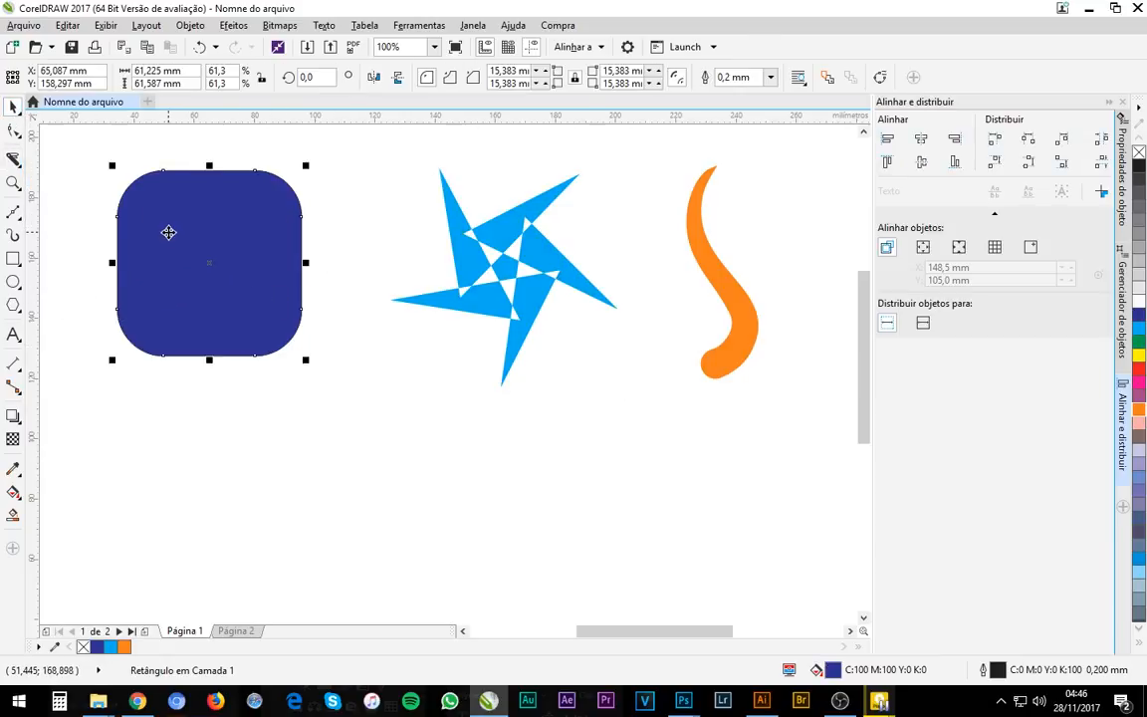
drag(253, 334, 304, 390)
click(51, 162)
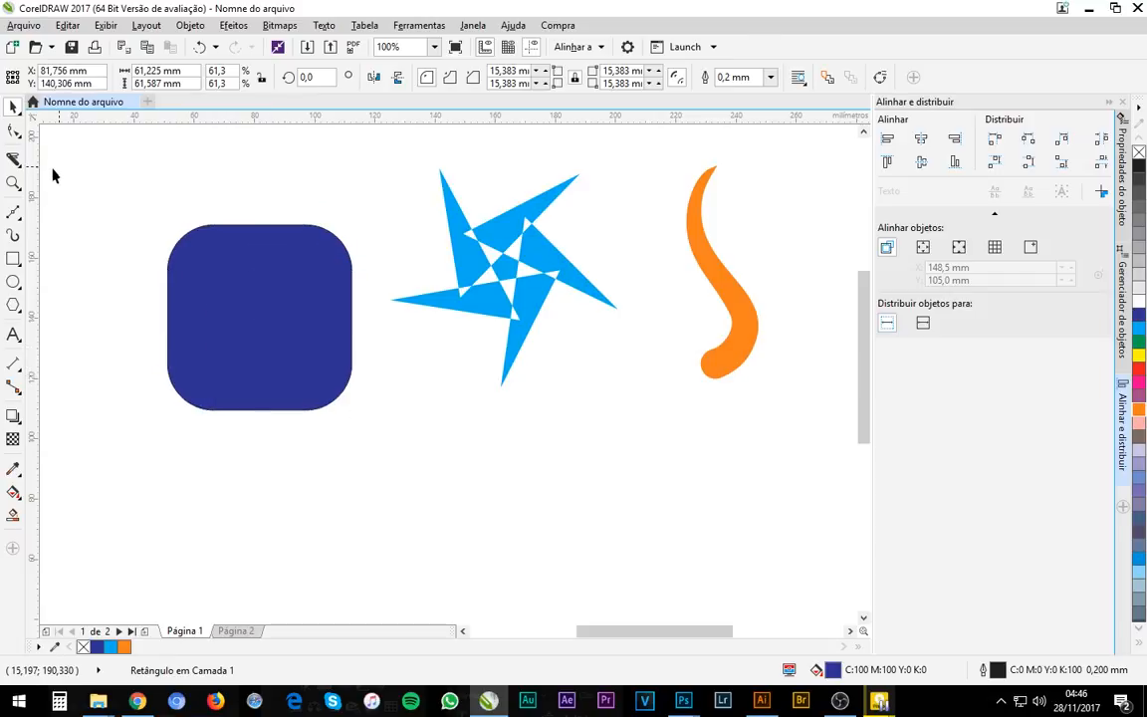
drag(195, 284, 115, 234)
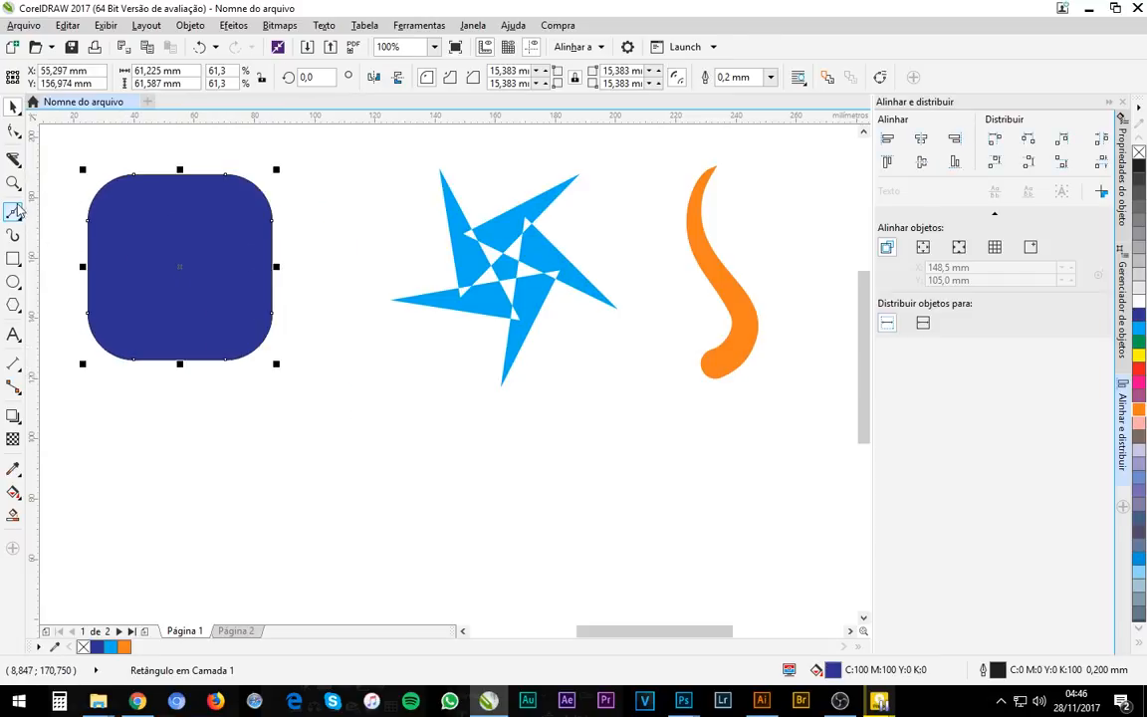
- Slice the rounded square with the Knife tool along a falling diagonal about 99 mm long
click(14, 163)
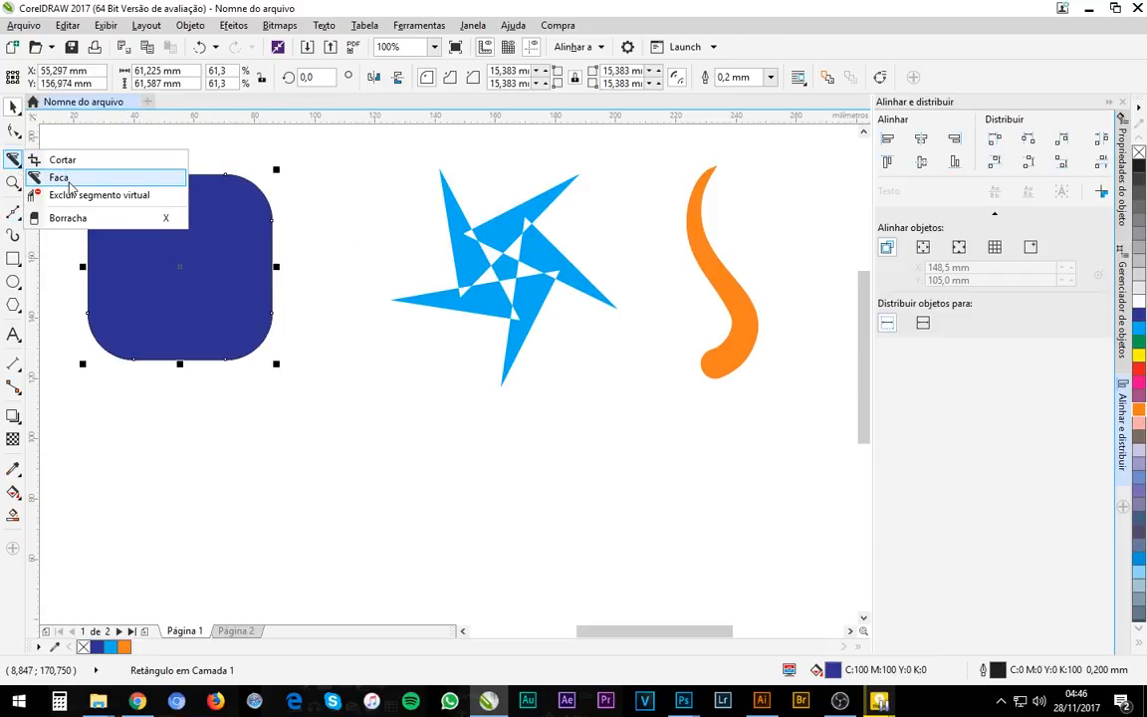
click(55, 173)
drag(124, 149, 263, 427)
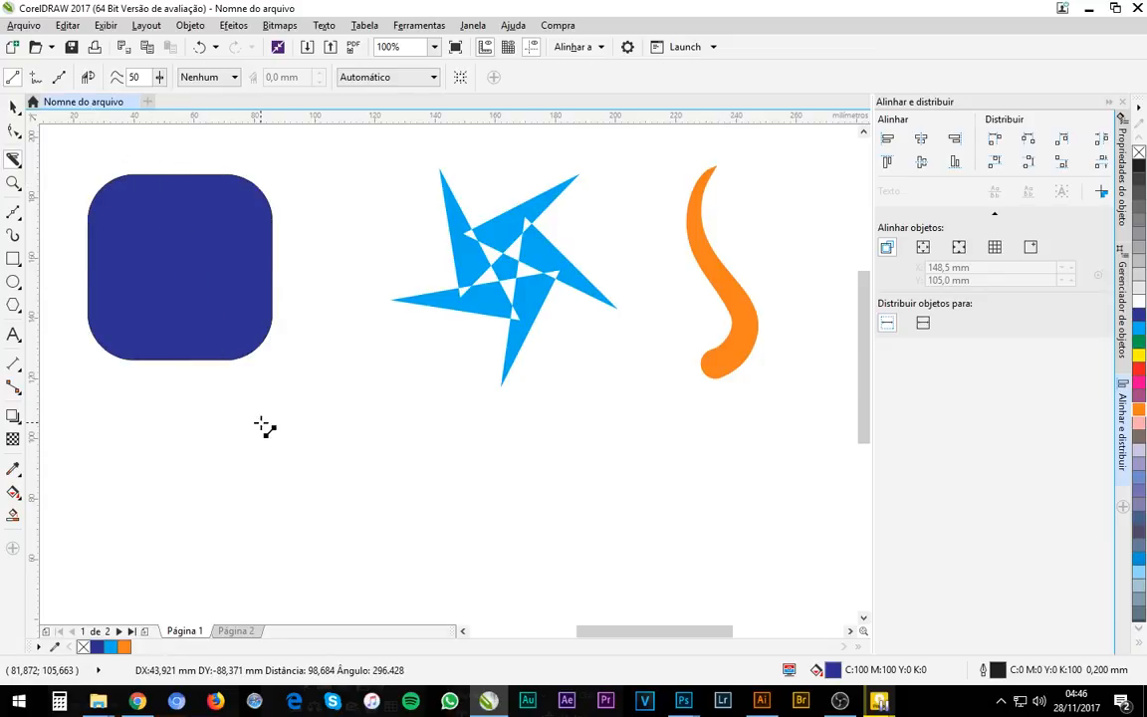
- Pull the two halves of the sliced square apart and undo the moves and the knife cut
click(15, 109)
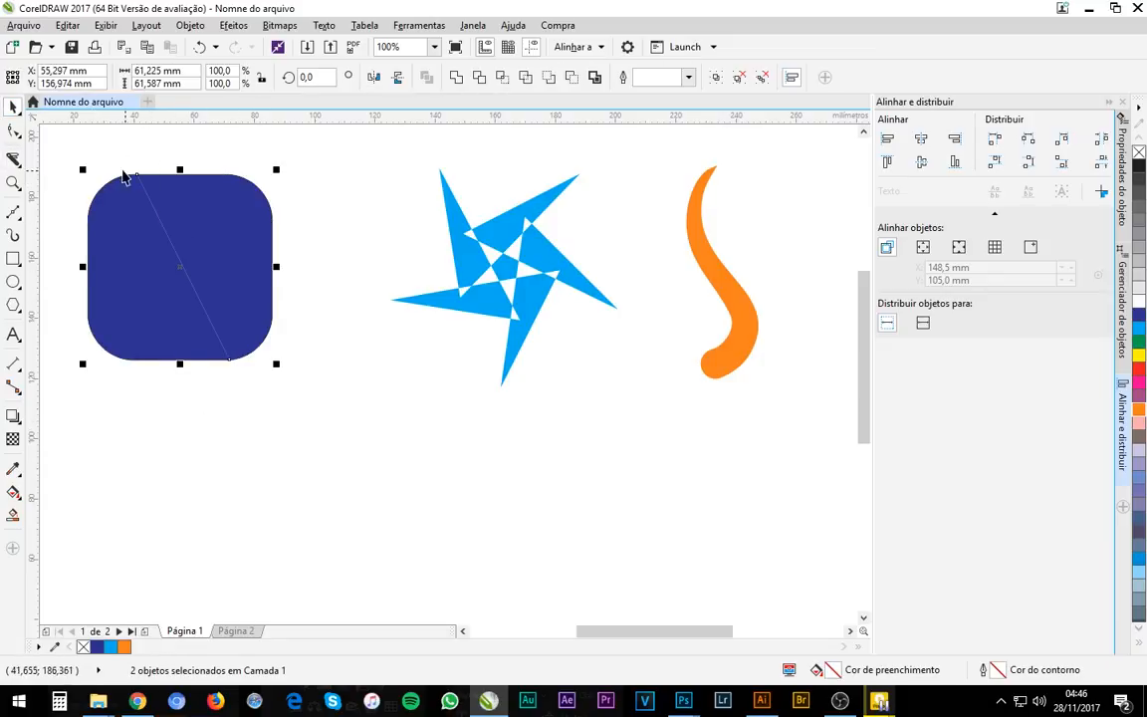
click(190, 419)
drag(159, 326, 129, 335)
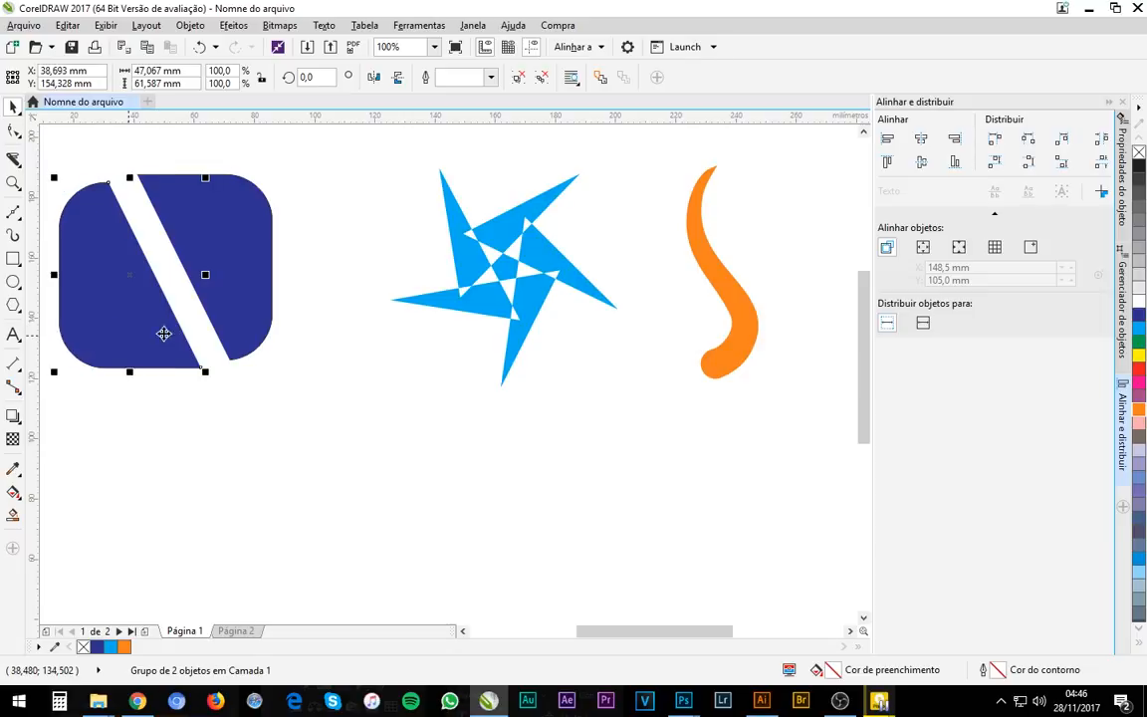
drag(228, 283, 267, 342)
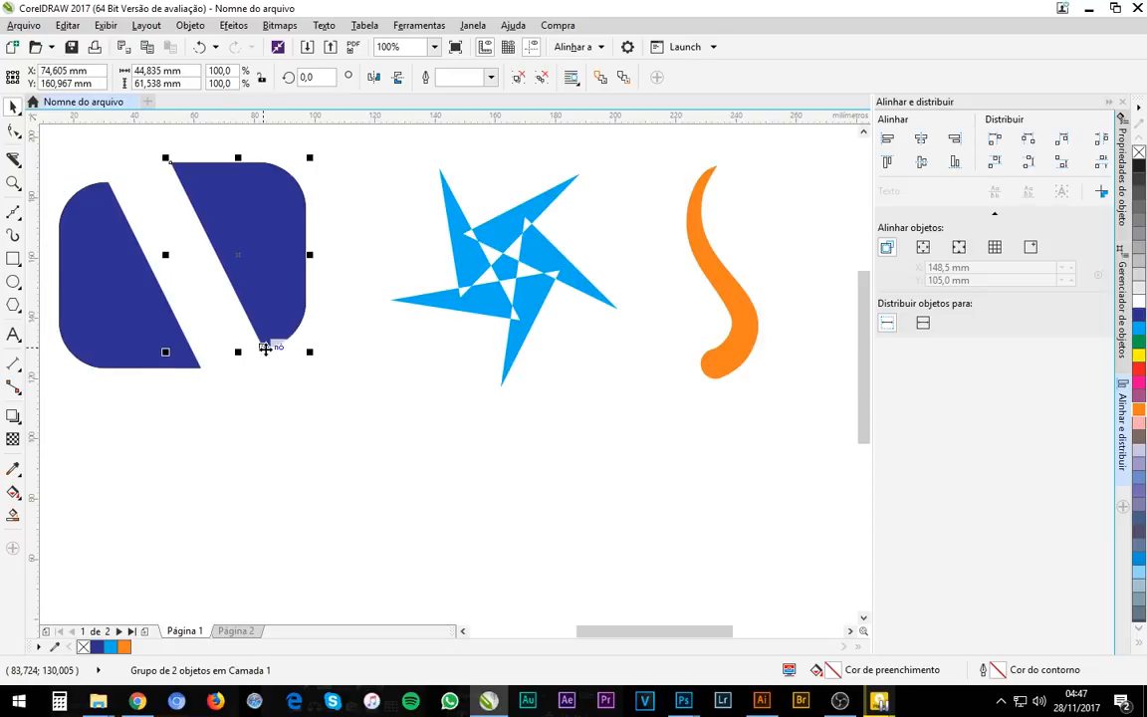
key(ctrl+z)
key(ctrl+z)
key(ctrl+z)
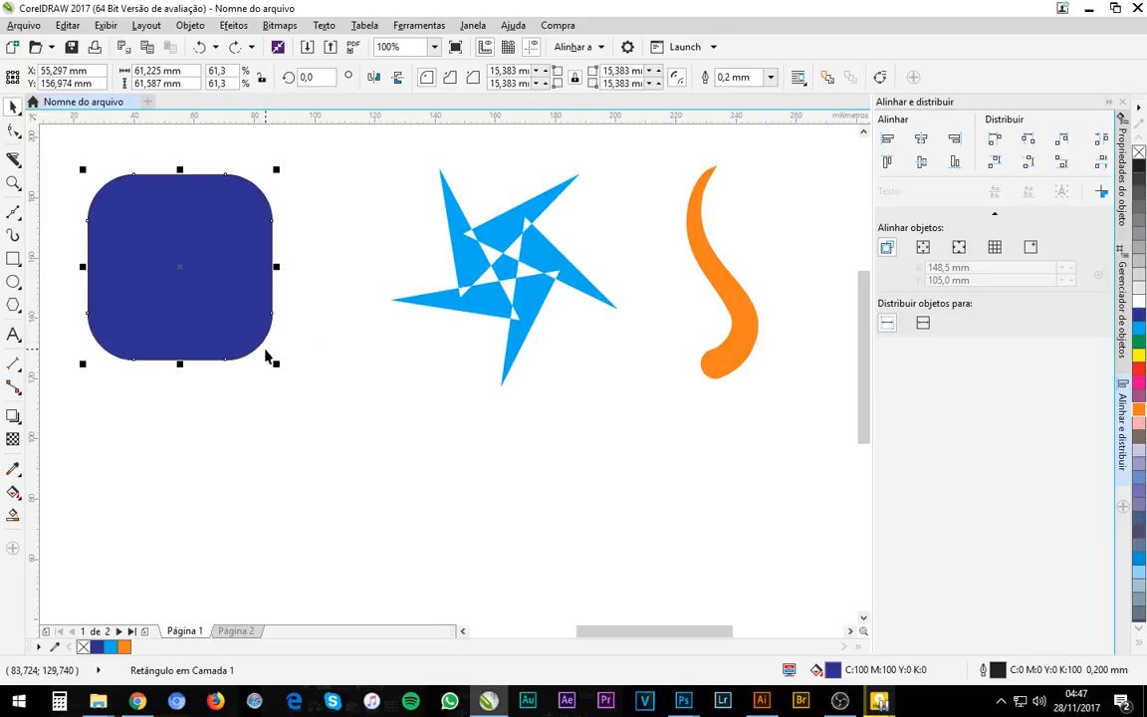
- Erase a curved band across the right side of the rounded square with the Eraser tool
click(13, 162)
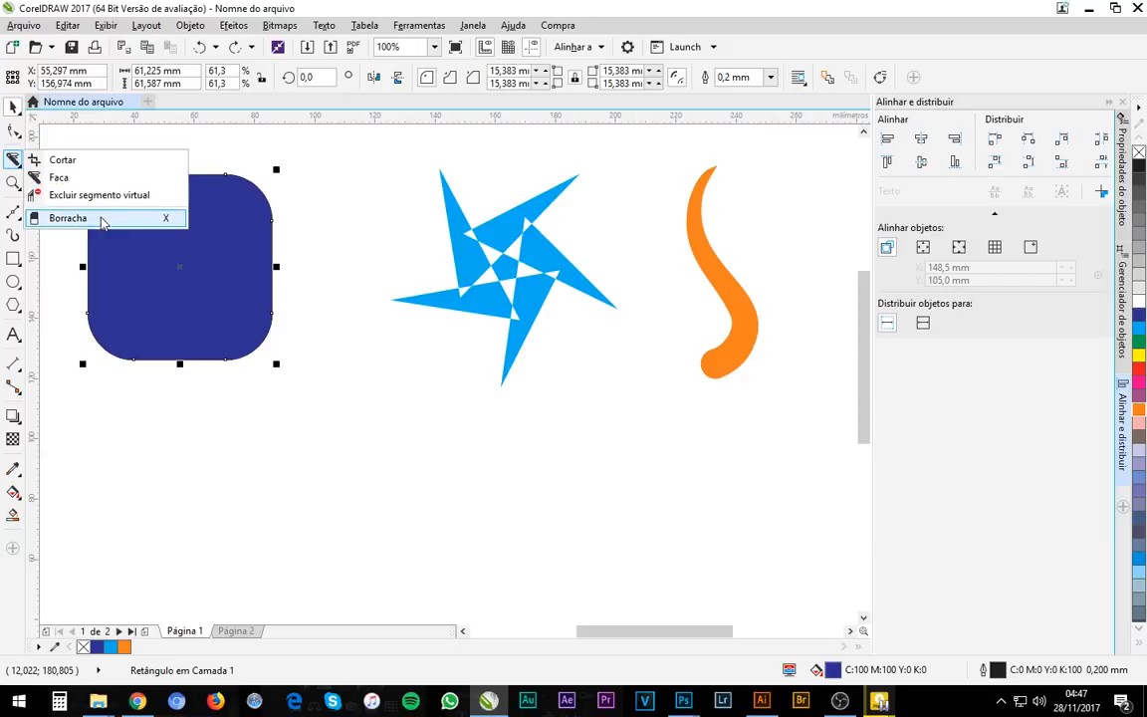
click(307, 401)
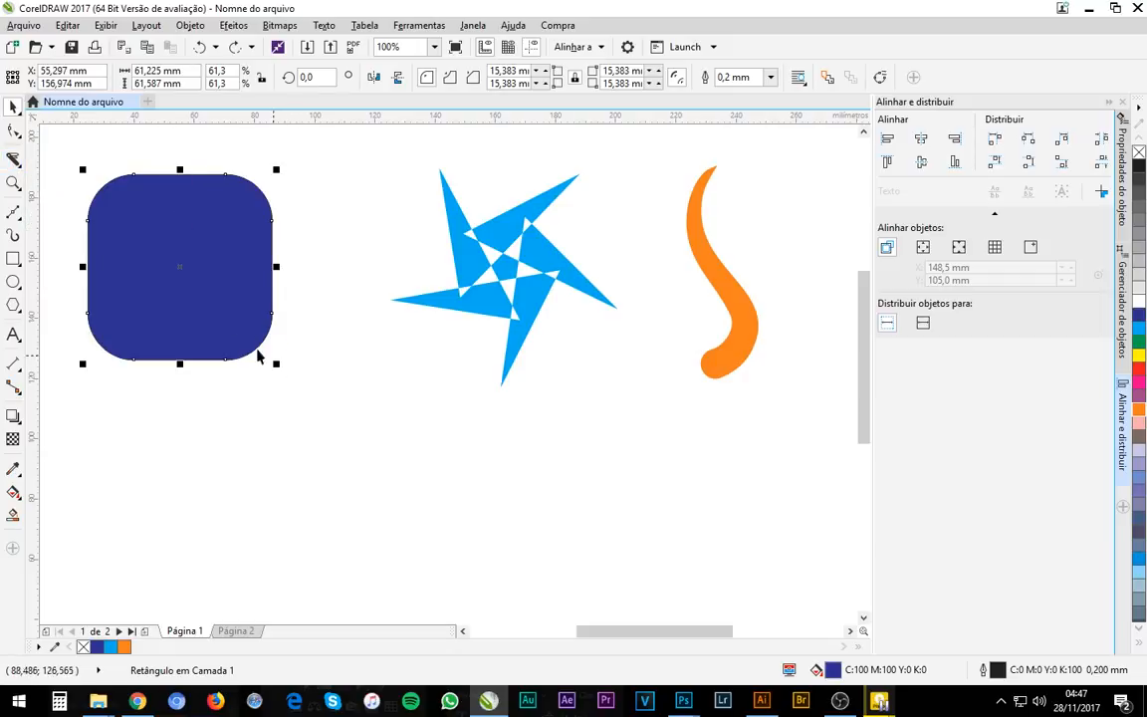
click(13, 162)
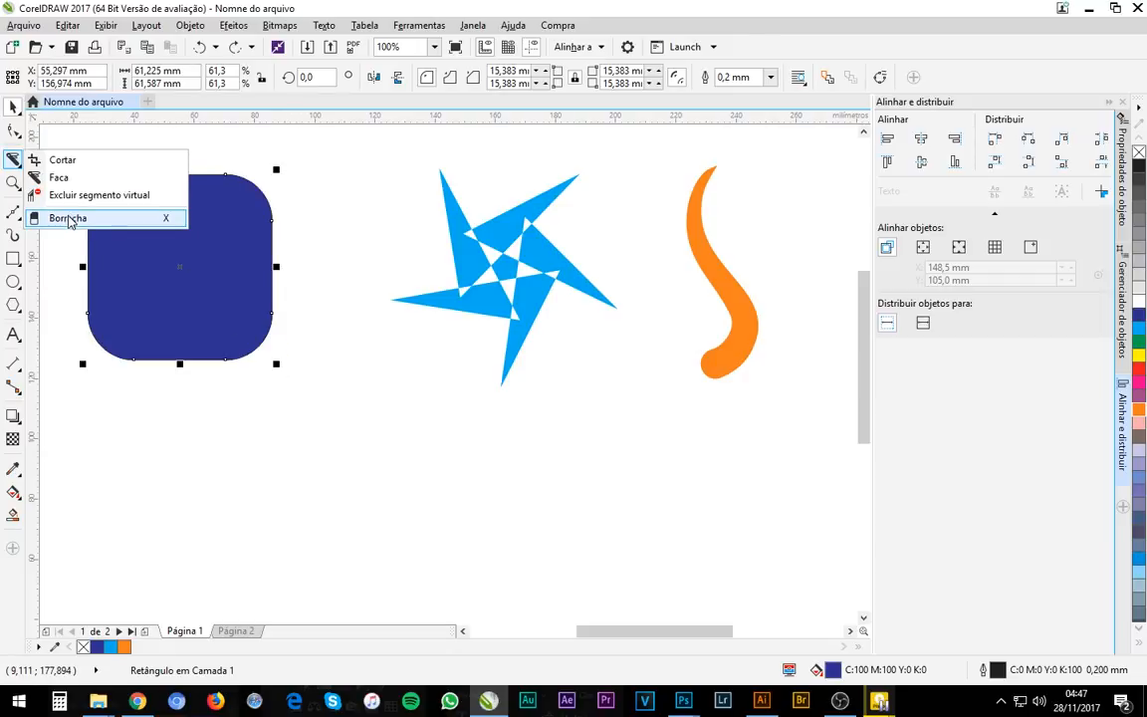
click(68, 218)
mouse_move(267, 340)
mouse_down()
mouse_move(232, 267)
mouse_move(302, 218)
mouse_up()
click(17, 111)
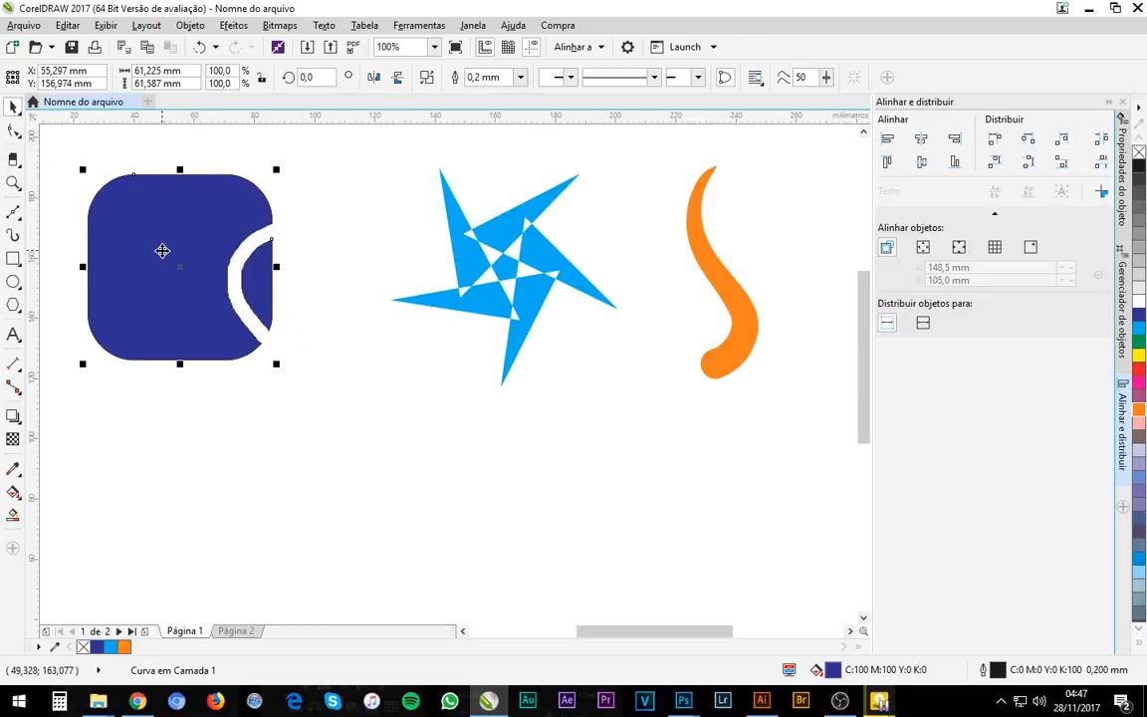
- Move the partly erased square to about X 68.2 mm, Y 149.3 mm and undo both the move and the erasure
click(163, 250)
click(274, 303)
drag(273, 300, 314, 325)
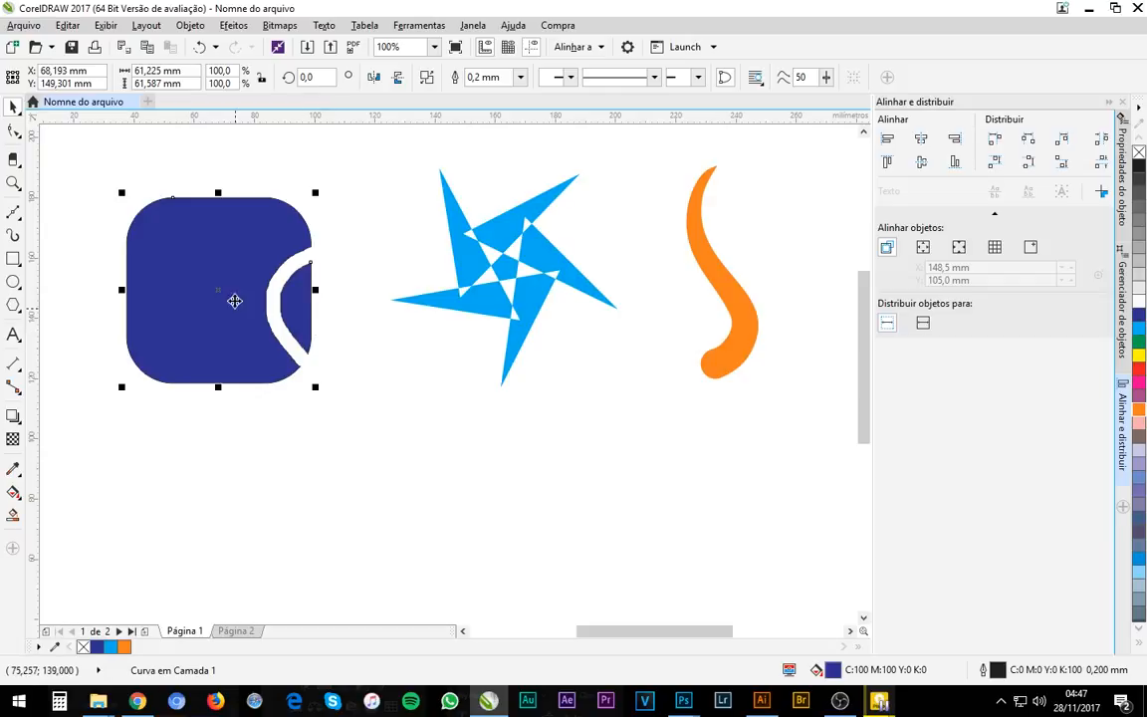
key(ctrl+z)
key(ctrl+z)
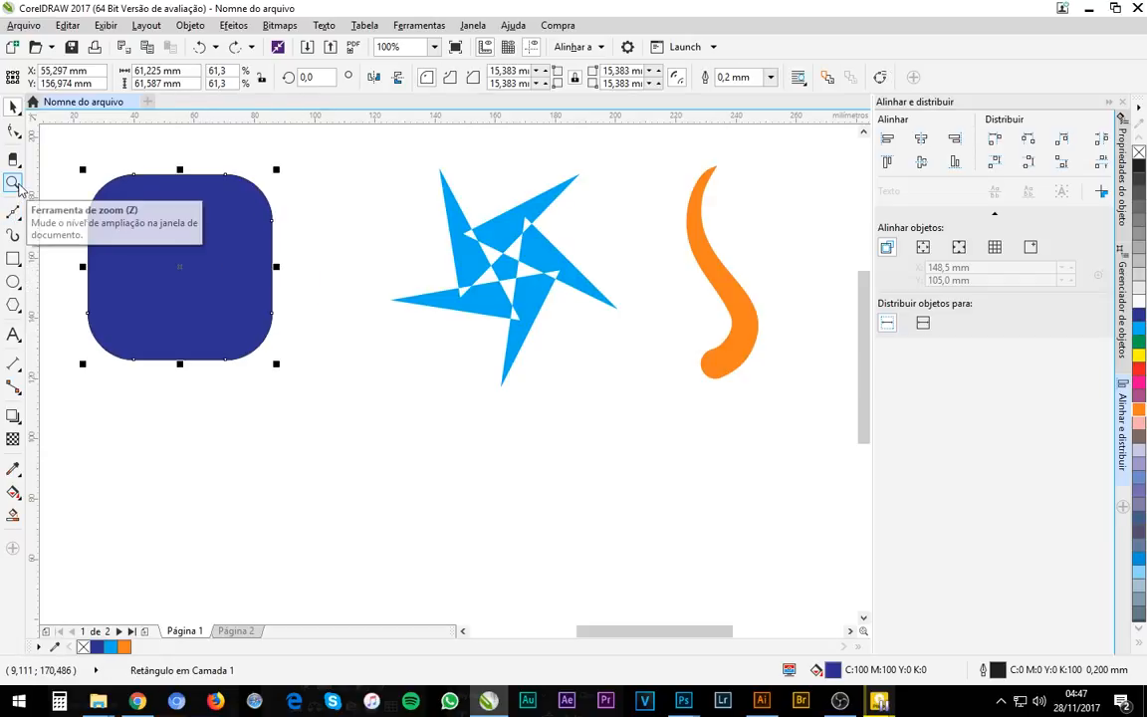
- Pan the view across the page and back with the Pan tool
click(13, 182)
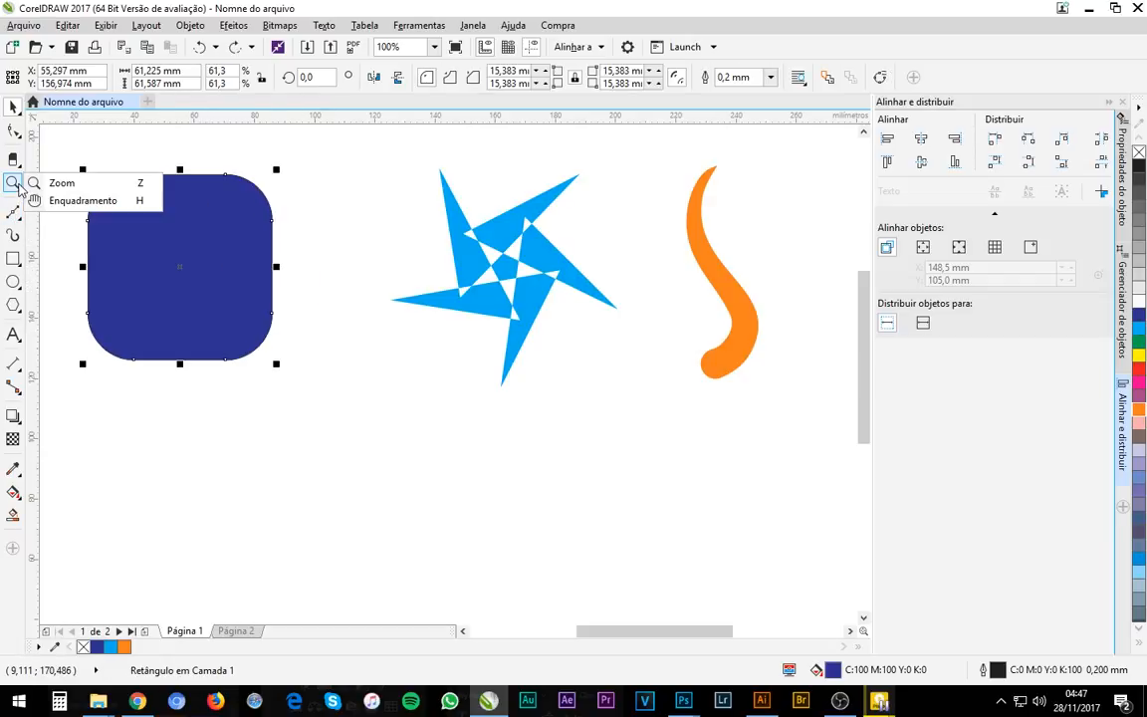
click(83, 200)
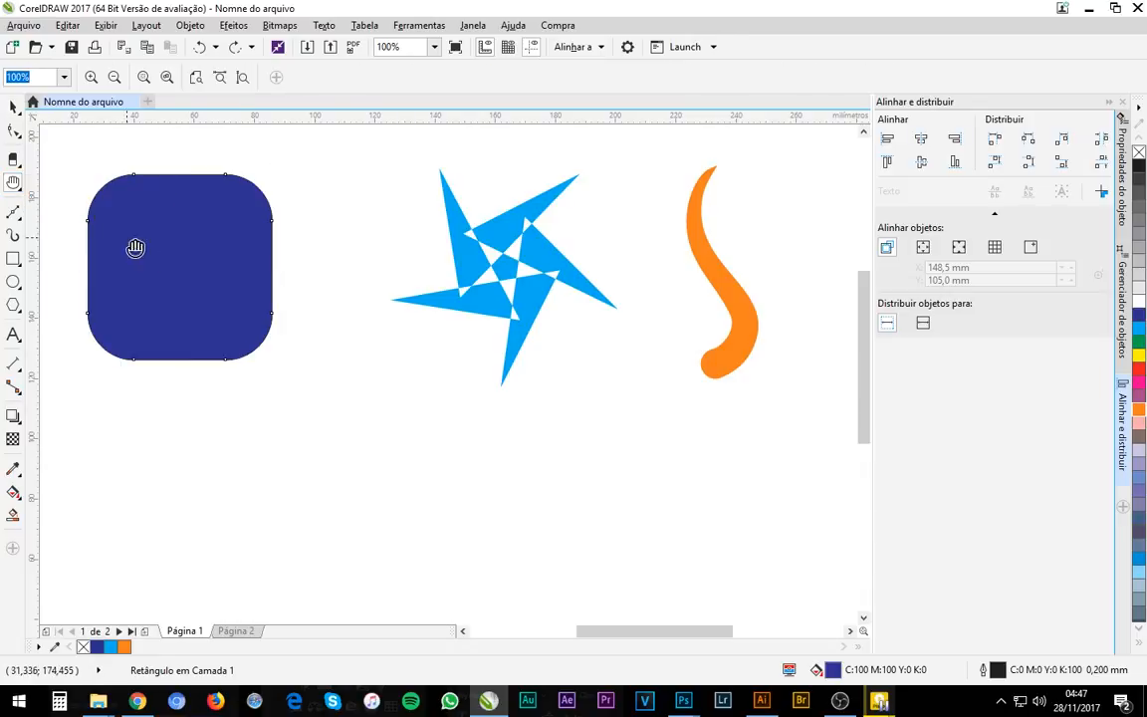
drag(135, 245, 256, 320)
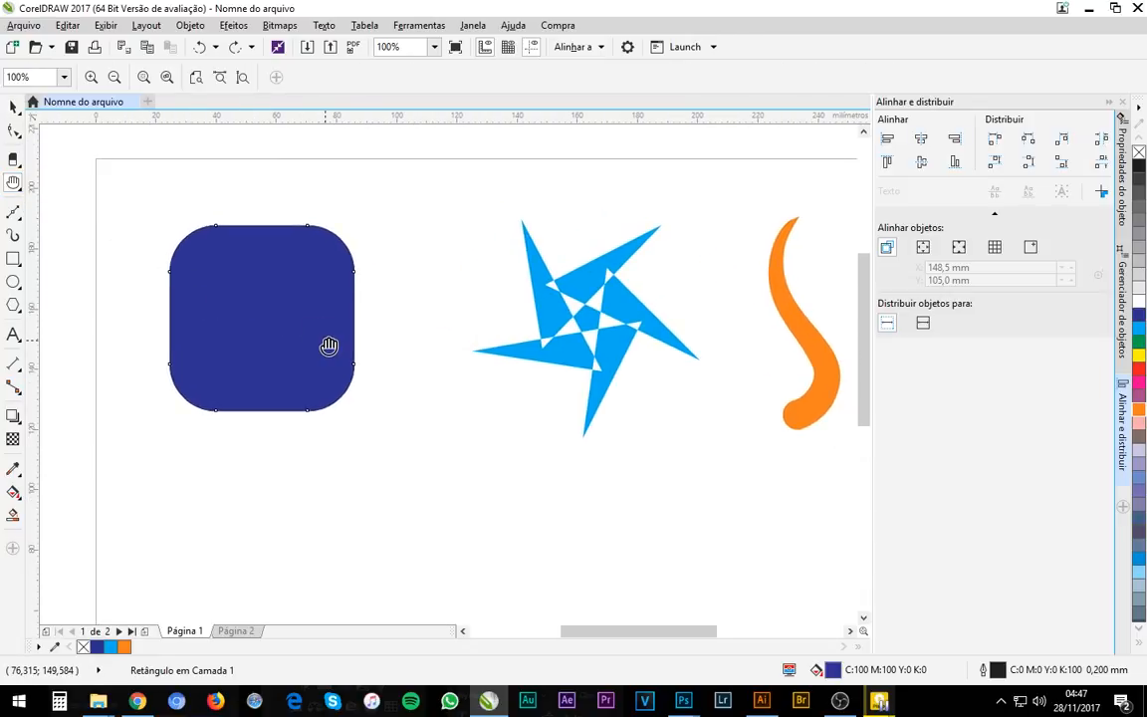
drag(417, 435, 324, 362)
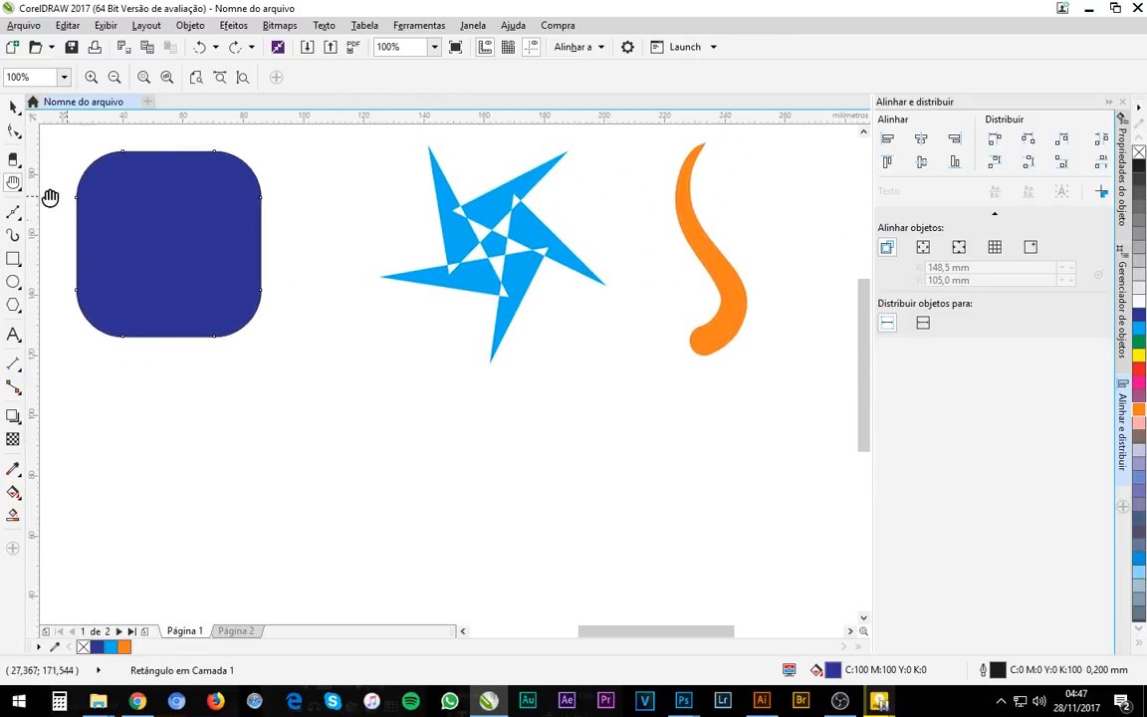
- Zoom in and out around the rounded square with the Zoom tool, ending at 50%
click(14, 184)
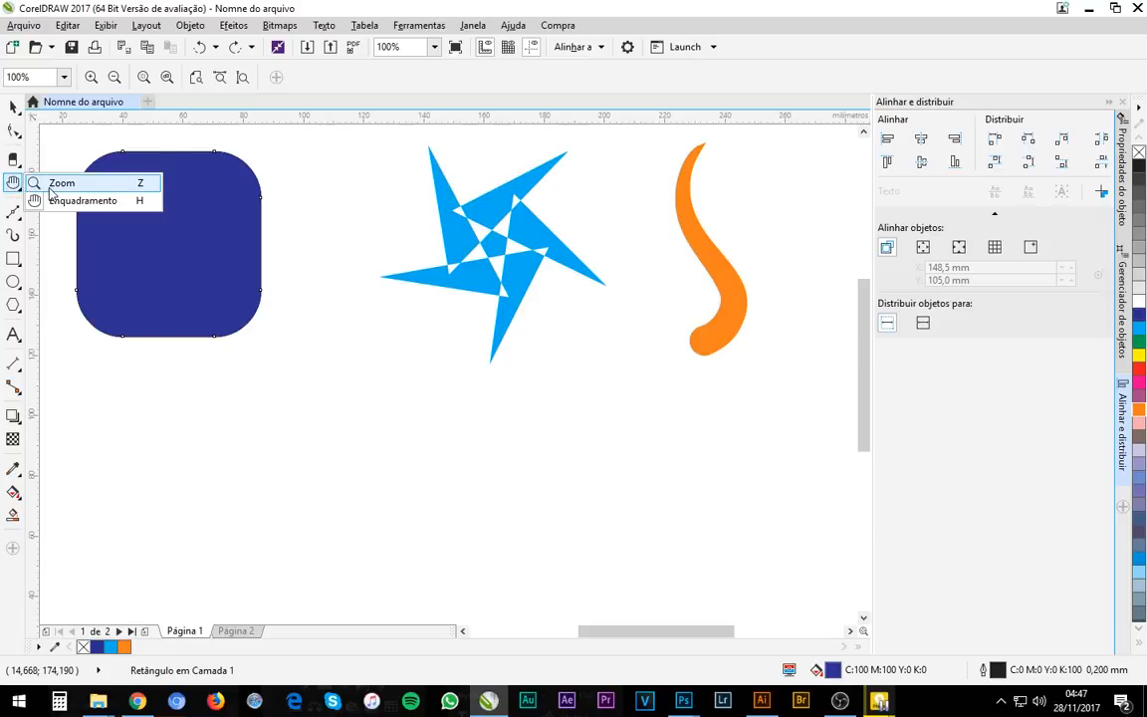
click(60, 183)
click(199, 274)
right_click(200, 275)
right_click(200, 275)
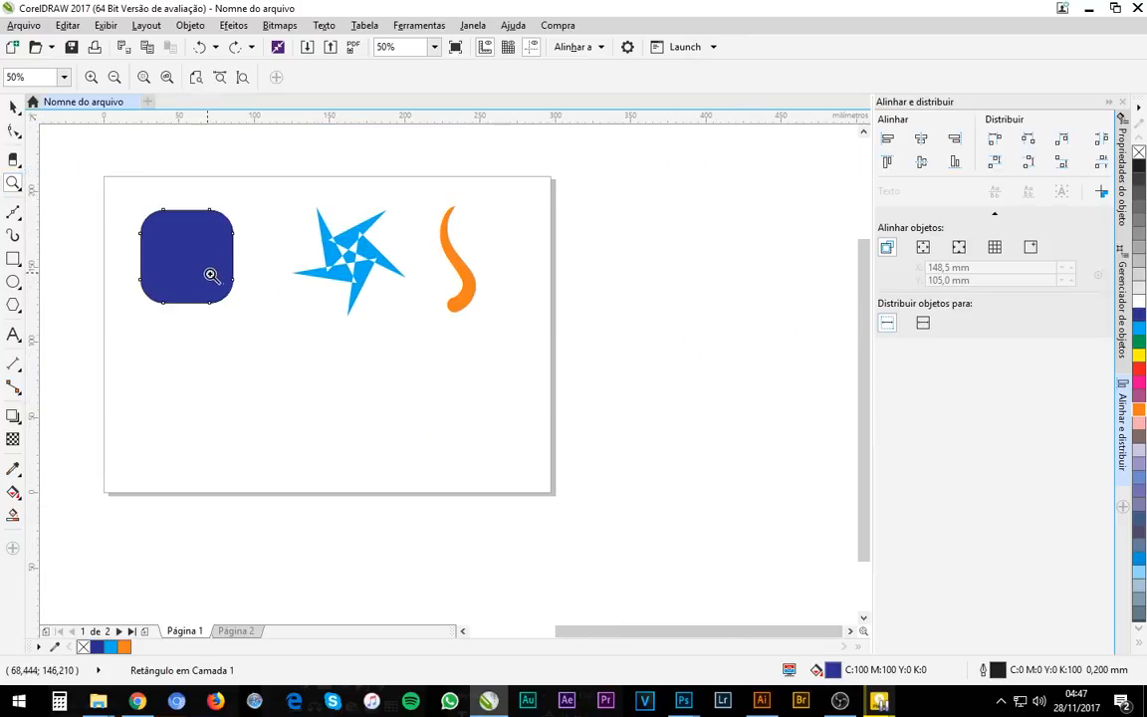
click(210, 272)
click(216, 276)
right_click(202, 274)
right_click(201, 273)
click(201, 274)
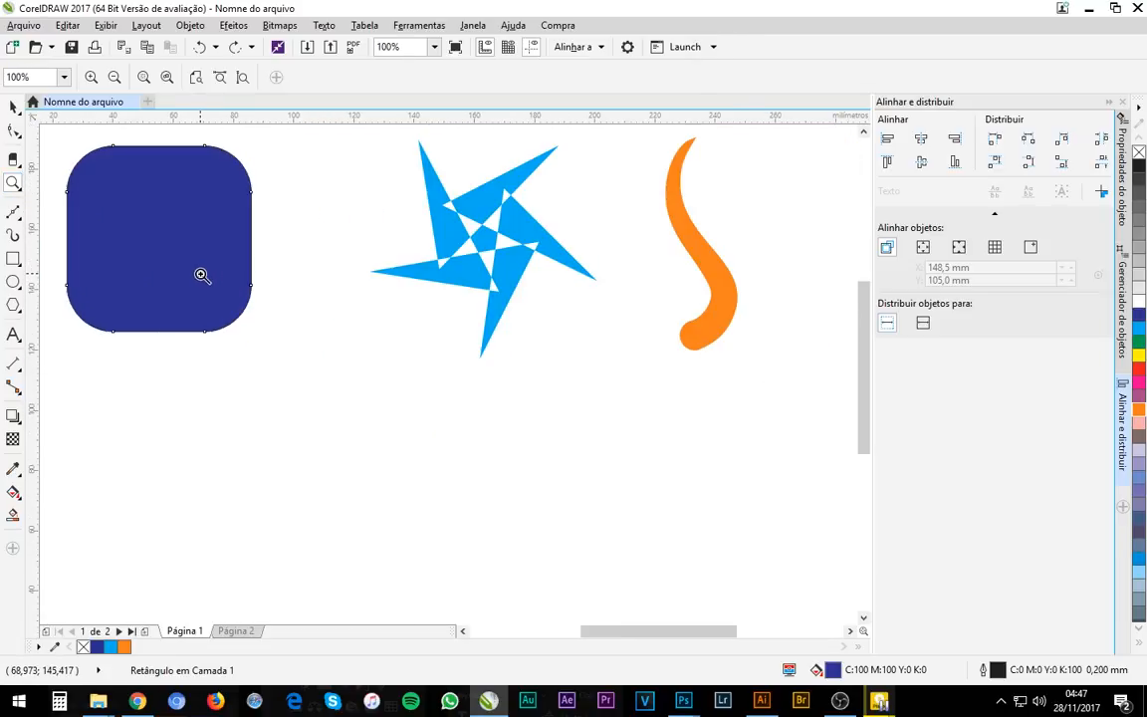
click(201, 272)
right_click(202, 272)
right_click(201, 272)
click(201, 273)
click(201, 273)
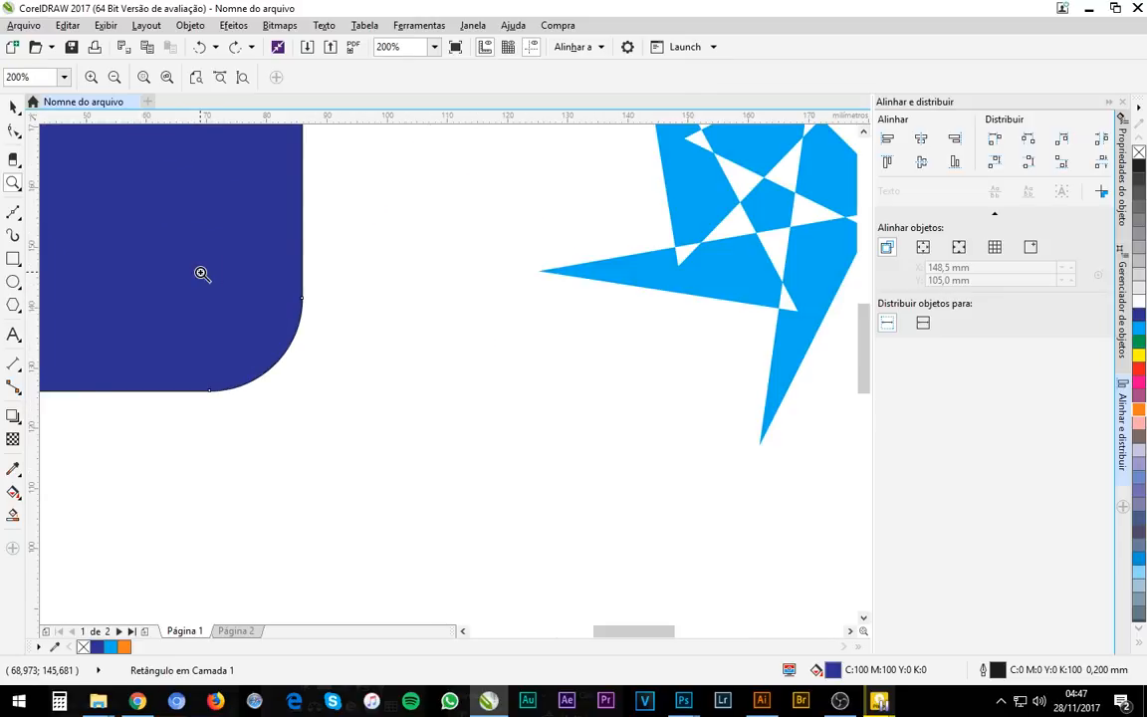
right_click(201, 272)
right_click(201, 273)
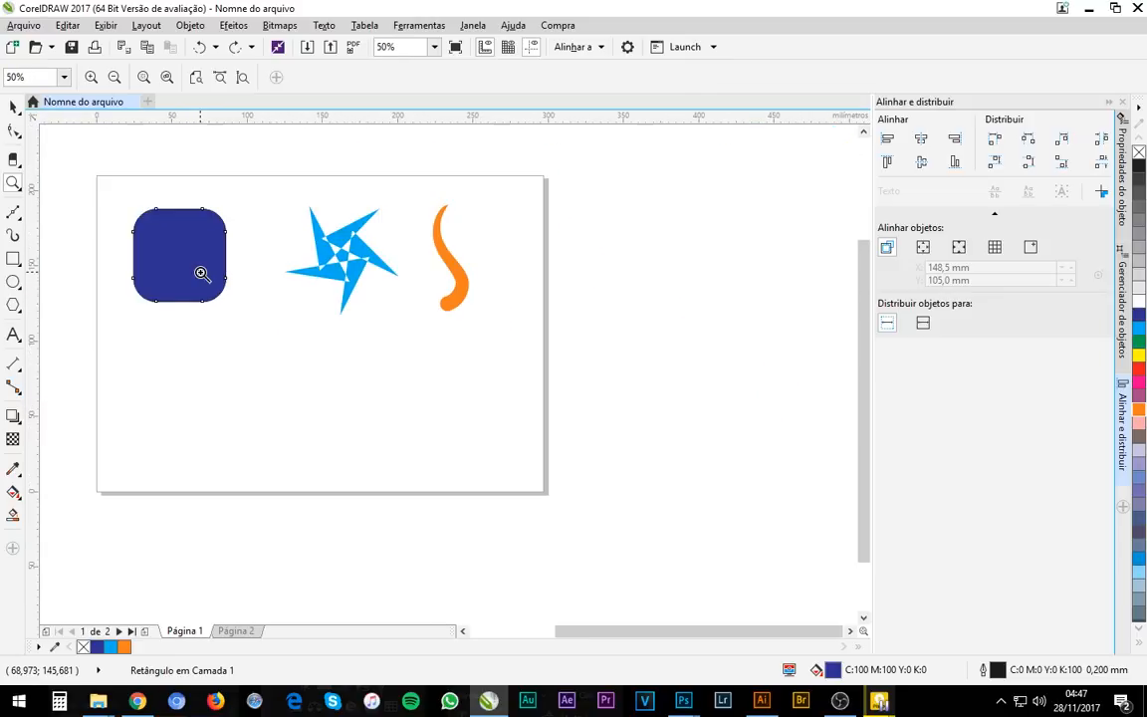
click(293, 369)
right_click(293, 369)
right_click(293, 368)
click(293, 368)
click(21, 189)
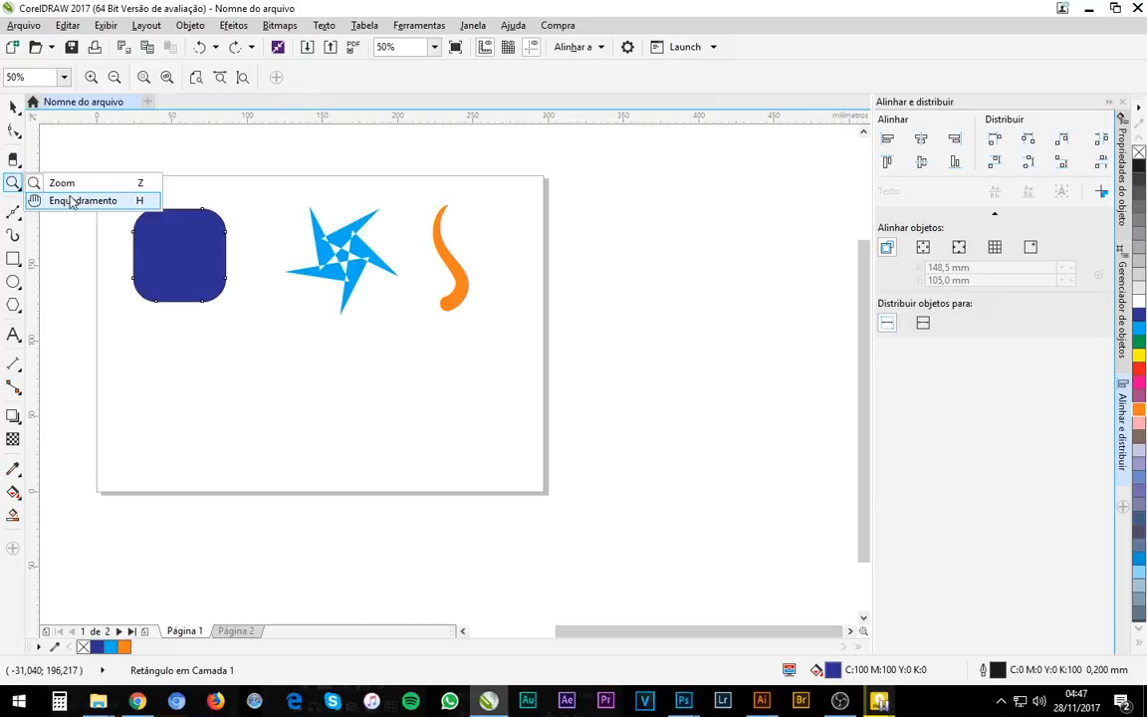
- Draw an open, four-node wavy Bézier curve about 337 by 97 mm below the shapes, extending past the page's right edge
click(14, 210)
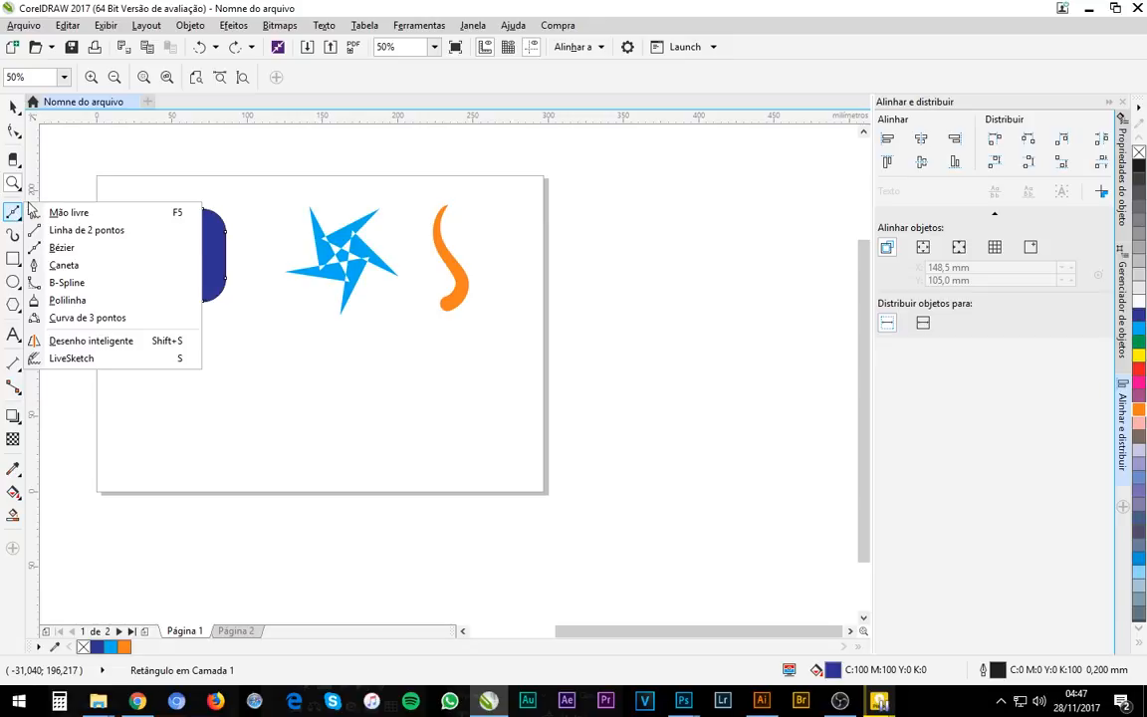
click(80, 251)
click(200, 360)
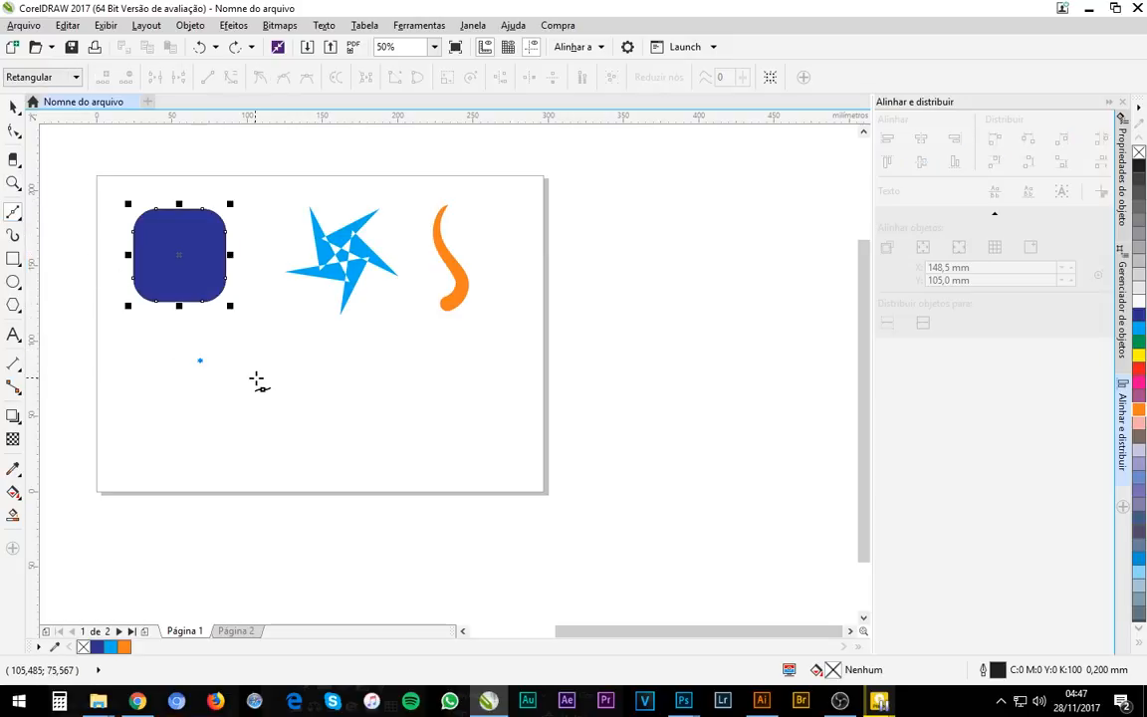
drag(413, 376, 512, 448)
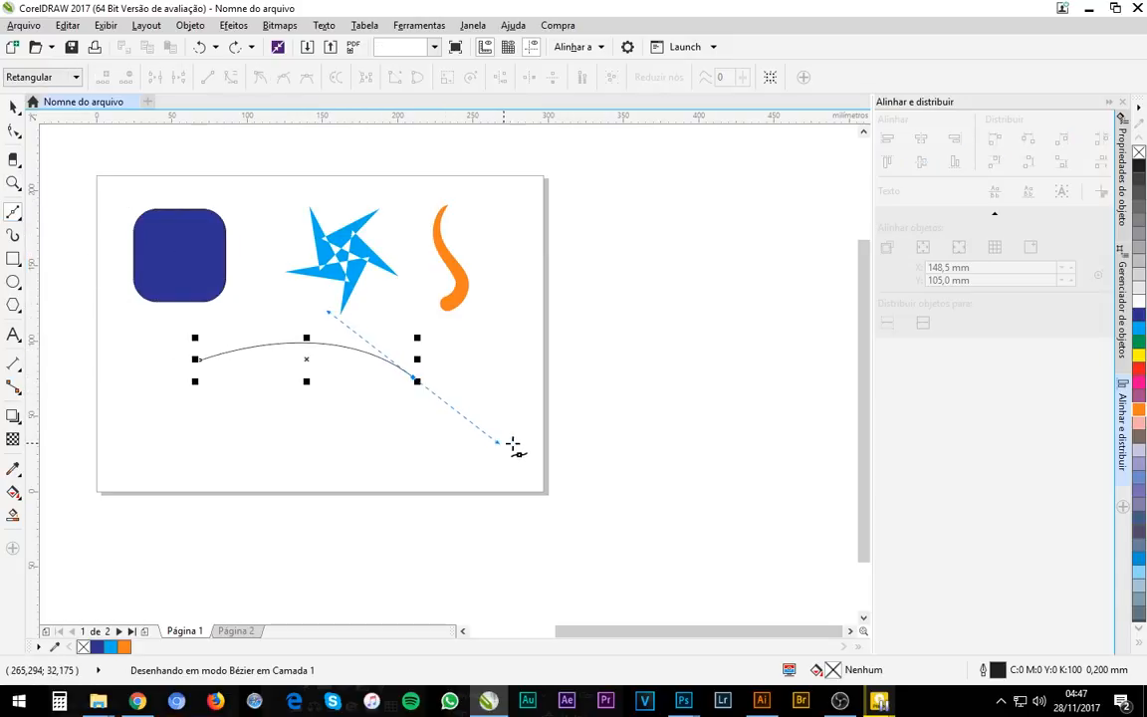
drag(629, 416, 683, 264)
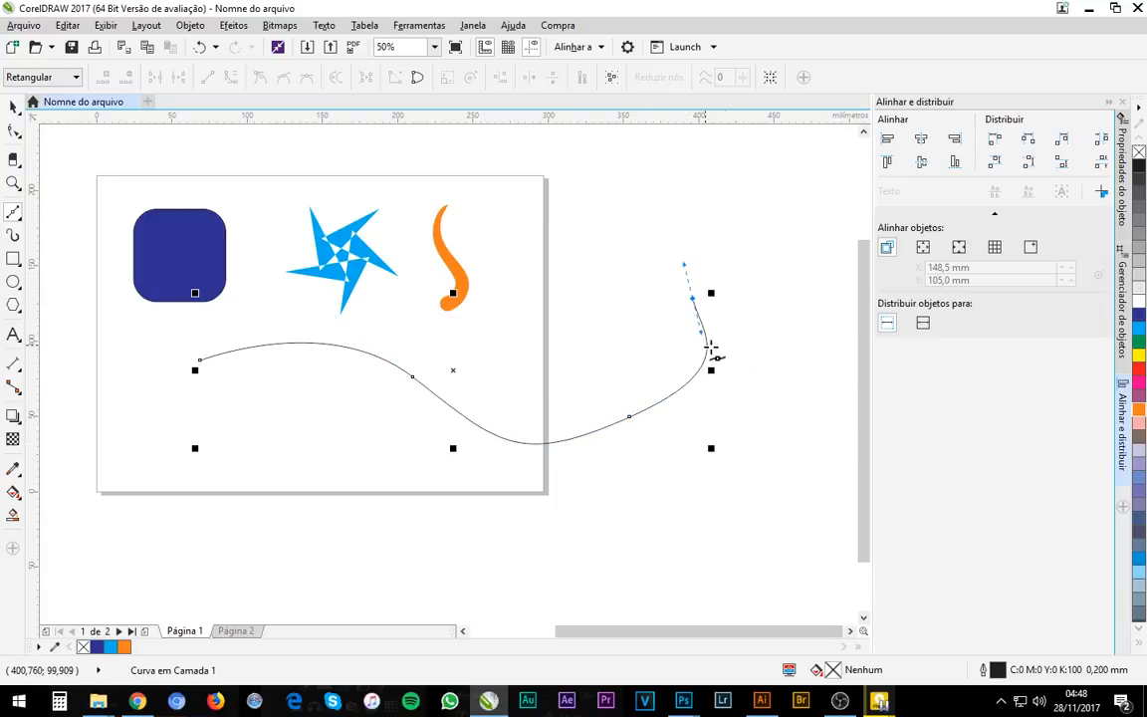
- Move the Bézier curve down so its centre sits at about X 248 mm, Y 20 mm
click(12, 109)
click(644, 500)
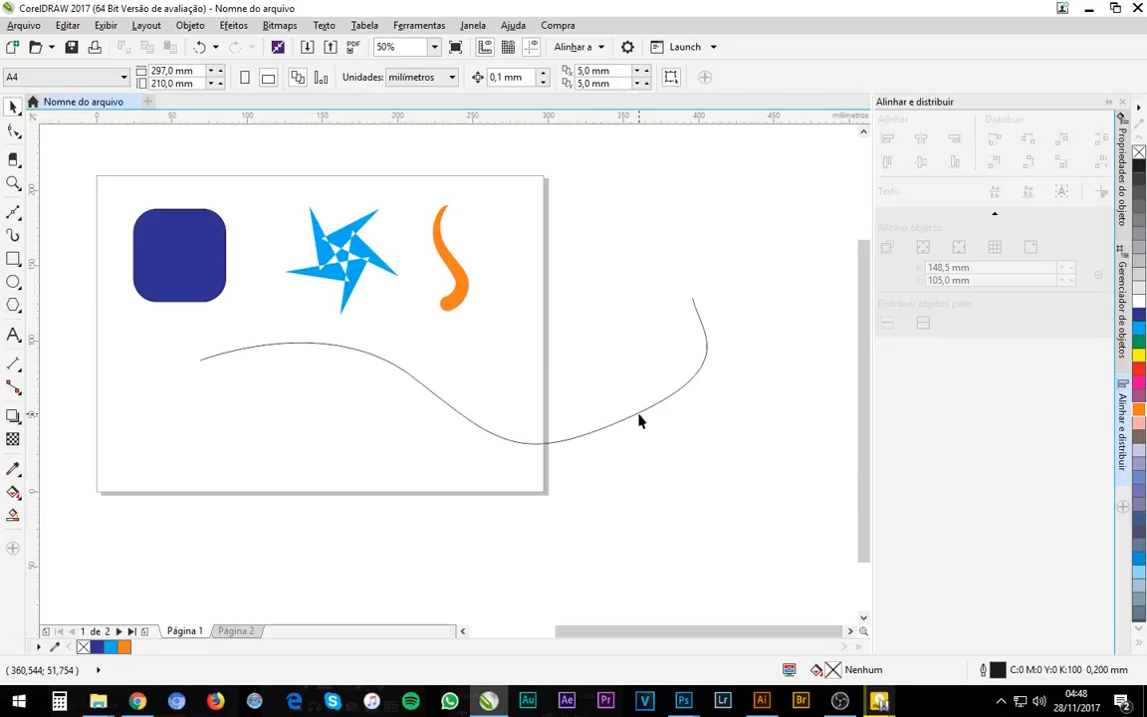
click(640, 420)
drag(637, 413, 655, 503)
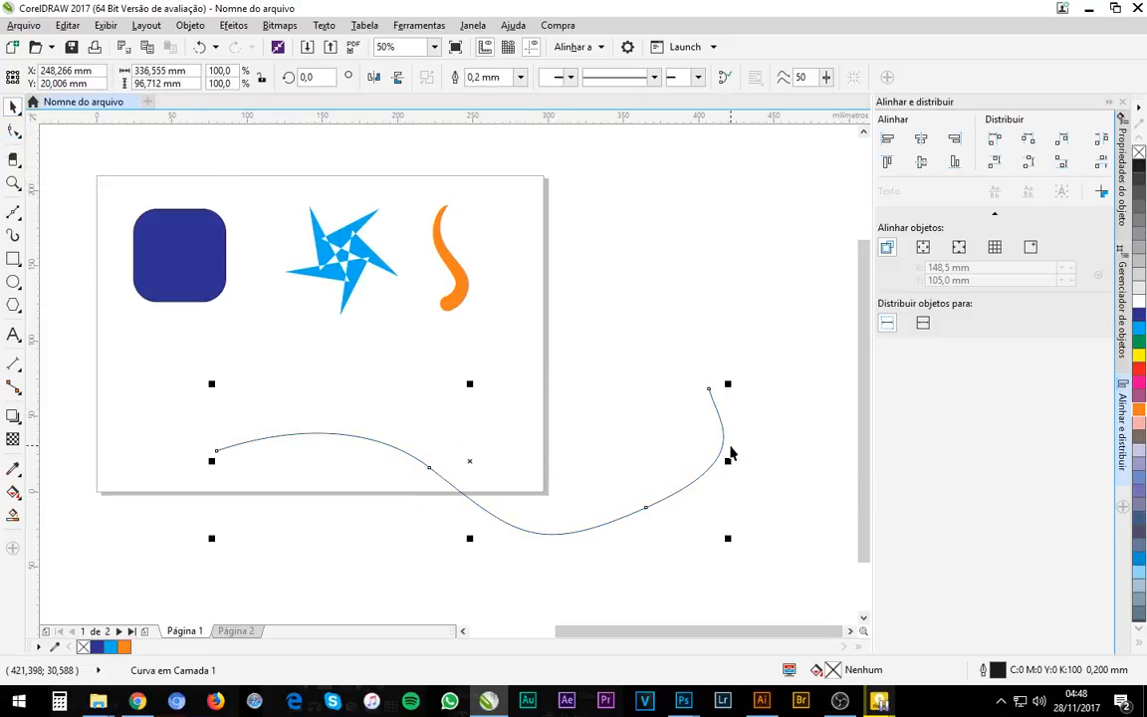
- Reshape the curve's right part by shifting its third node slightly down and bowing the last segment outward
double_click(723, 445)
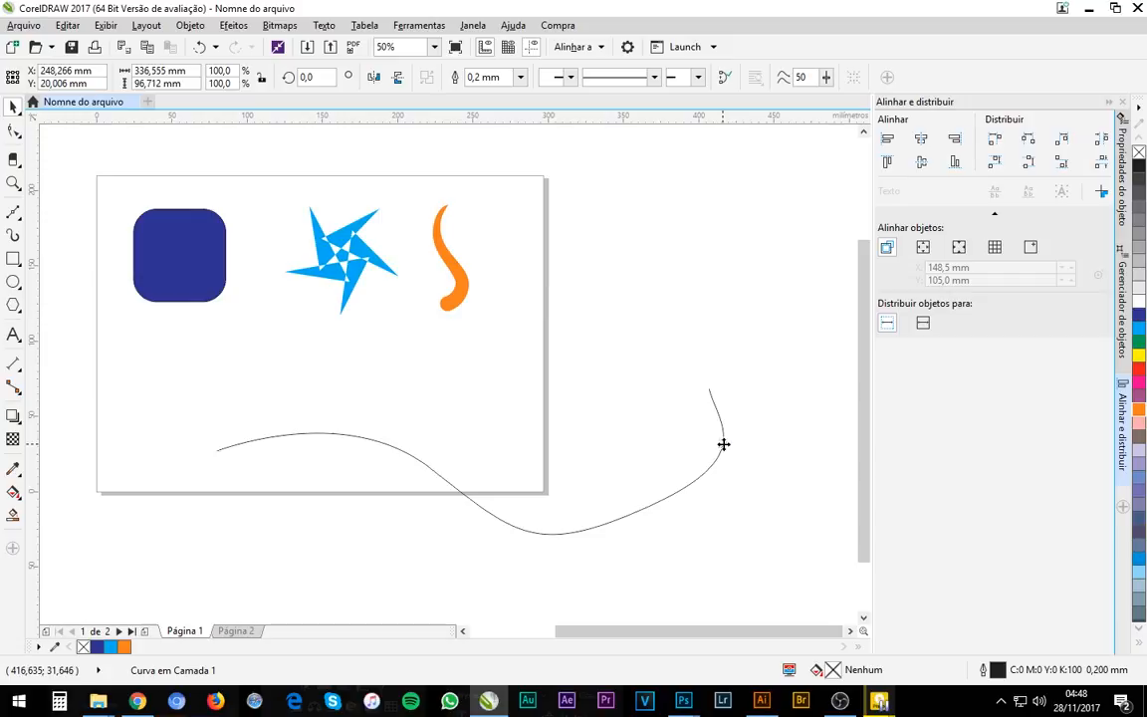
click(646, 509)
mouse_move(646, 511)
mouse_down()
mouse_move(668, 537)
mouse_move(638, 523)
mouse_up()
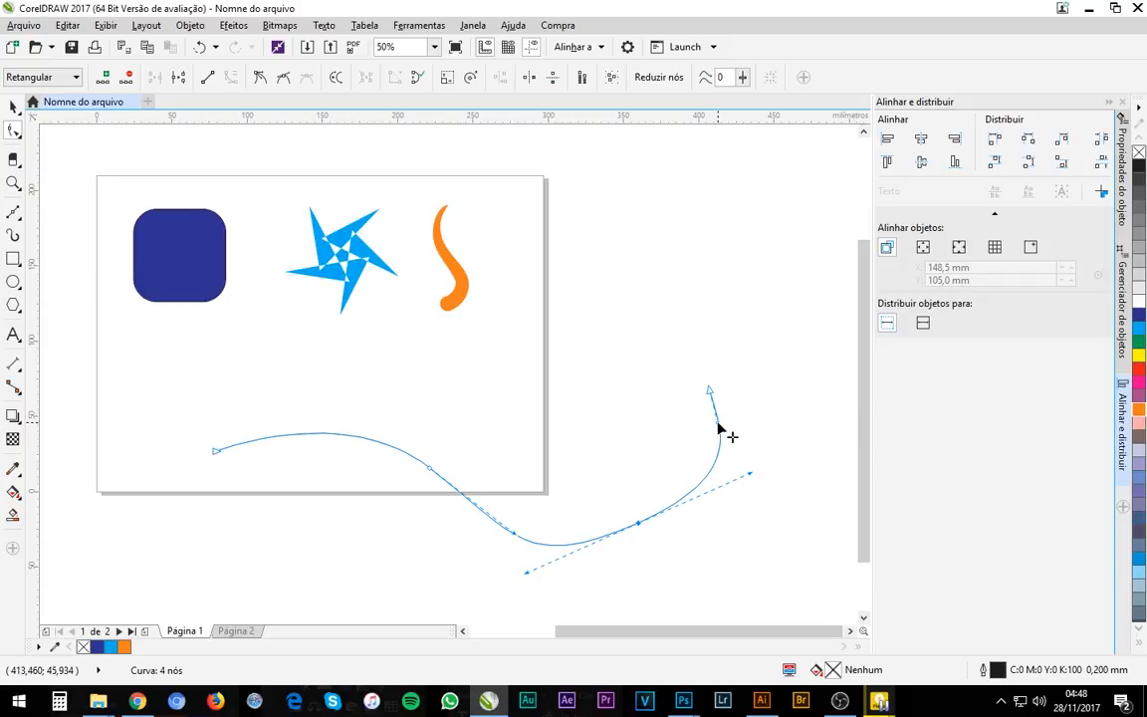
drag(722, 430, 733, 426)
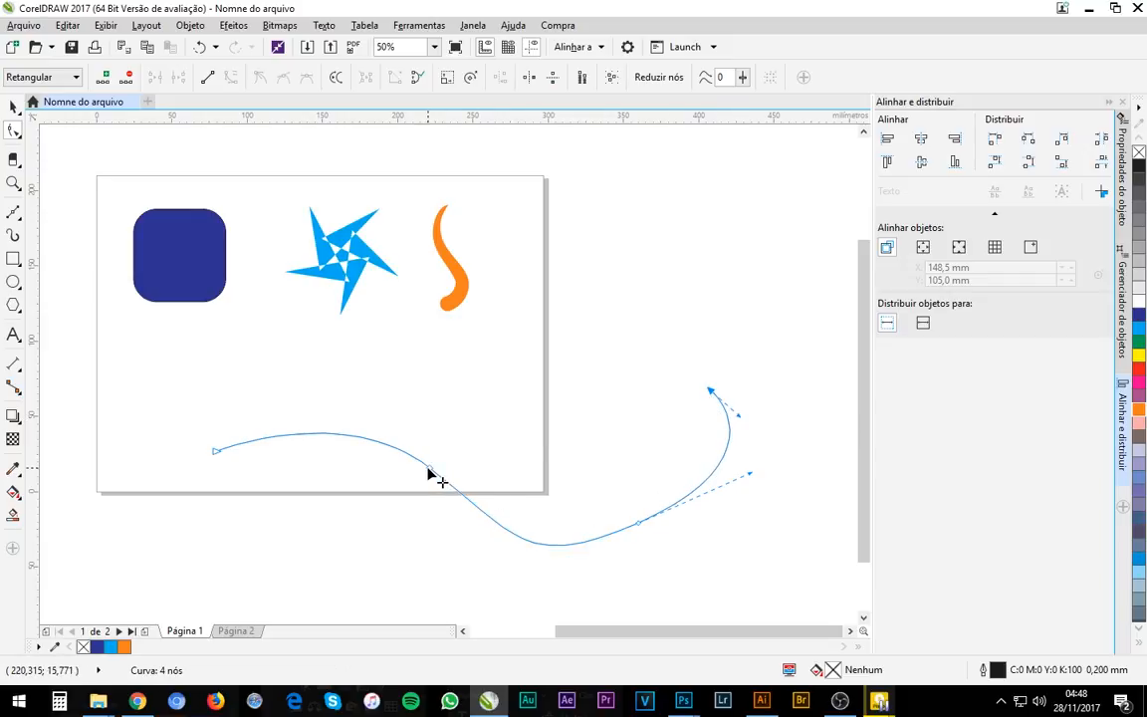
- Reshape the curve around its second node by moving the node and its handle so the line drops more steeply there
drag(428, 472, 416, 420)
drag(503, 487, 443, 518)
drag(419, 424, 433, 473)
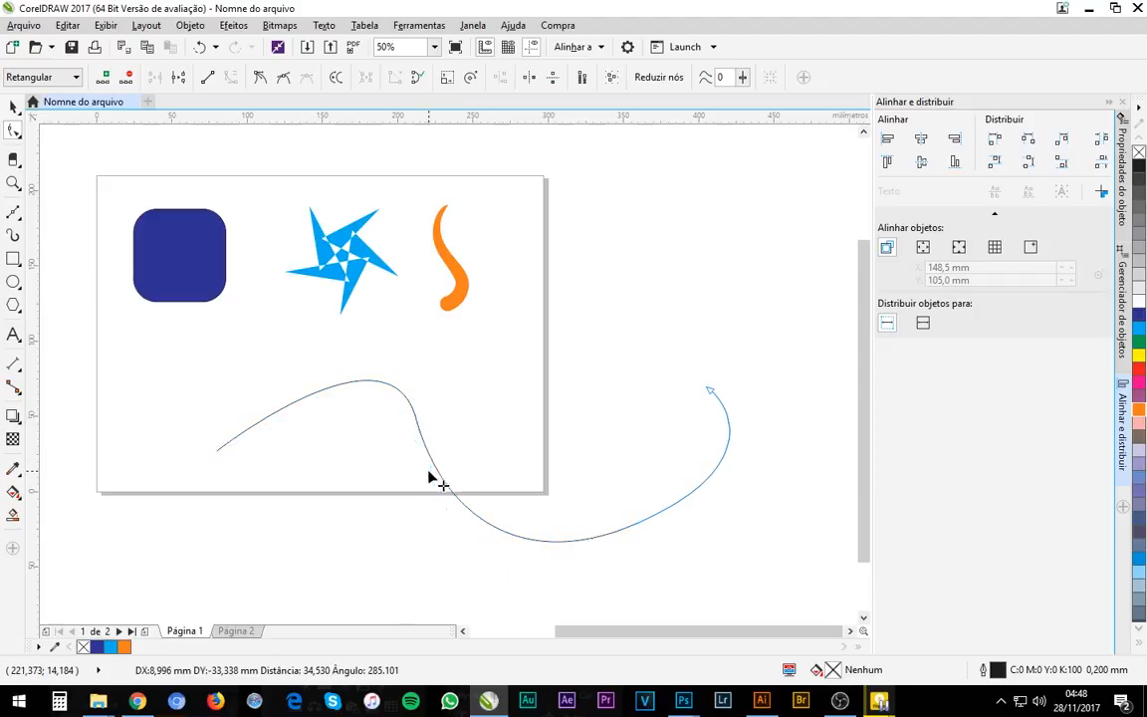
click(544, 545)
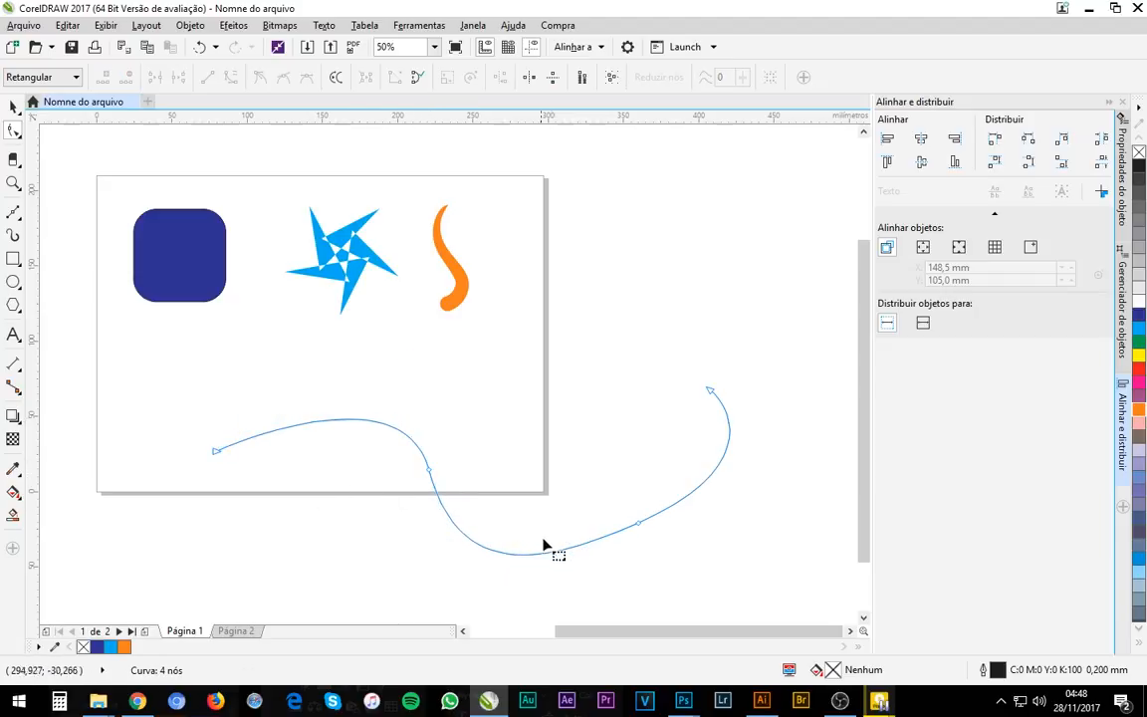
click(13, 107)
click(13, 214)
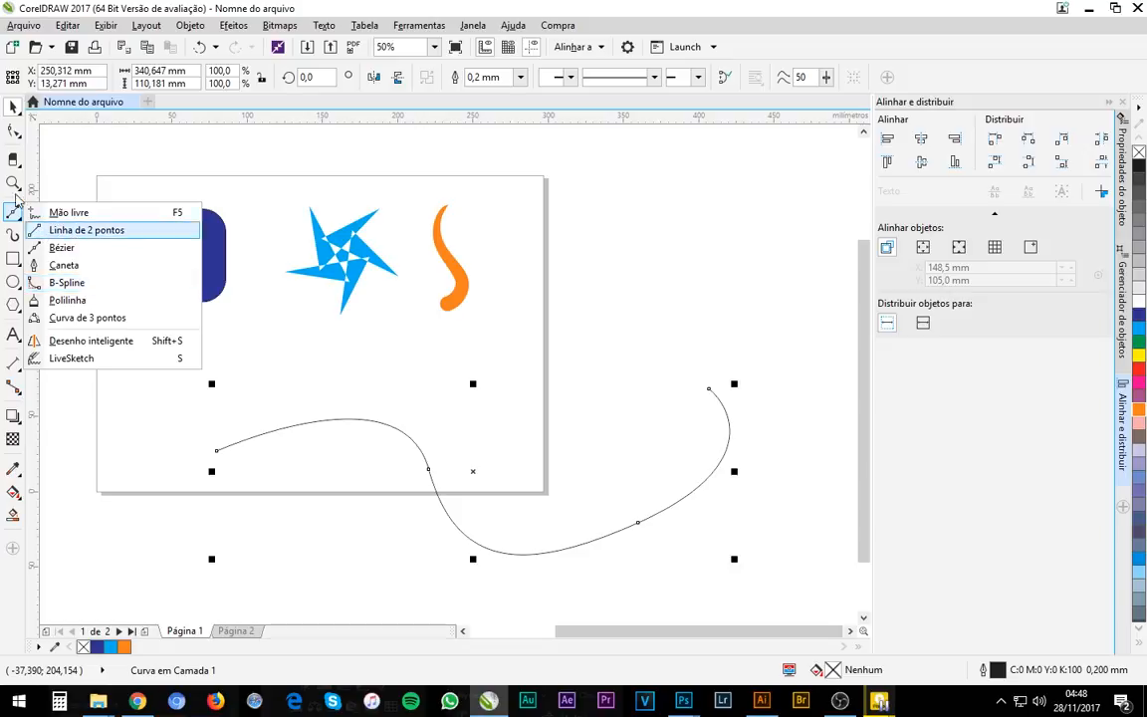
click(18, 109)
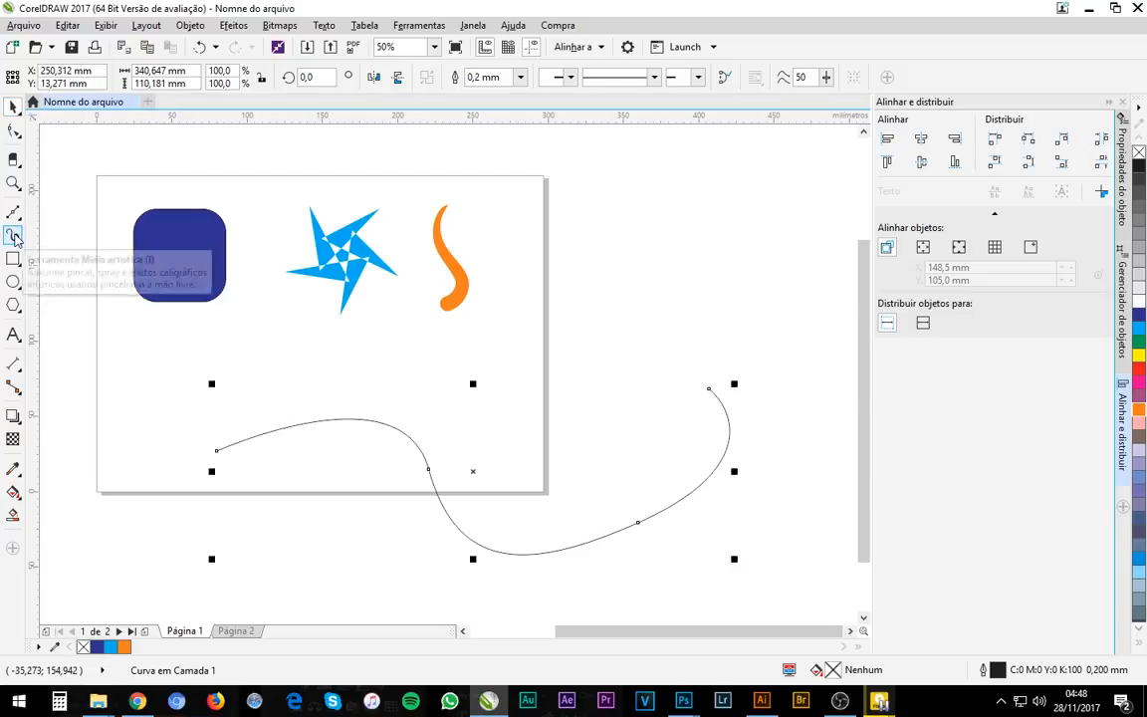
- Delete the wavy Bézier curve below the shapes
click(14, 235)
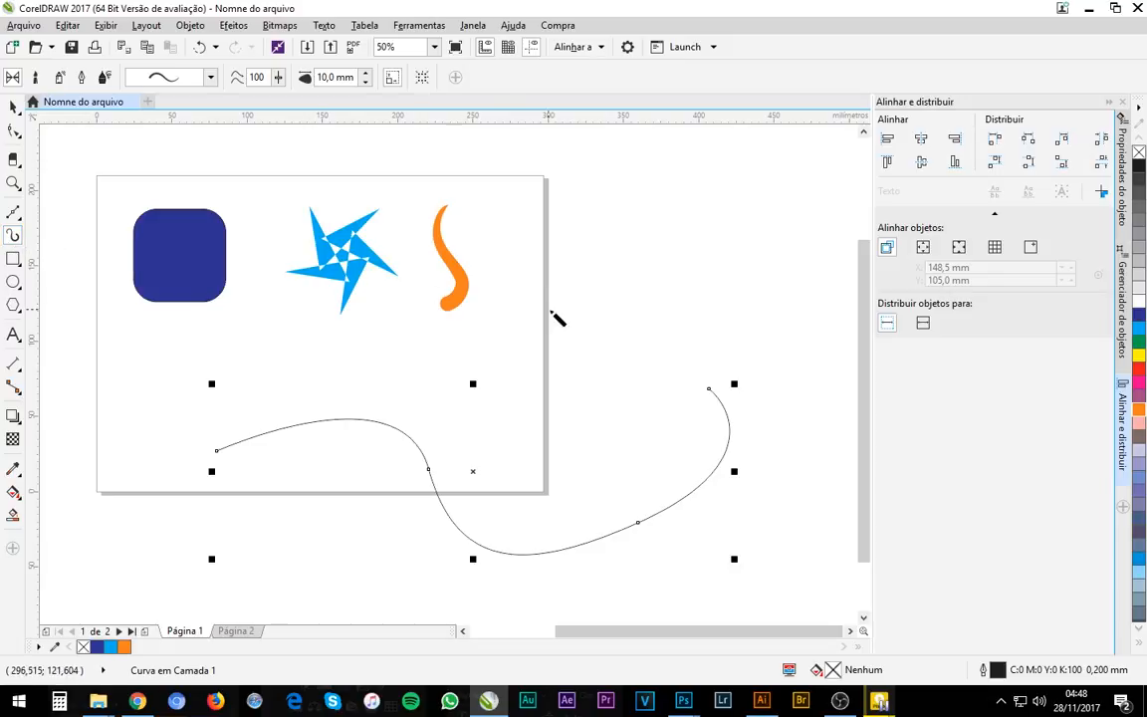
click(14, 106)
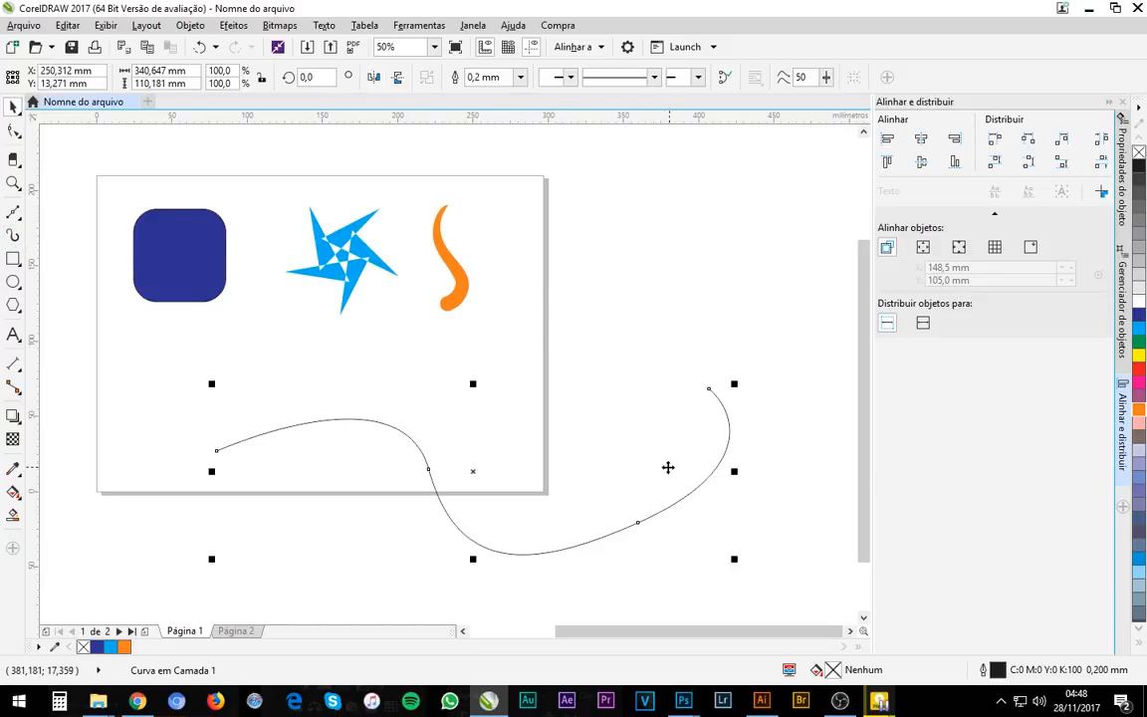
key(Delete)
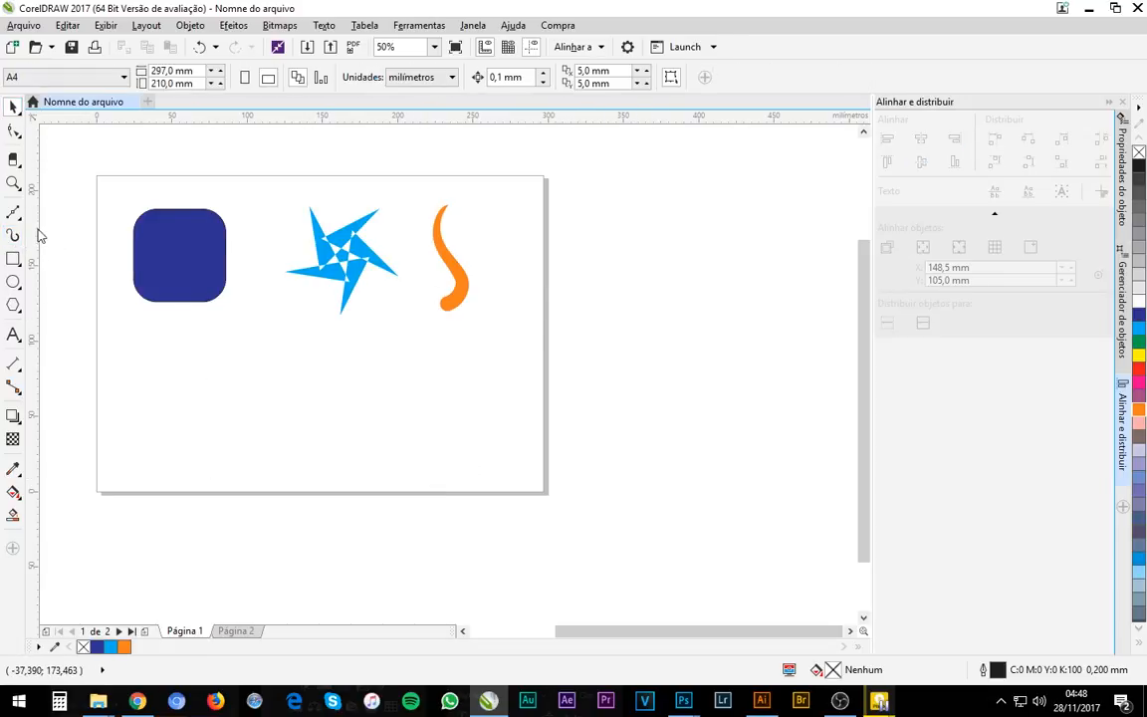
- Paint two Artistic Media preset strokes: a wavy vertical one to the right of the page and a loop below the blue square
click(14, 235)
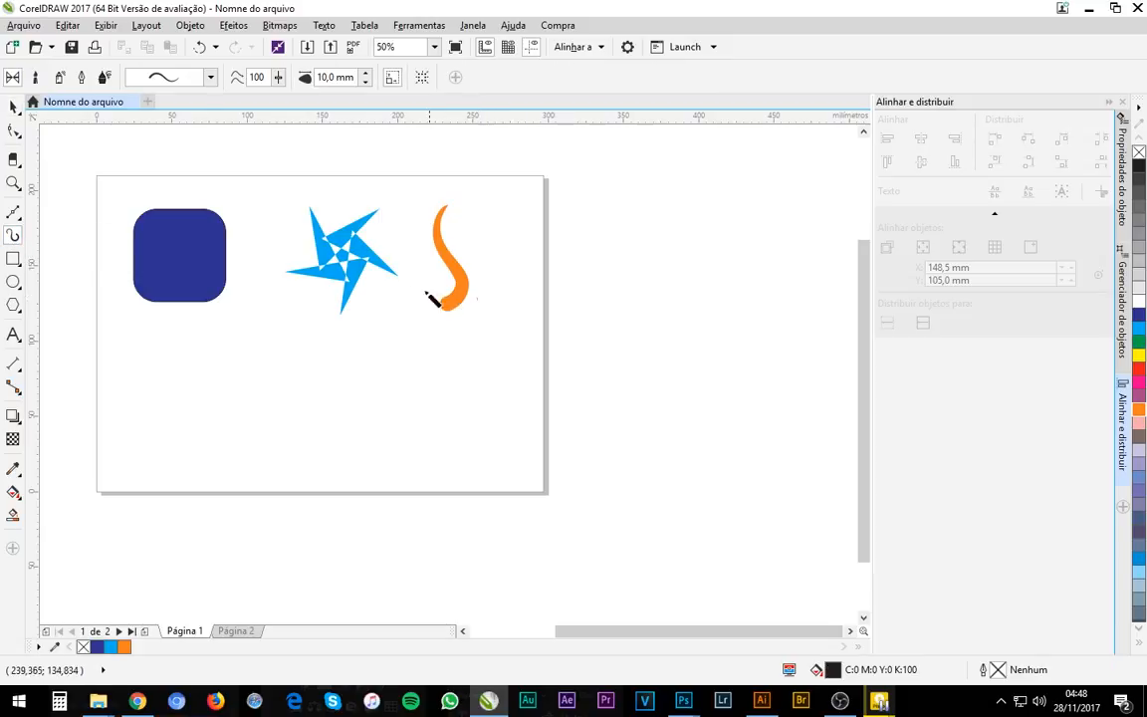
click(210, 77)
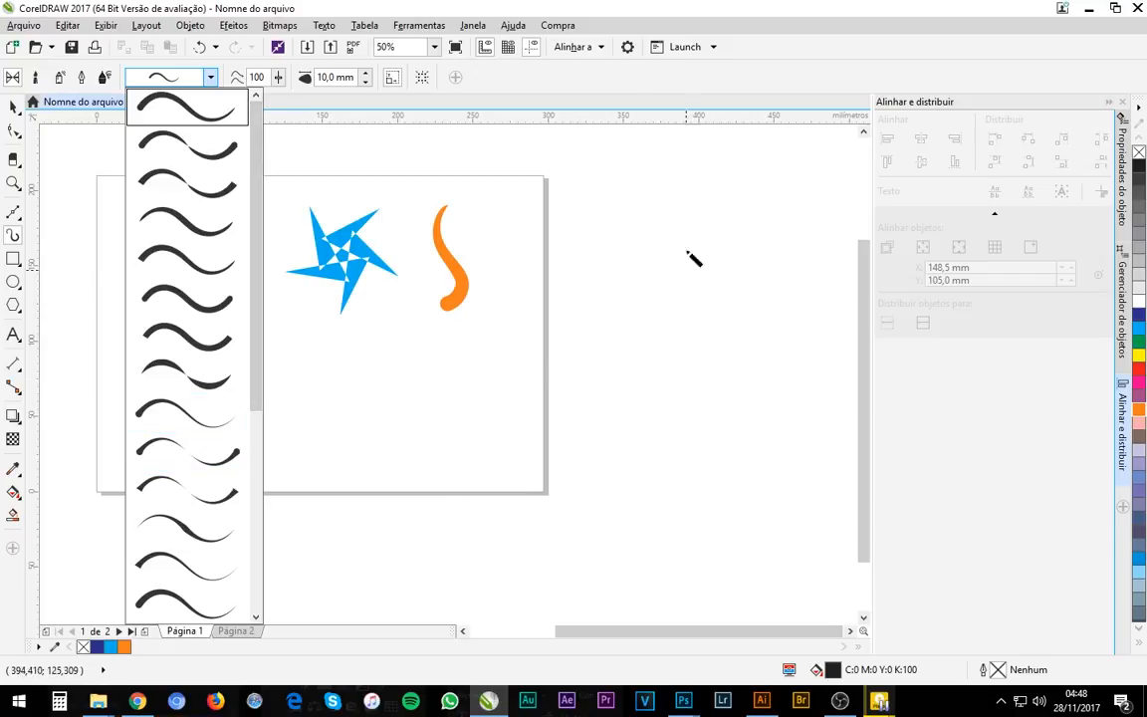
click(734, 37)
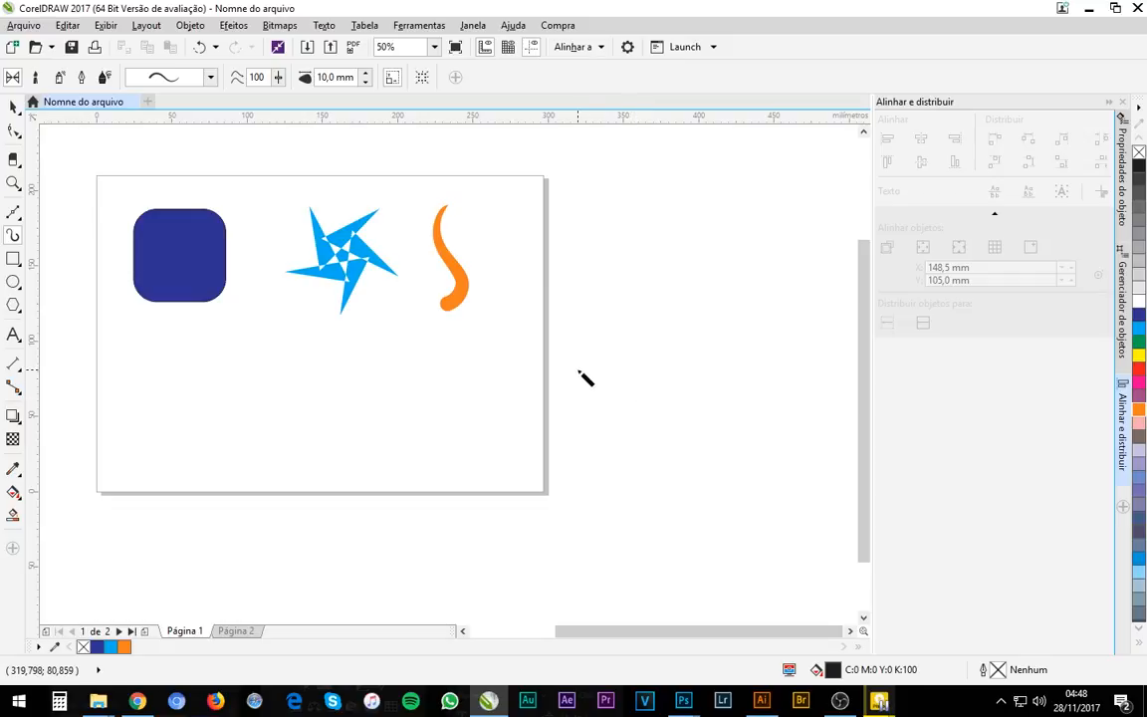
mouse_move(687, 426)
mouse_down()
mouse_move(734, 371)
mouse_move(693, 181)
mouse_up()
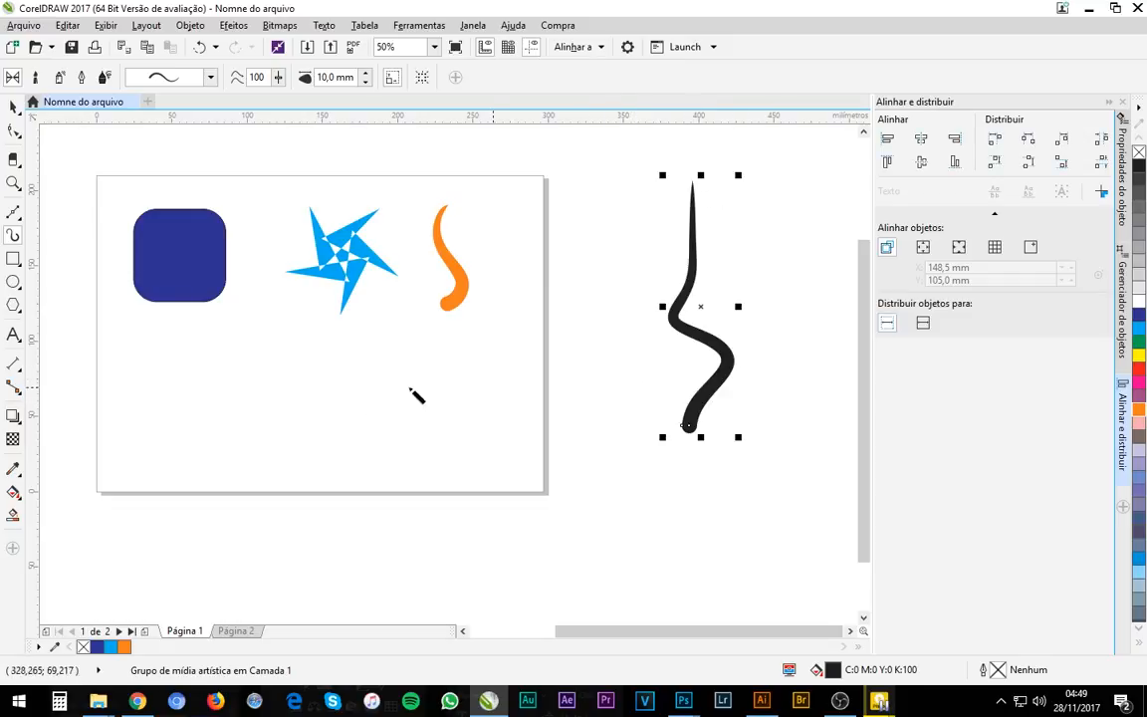
mouse_move(249, 467)
mouse_down()
mouse_move(345, 398)
mouse_move(230, 390)
mouse_up()
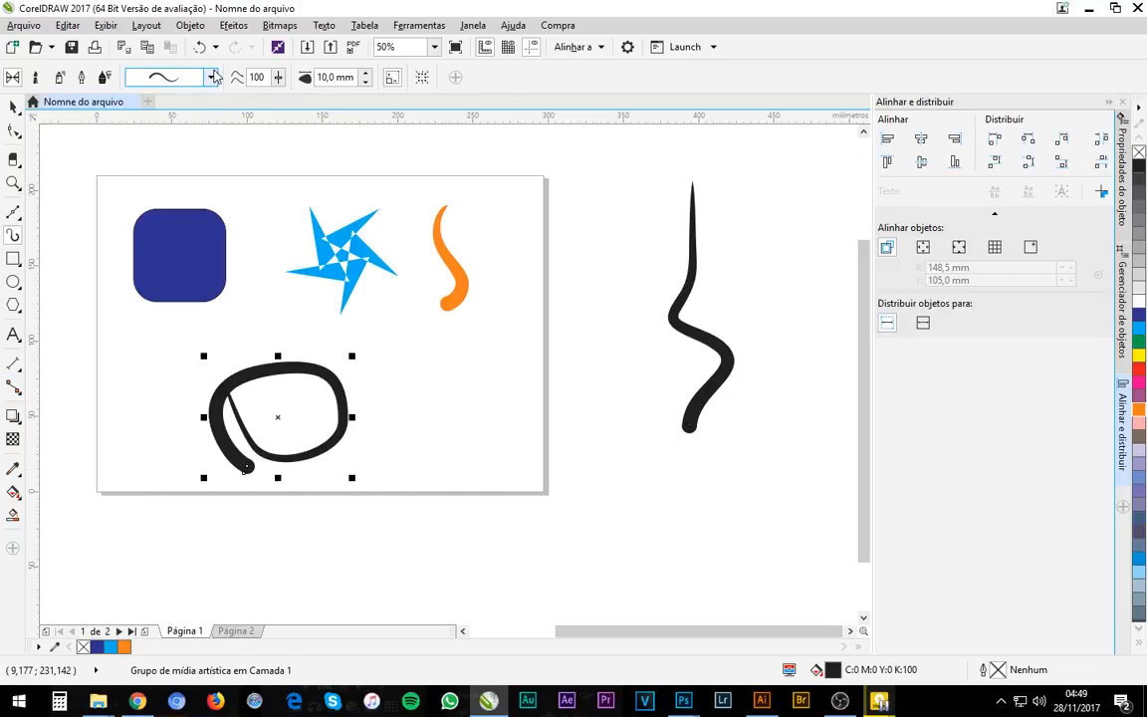
- Change the loop to a preset stroke tapered at both ends and paint a horizontal wave across the page's right edge
click(210, 77)
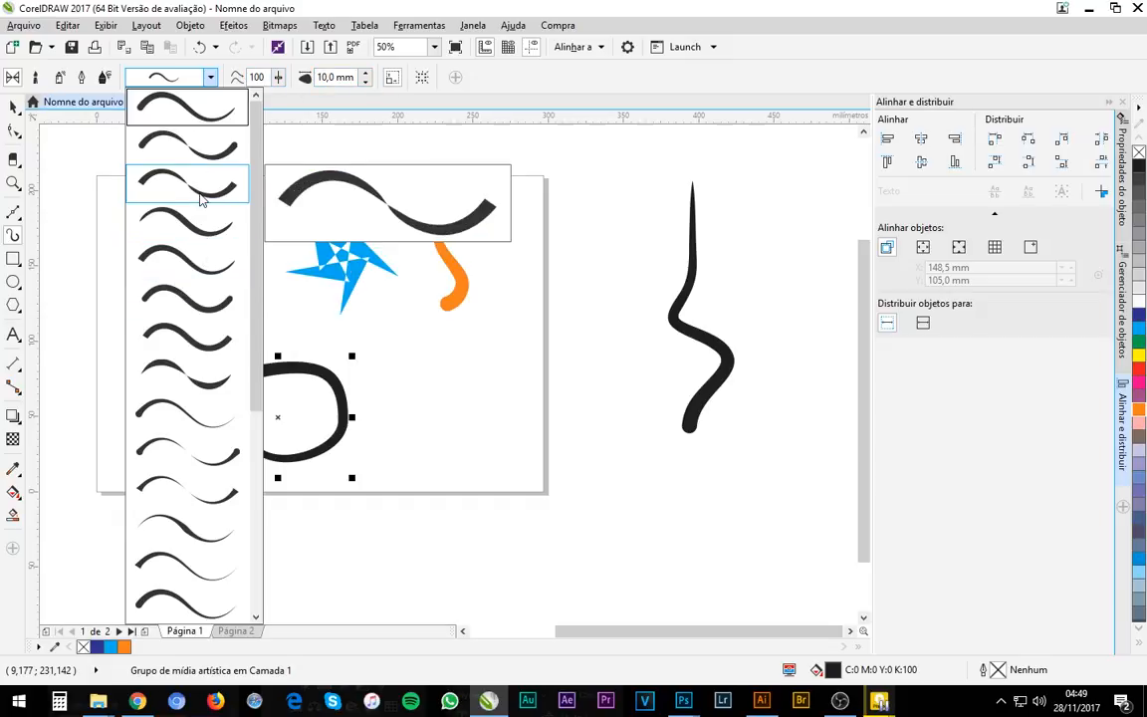
click(187, 147)
drag(443, 416, 619, 412)
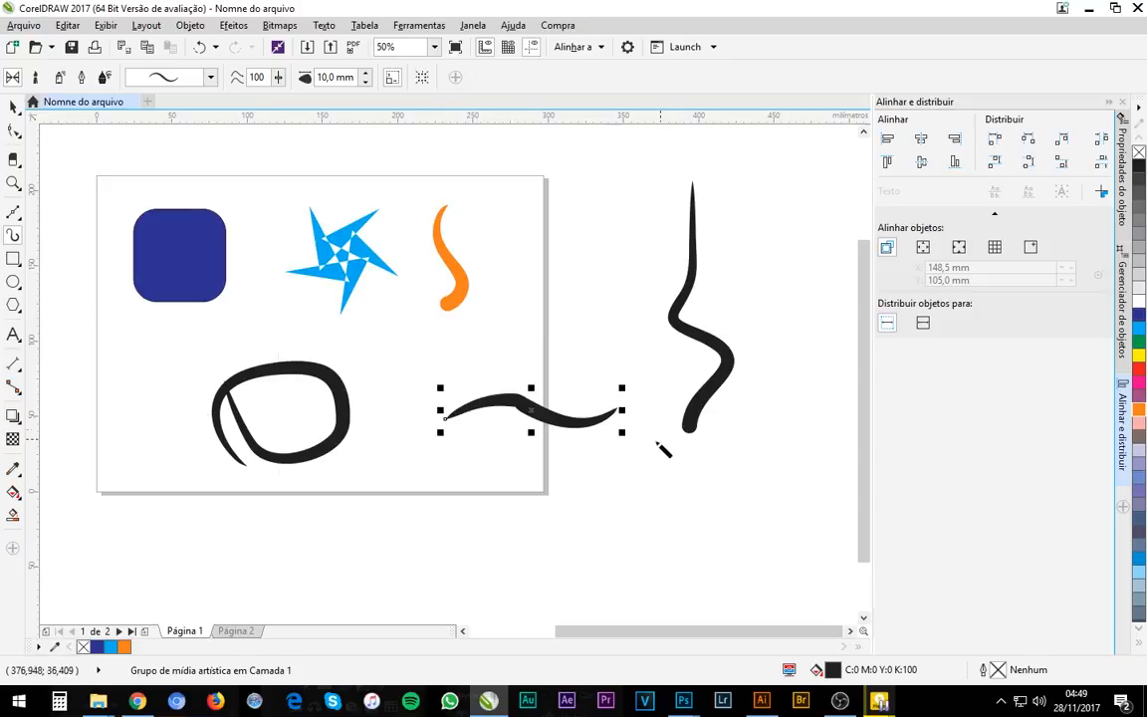
- Change the horizontal wave to the preset with round ends and a thin middle, and paint a nearly straight stroke below the page
click(210, 77)
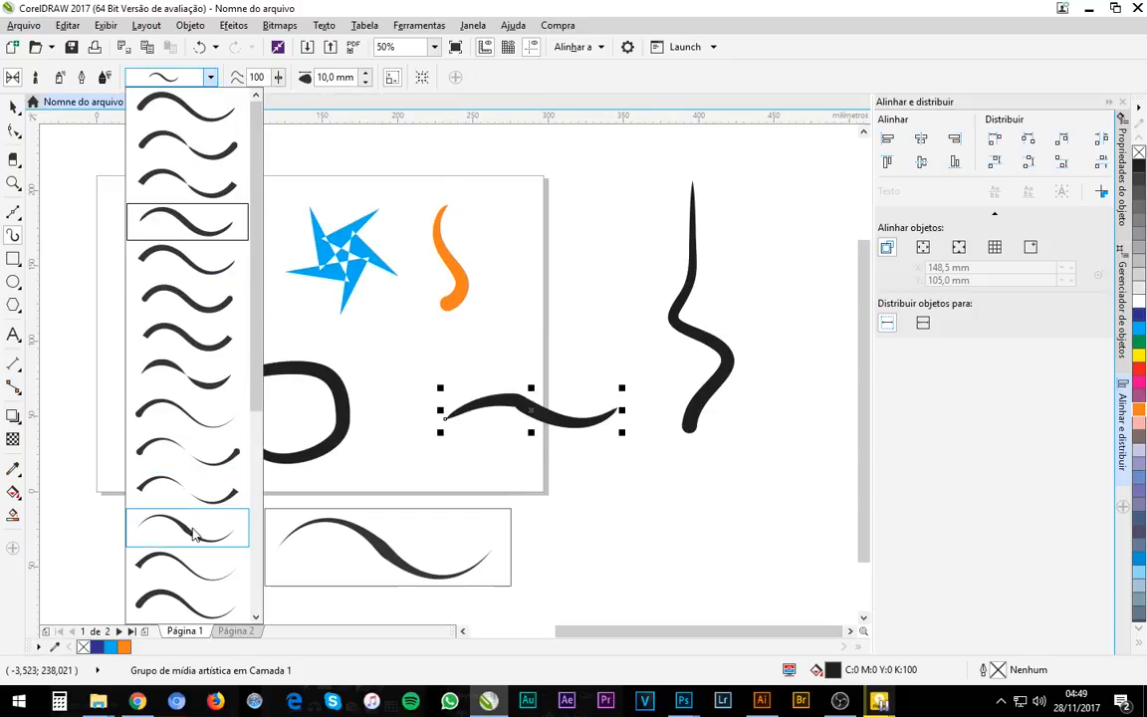
click(187, 413)
drag(491, 550, 785, 506)
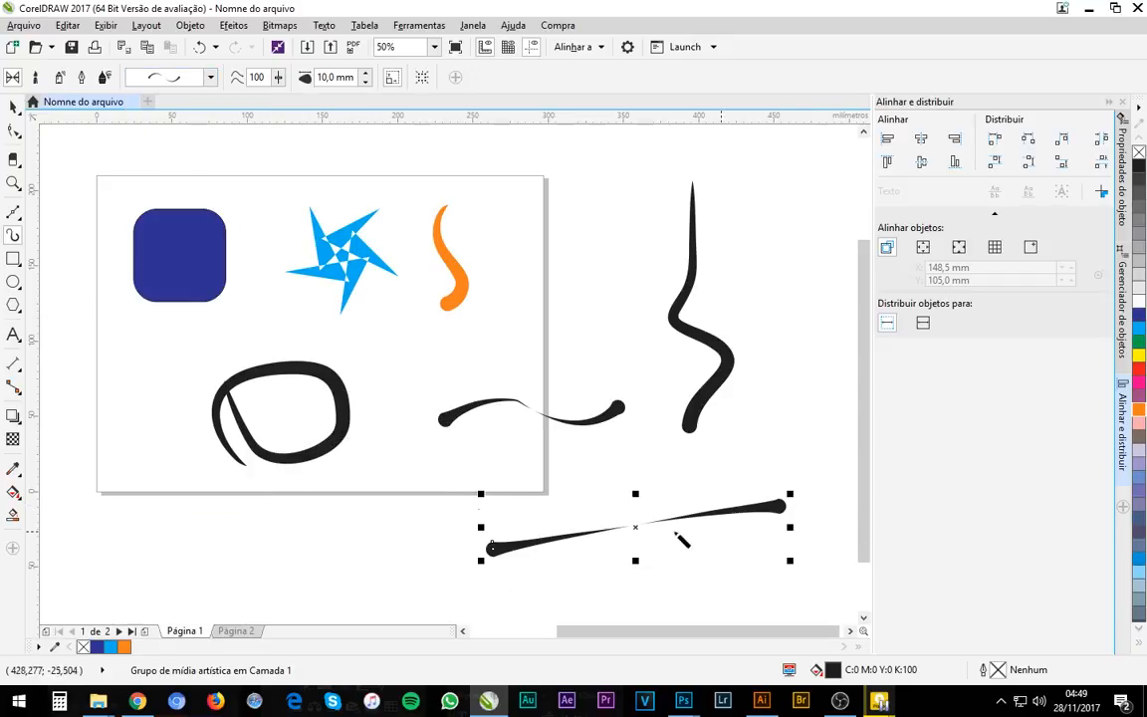
click(13, 107)
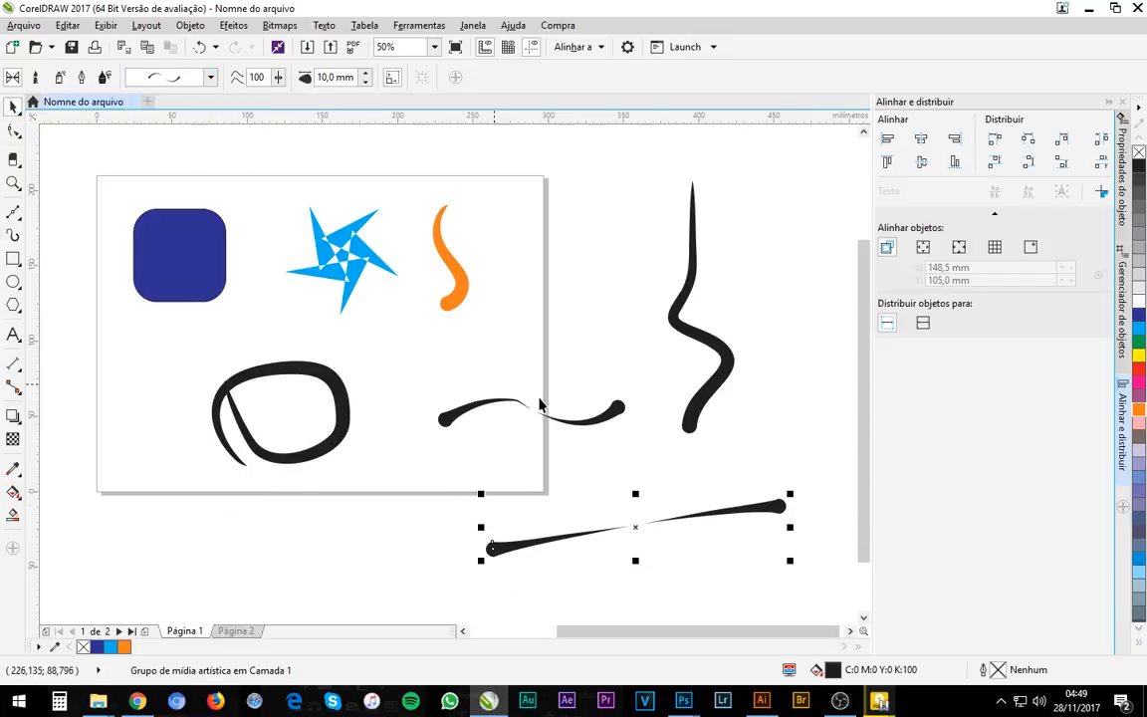
click(776, 380)
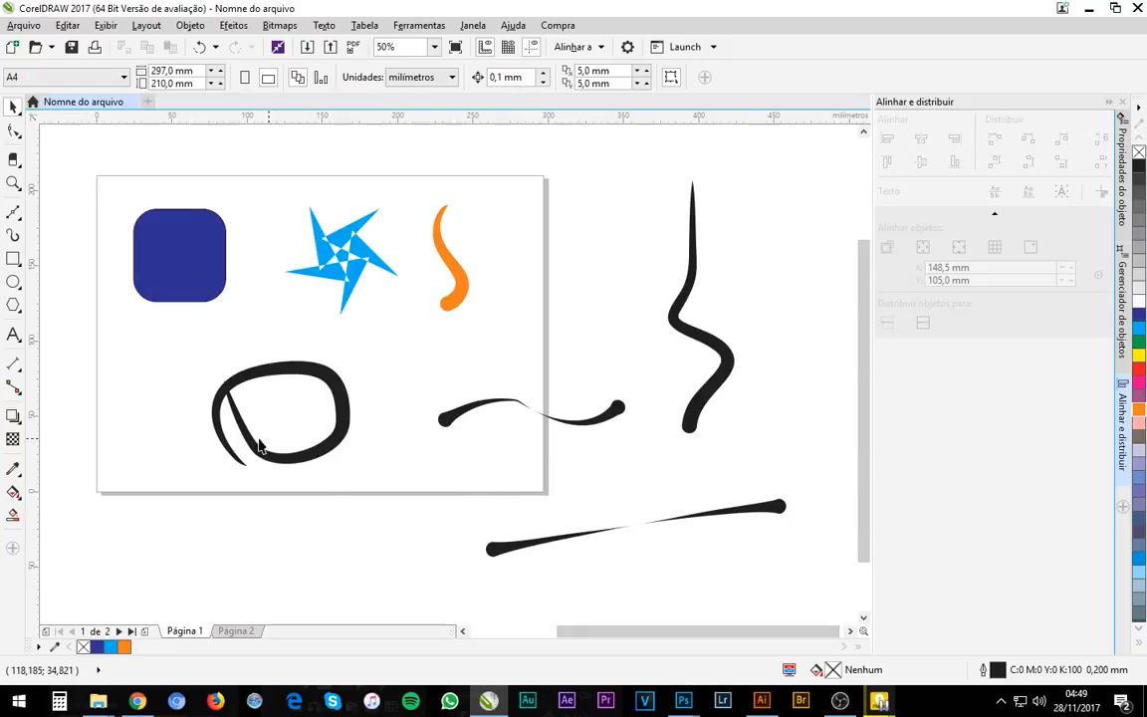
- Draw a rectangle about 62 by 52 mm at the page's left edge, beside the loop stroke
click(17, 266)
click(68, 259)
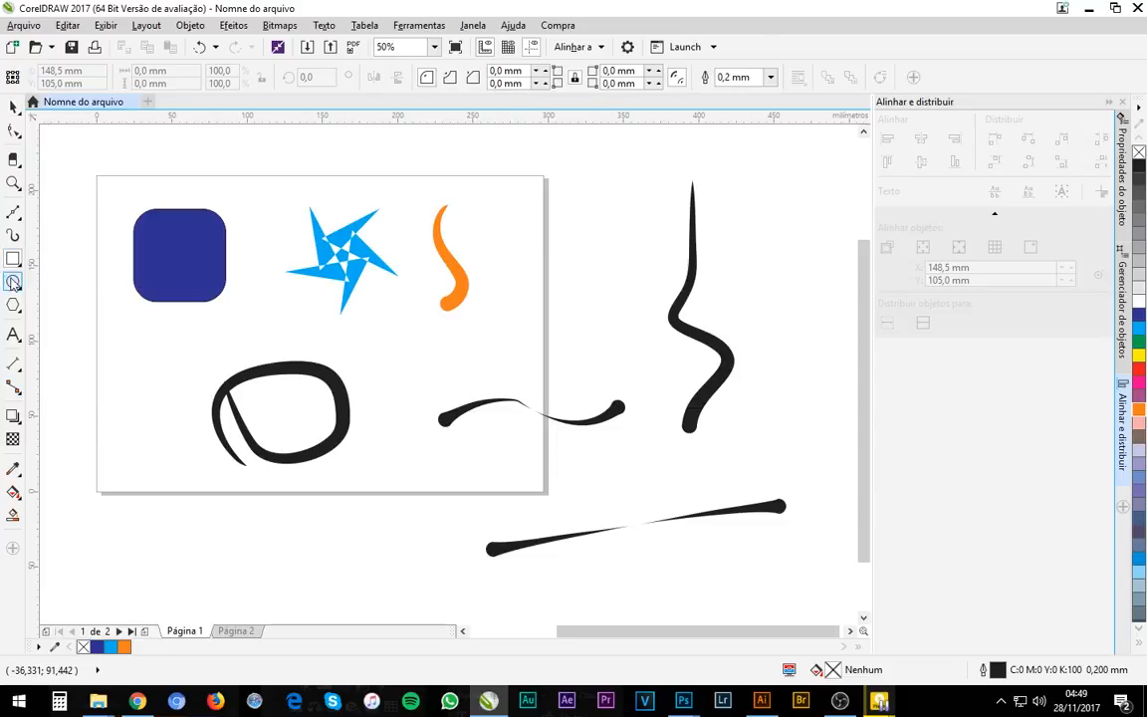
drag(96, 367, 190, 444)
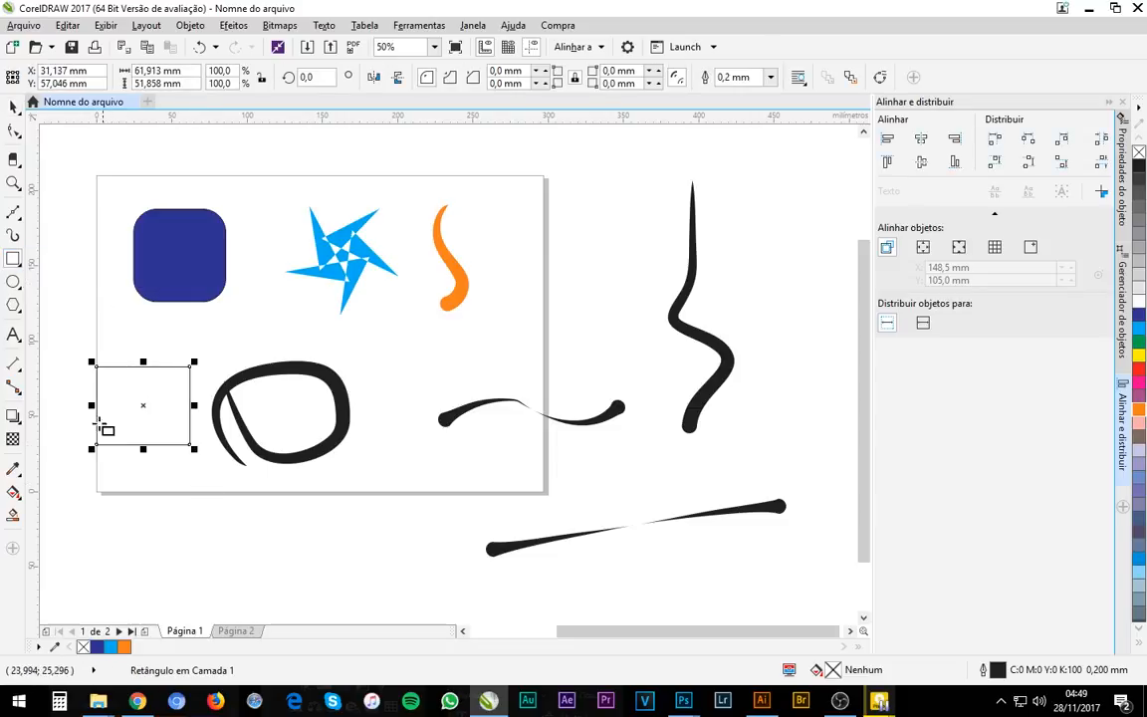
- Draw two five-pointed stars near the page's right edge, about 42 by 40 mm and 90 by 85 mm
click(20, 286)
click(80, 296)
click(12, 307)
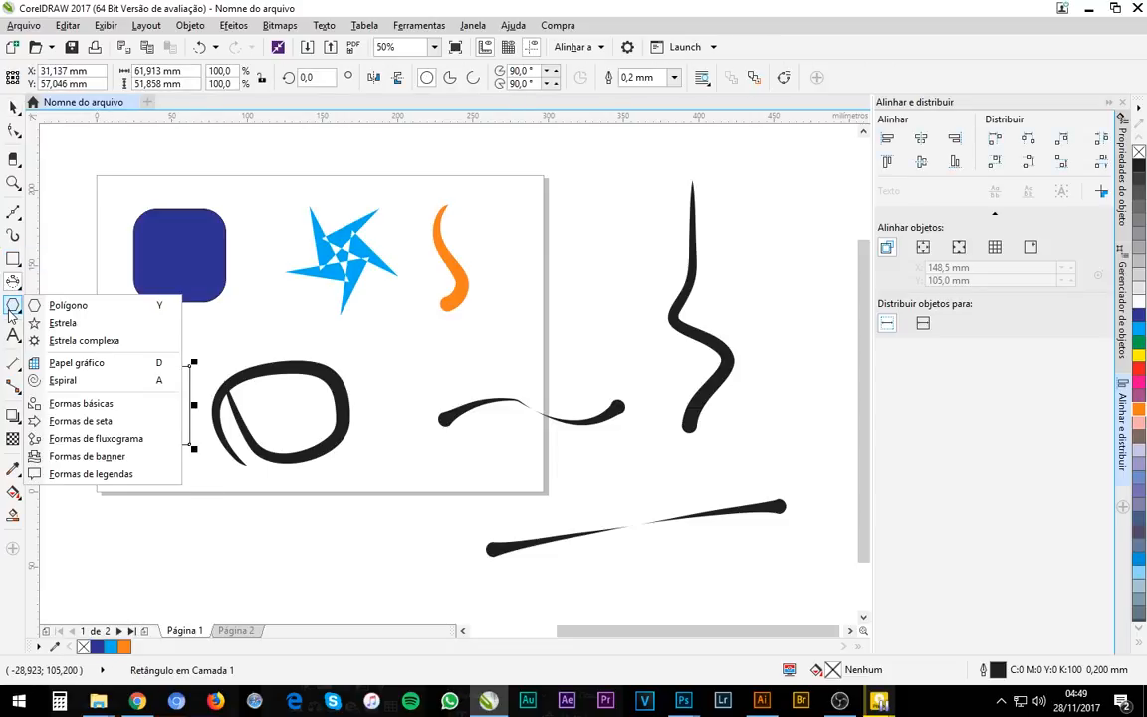
click(90, 322)
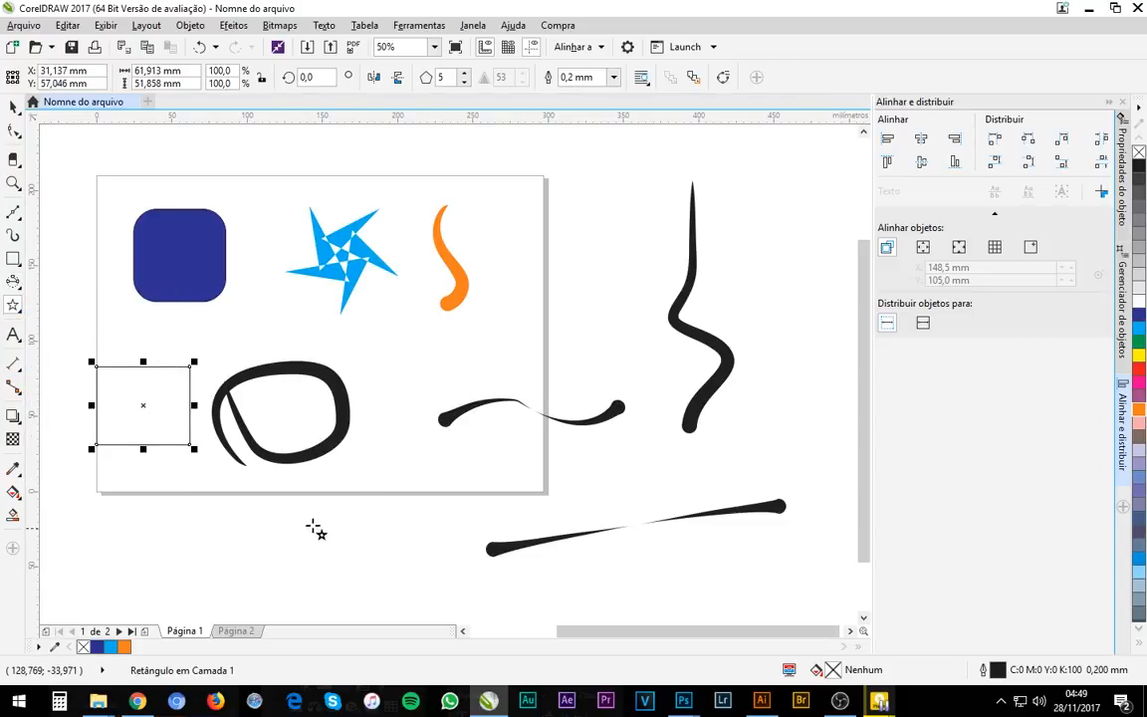
drag(588, 194, 654, 257)
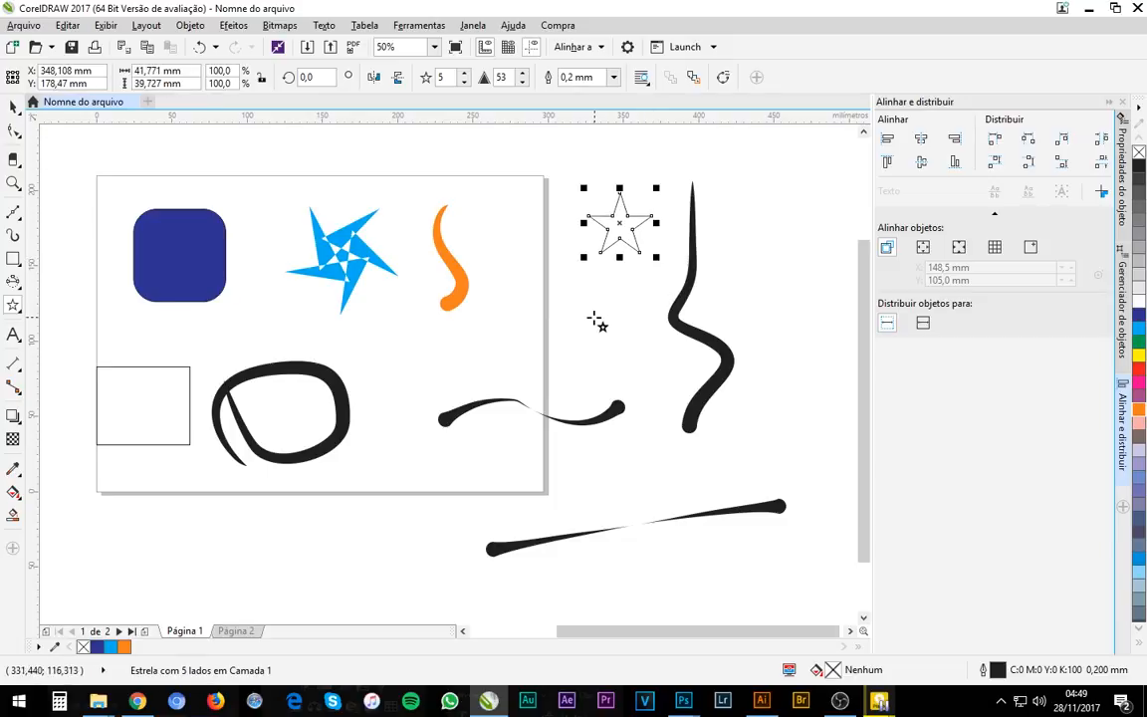
drag(599, 332, 686, 423)
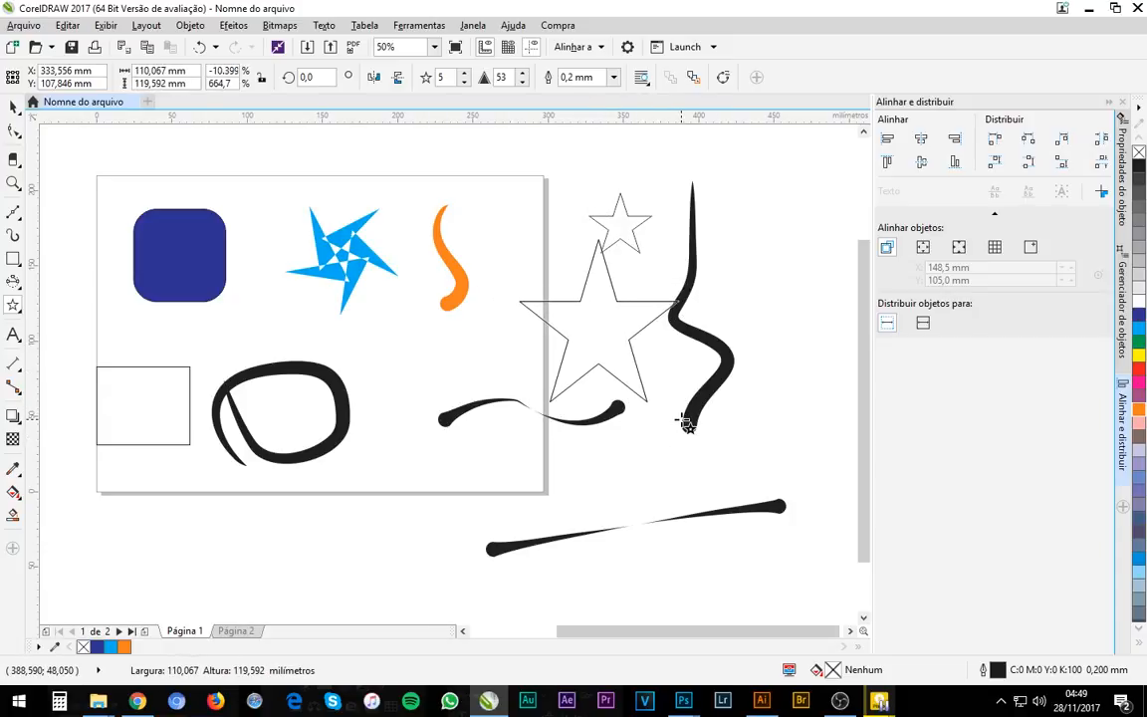
drag(677, 424, 660, 392)
- Delete the vertical wavy stroke, the horizontal wave and the nearly straight stroke
click(13, 105)
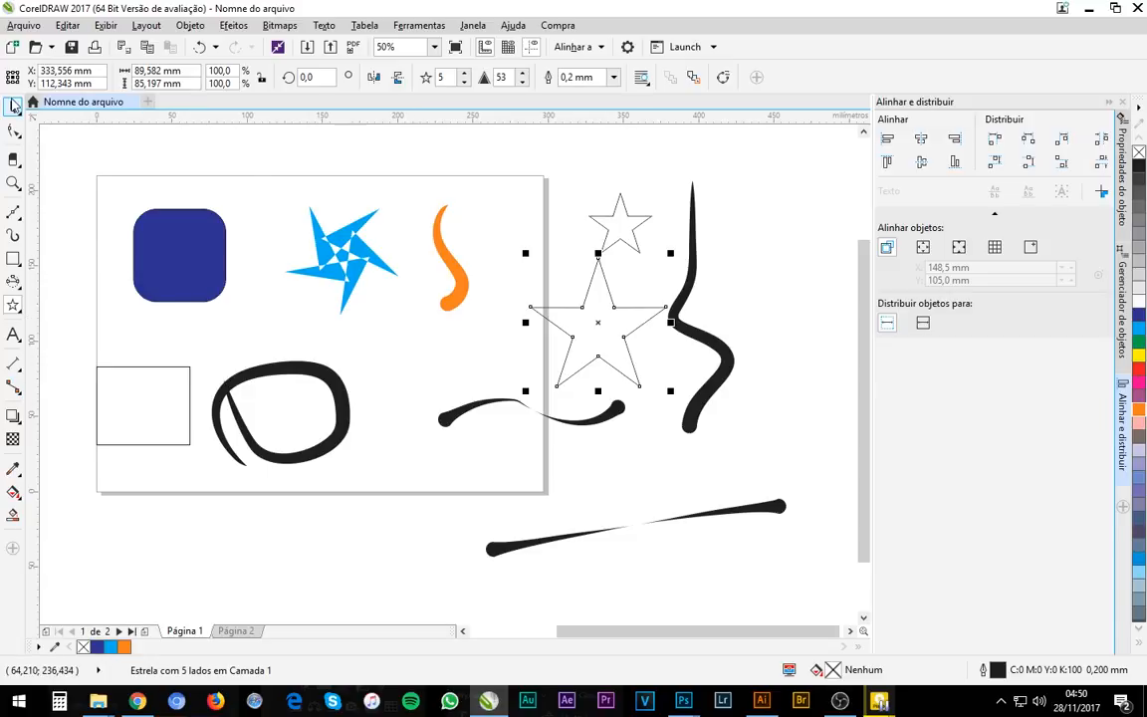
drag(811, 261, 514, 497)
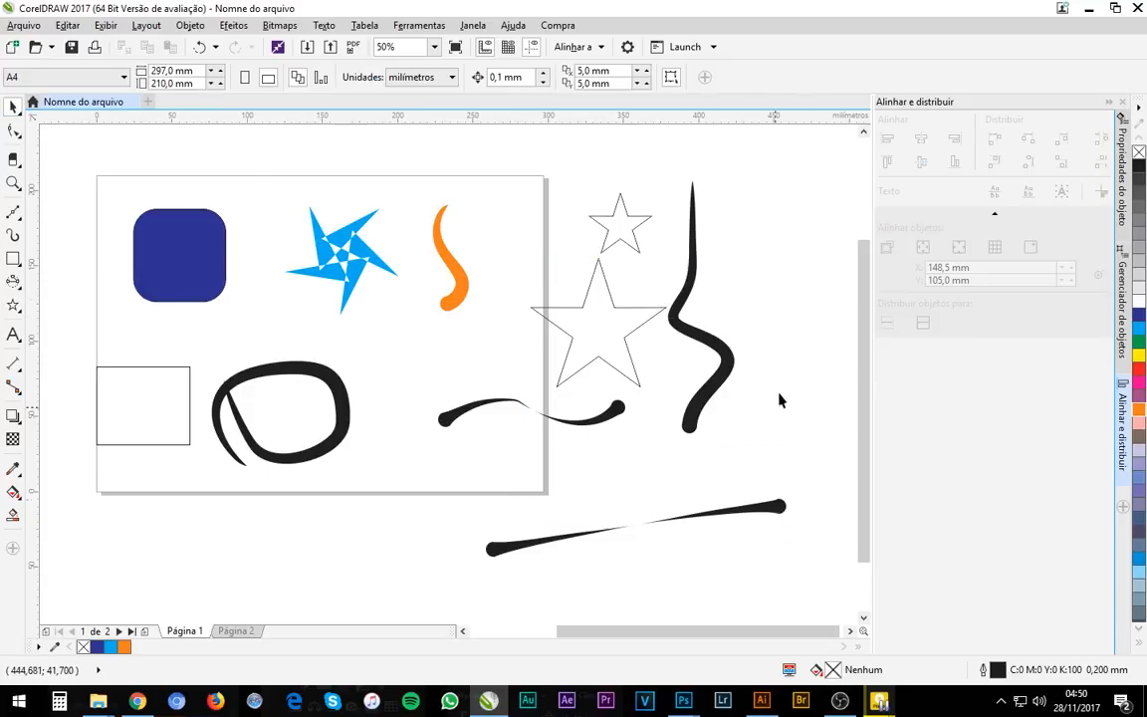
click(724, 382)
key(Delete)
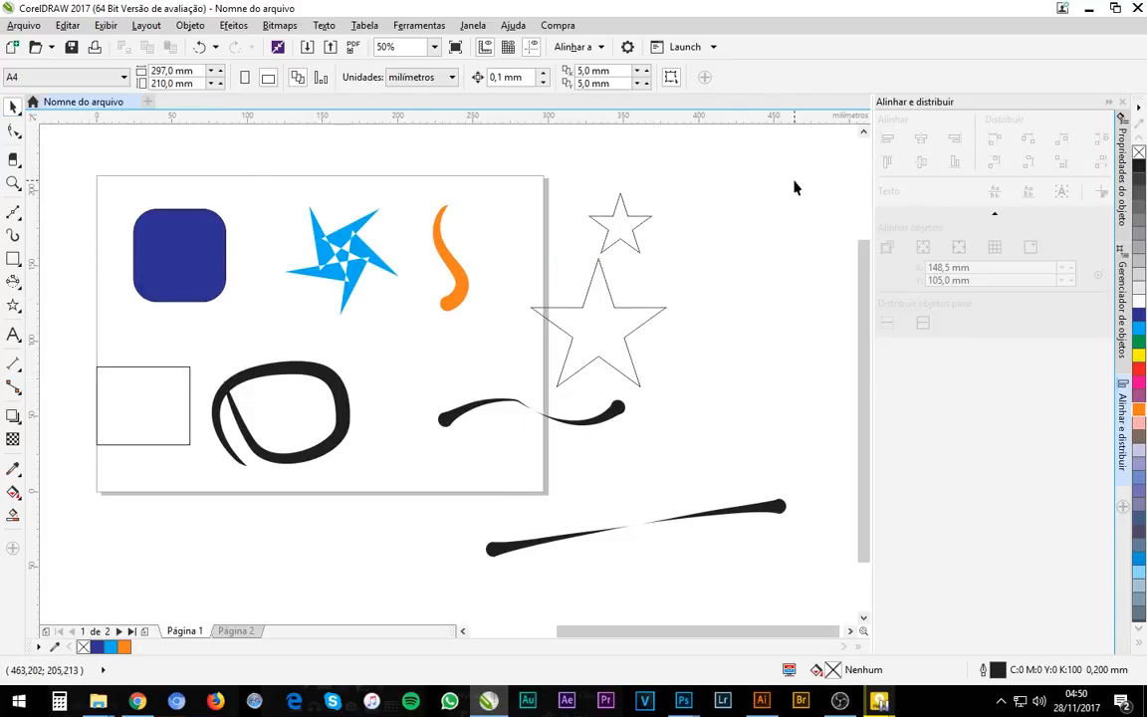
drag(794, 194, 531, 599)
drag(738, 582, 821, 587)
key(Delete)
- Delete both stars, the rectangle and the loop stroke, keeping only the three coloured shapes
drag(748, 177, 734, 223)
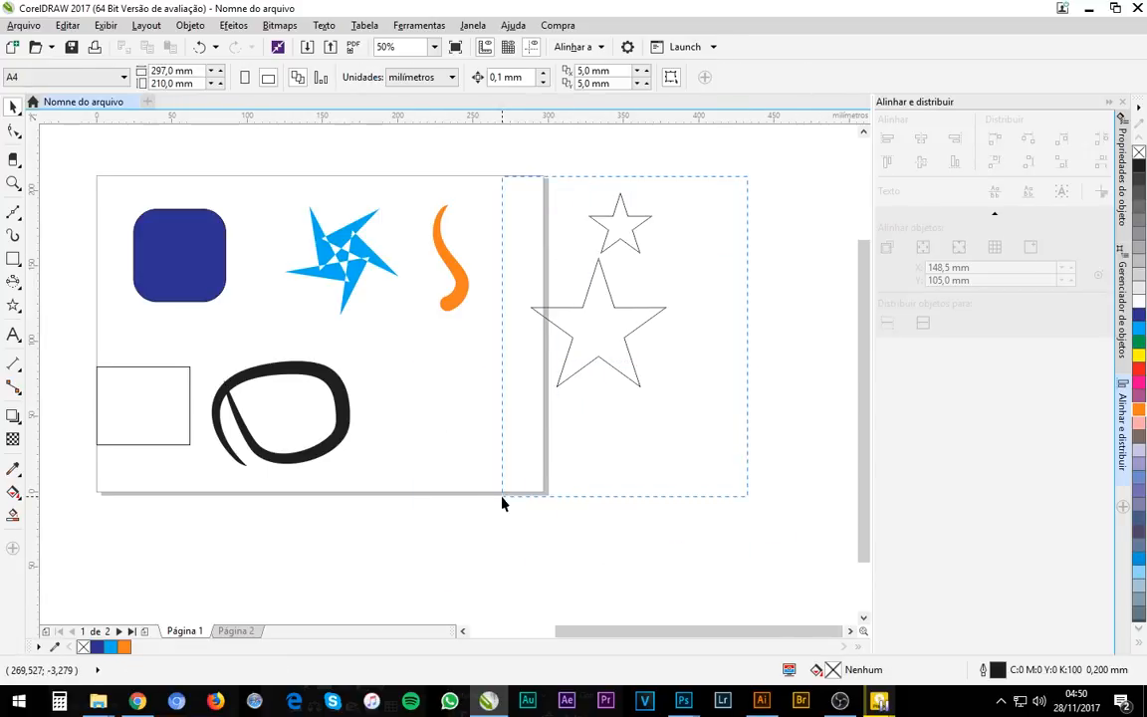
drag(502, 502, 502, 498)
key(Delete)
drag(151, 502, 73, 523)
key(Delete)
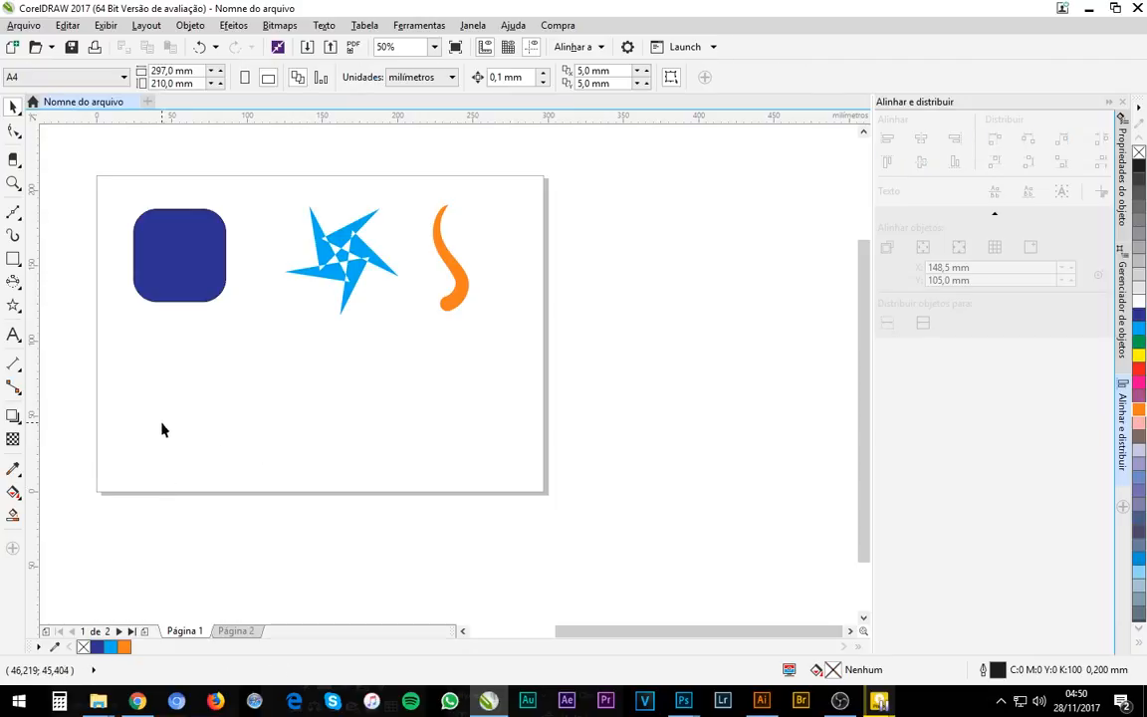
- Draw a 16-pointed star about 85 by 85 mm over the page's right edge, centred near X 330 mm, Y 170 mm
click(20, 308)
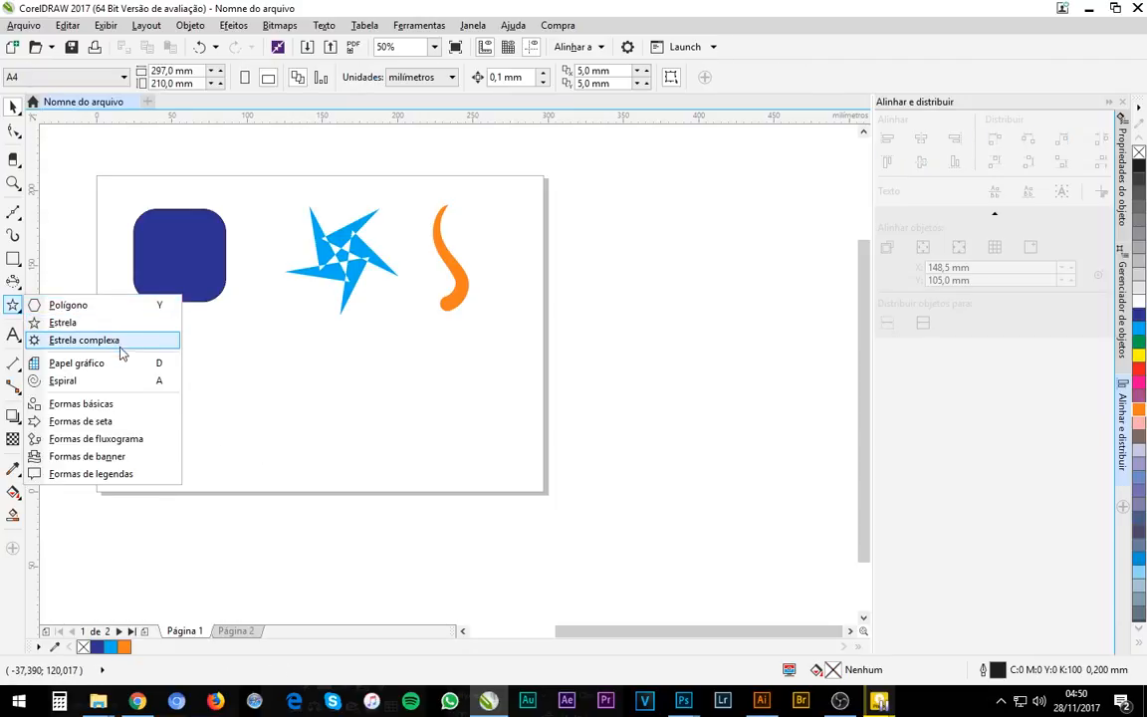
click(89, 326)
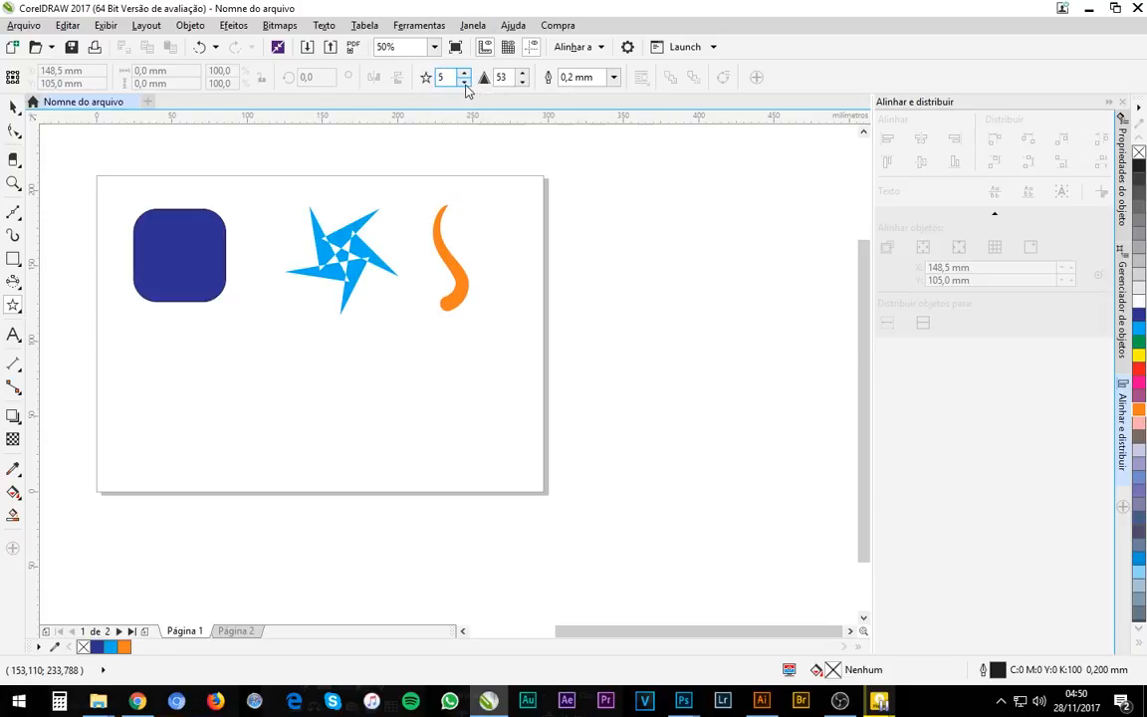
click(464, 73)
click(466, 73)
click(466, 74)
click(466, 73)
drag(593, 236, 659, 302)
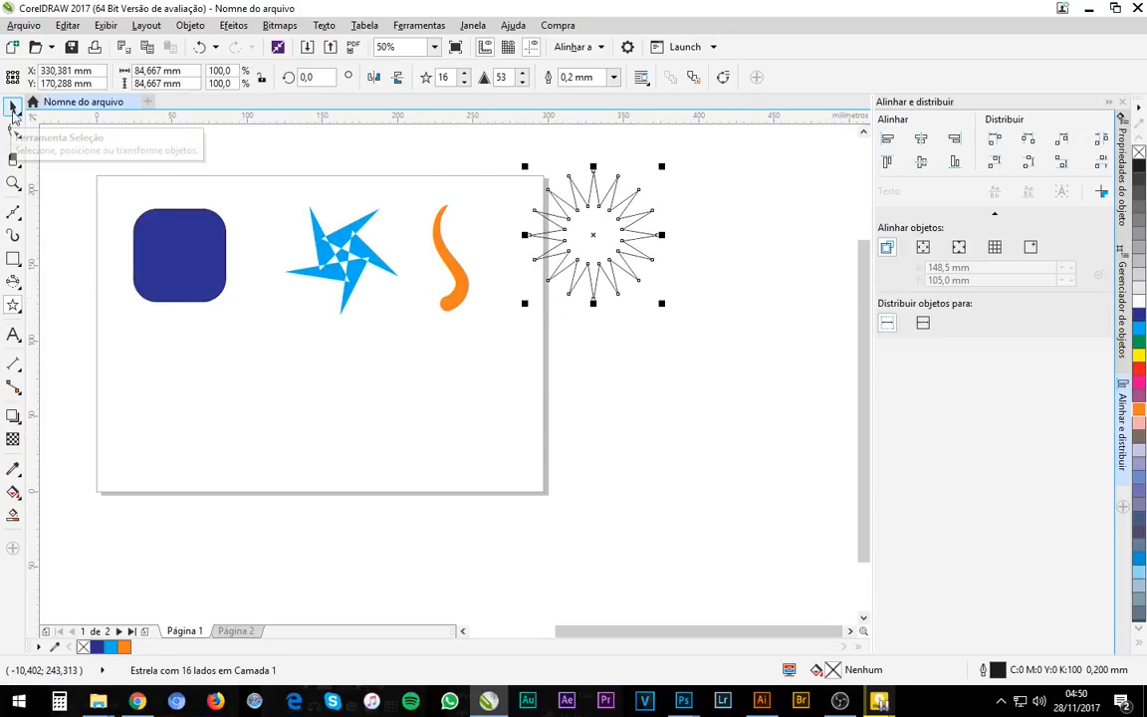
- Activate the Basic Shapes tool and look through its preset shapes
click(12, 306)
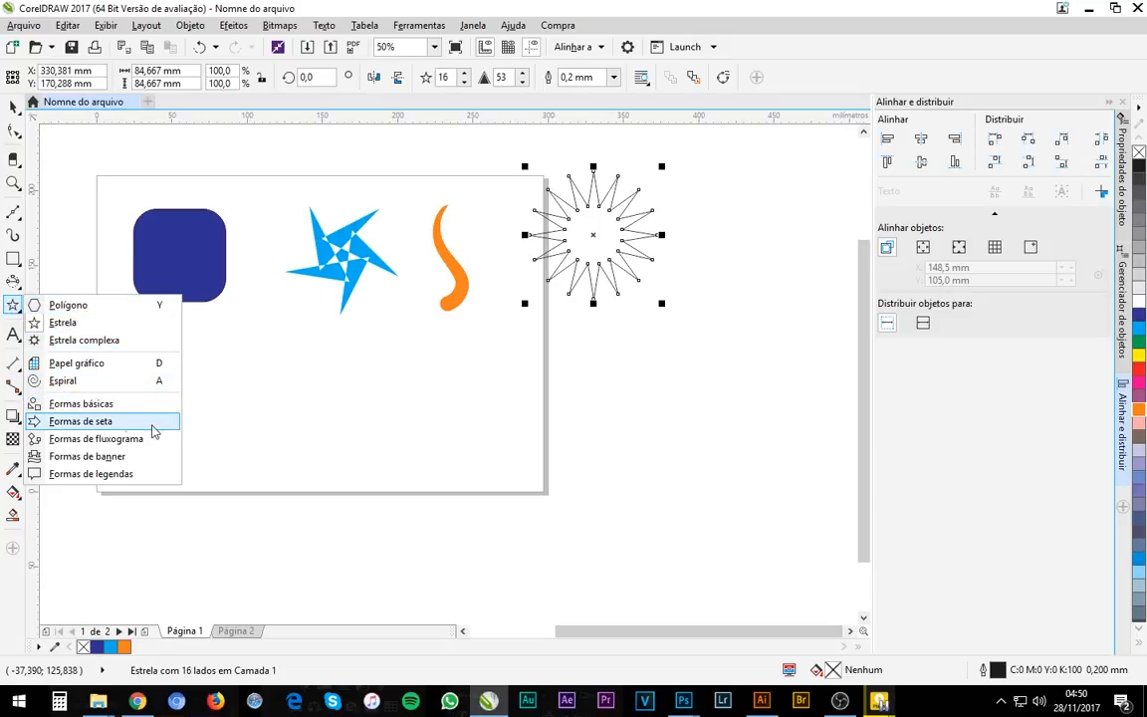
click(114, 406)
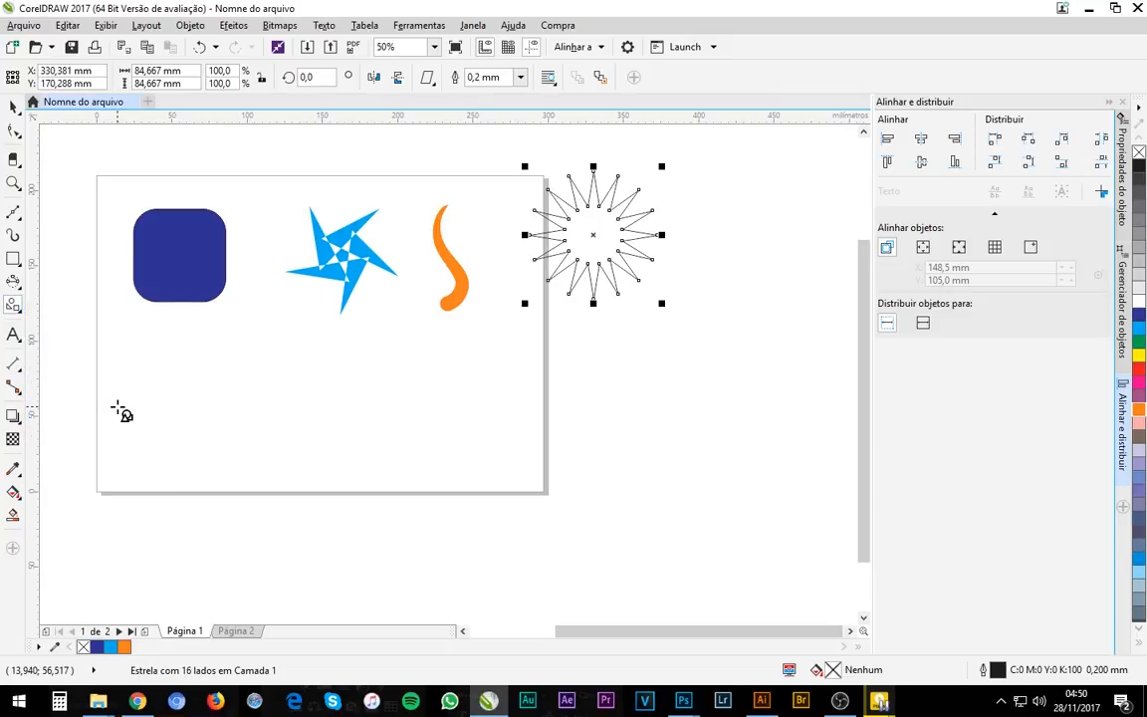
click(429, 80)
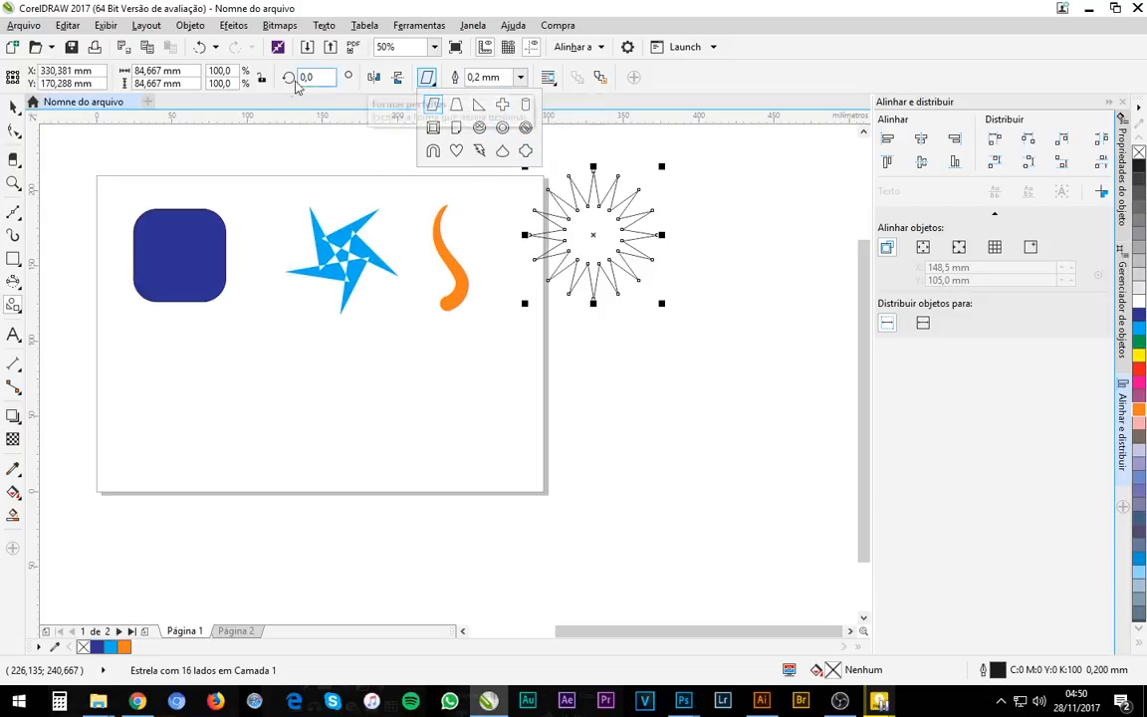
- Switch to the Arrow Shapes tool and look through its preset arrows
click(16, 308)
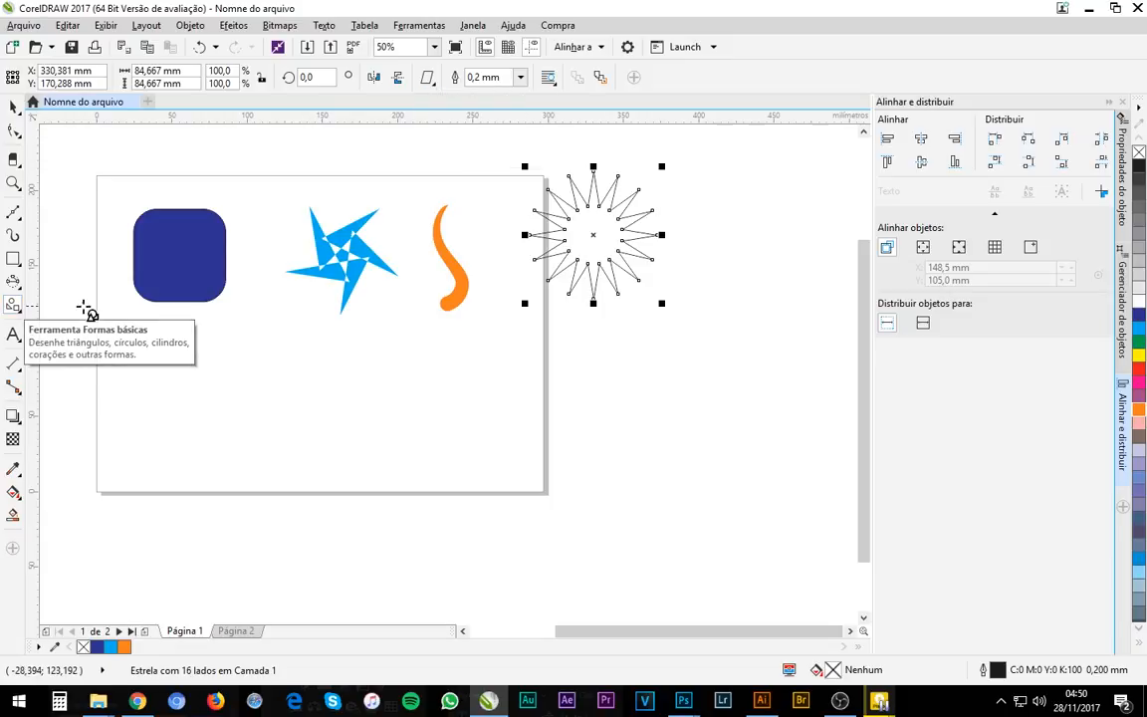
click(18, 309)
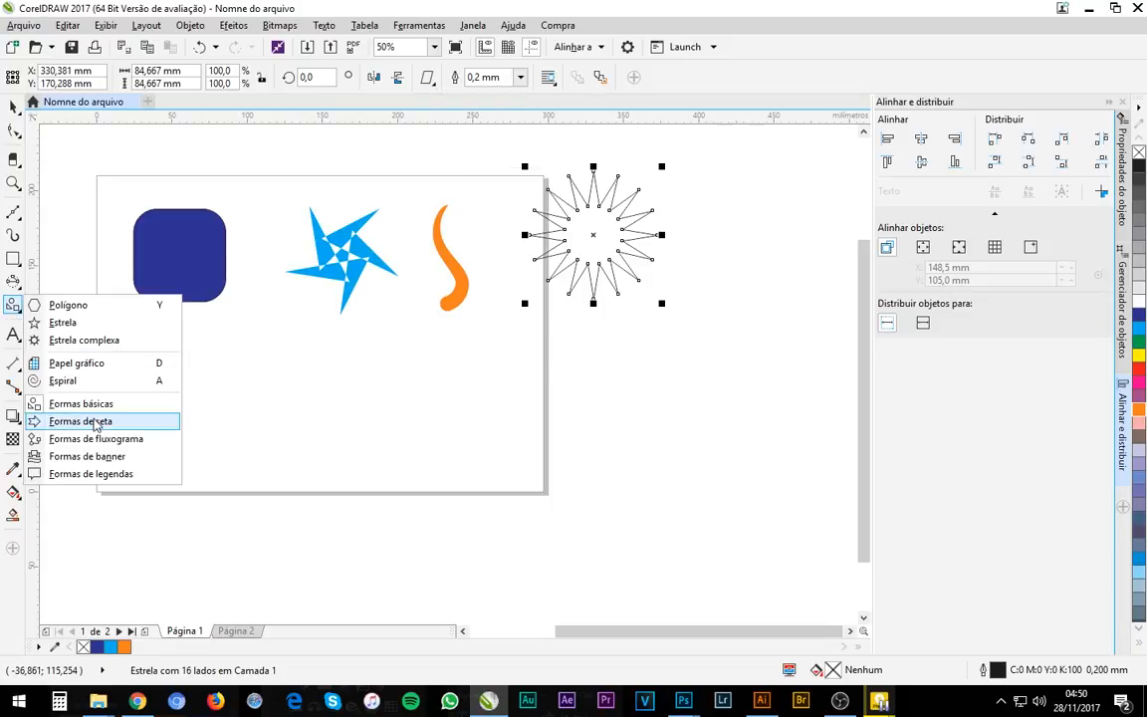
click(80, 421)
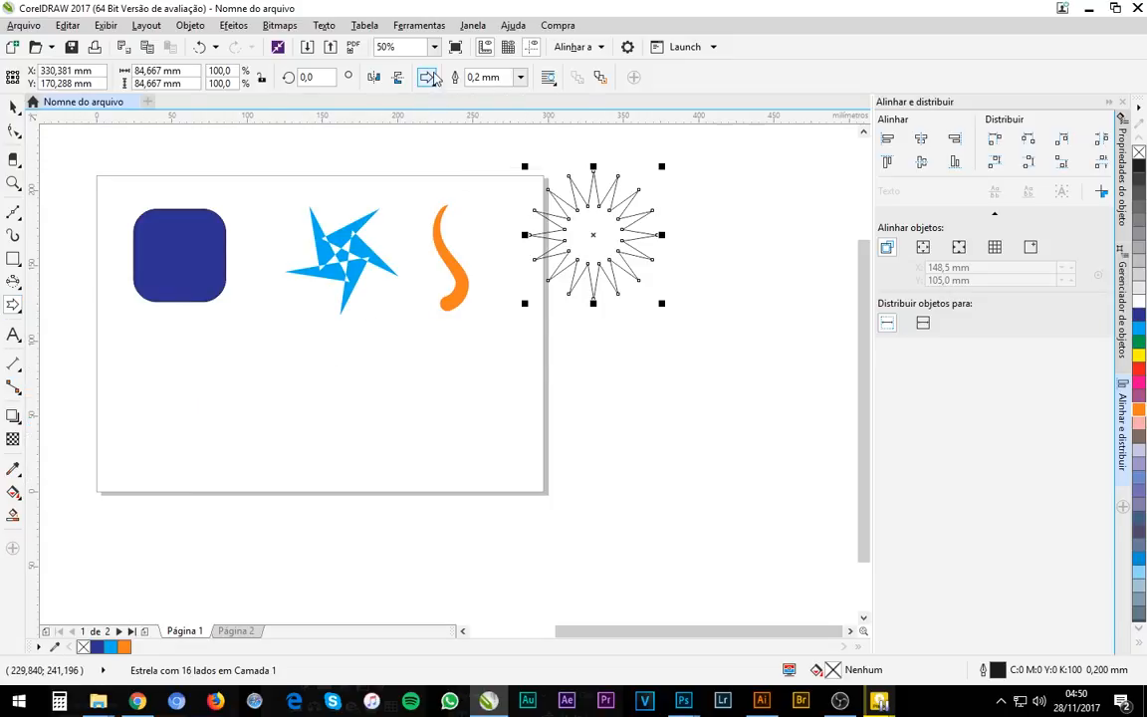
click(426, 77)
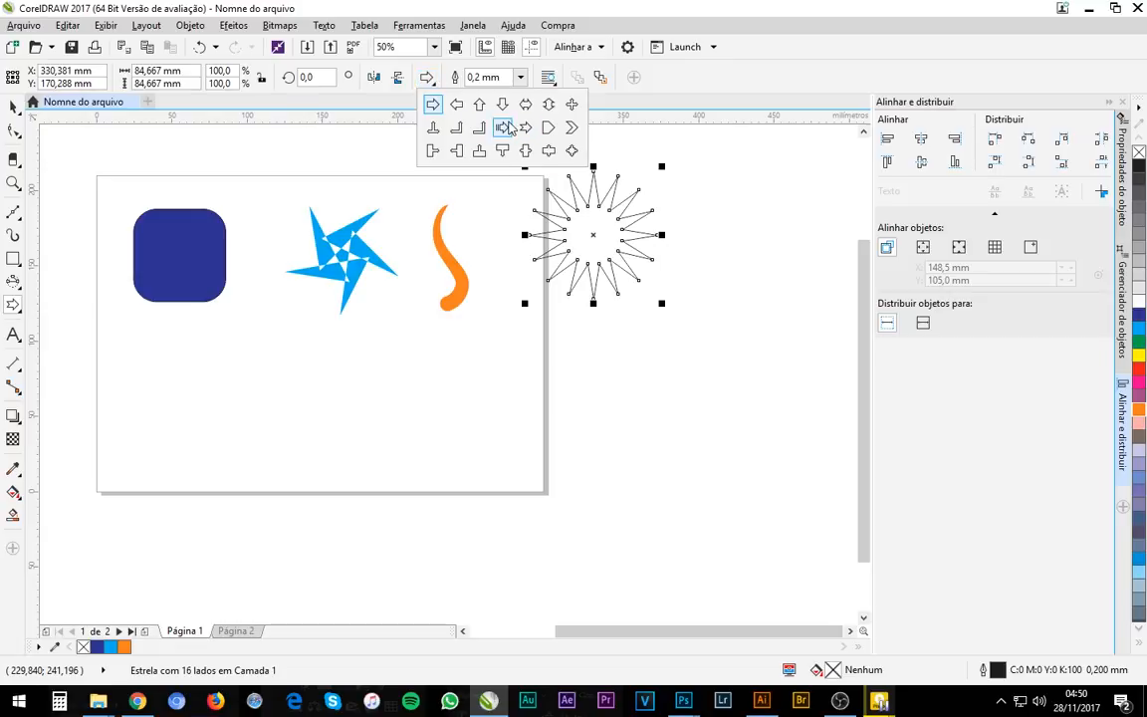
- Draw a striped right-pointing arrow about 114 by 44 mm and move it below the blue shapes, centred near X 114 mm, Y 80 mm
click(502, 127)
drag(315, 410, 494, 482)
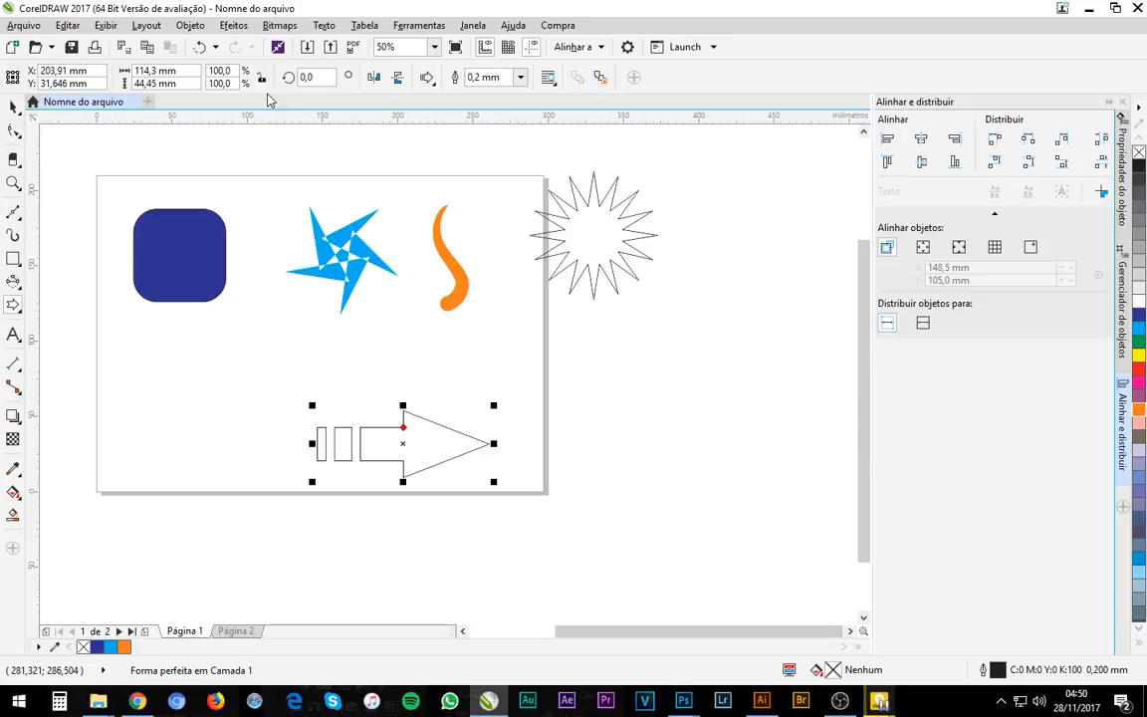
click(13, 104)
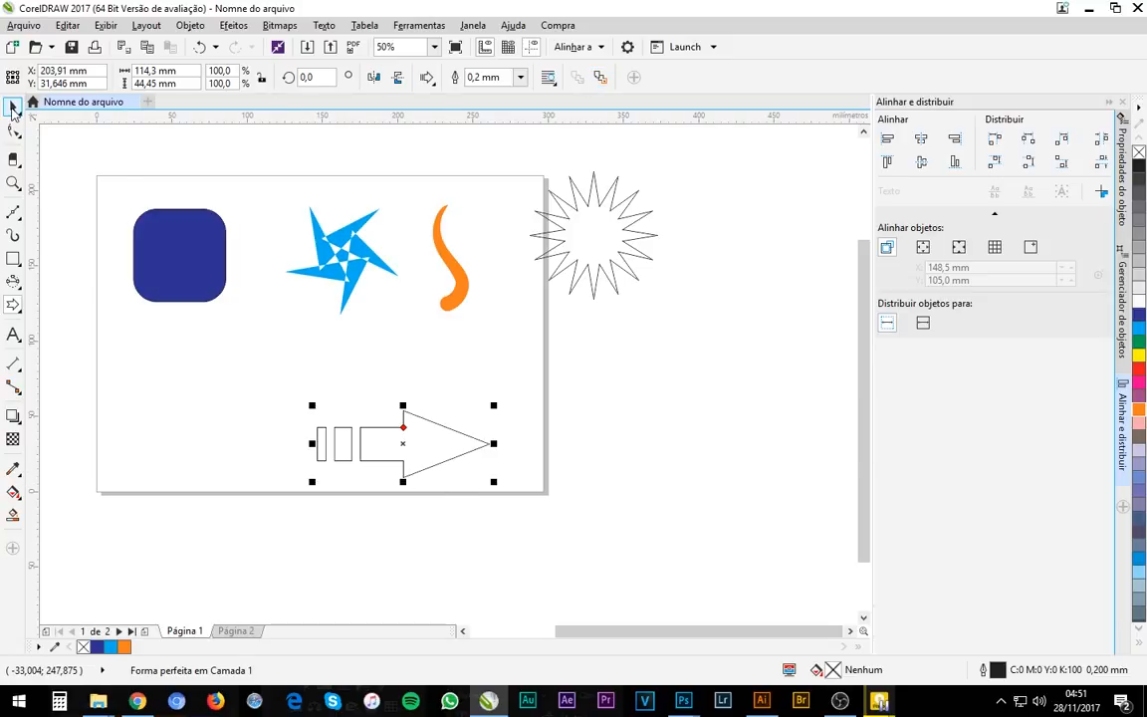
drag(366, 450, 231, 376)
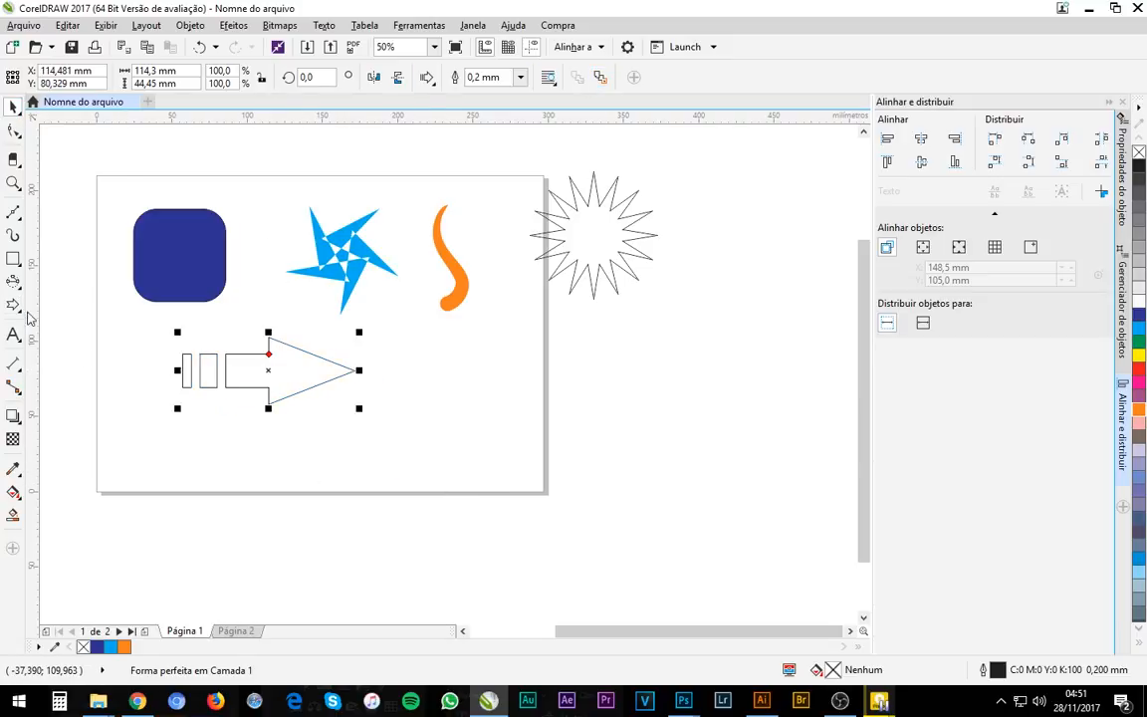
- Activate the Flowchart Shapes tool and adjust the arrow's glyph so its shaft is much thinner and its head longer
click(14, 306)
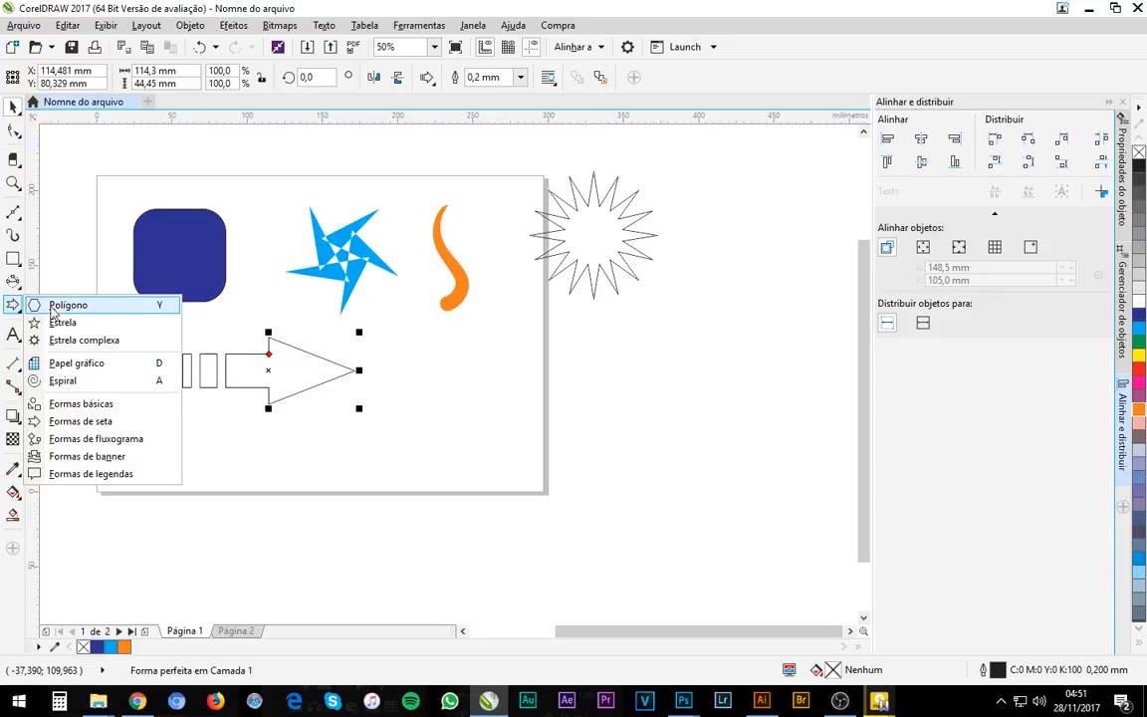
click(145, 448)
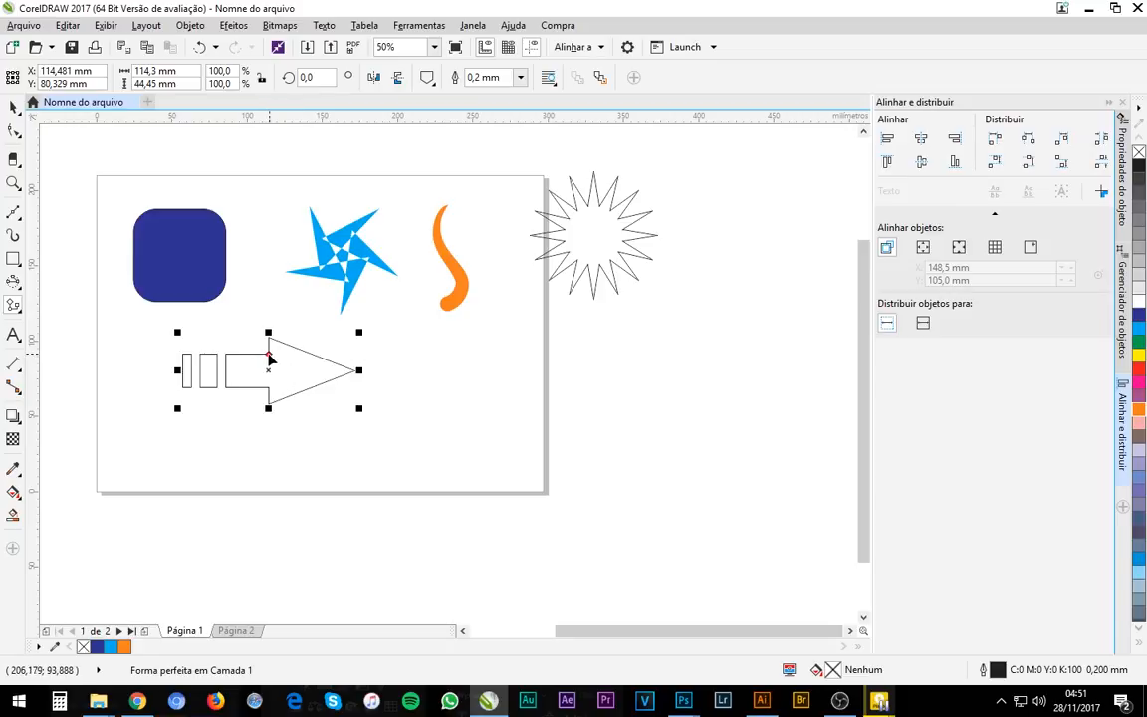
drag(270, 357, 223, 371)
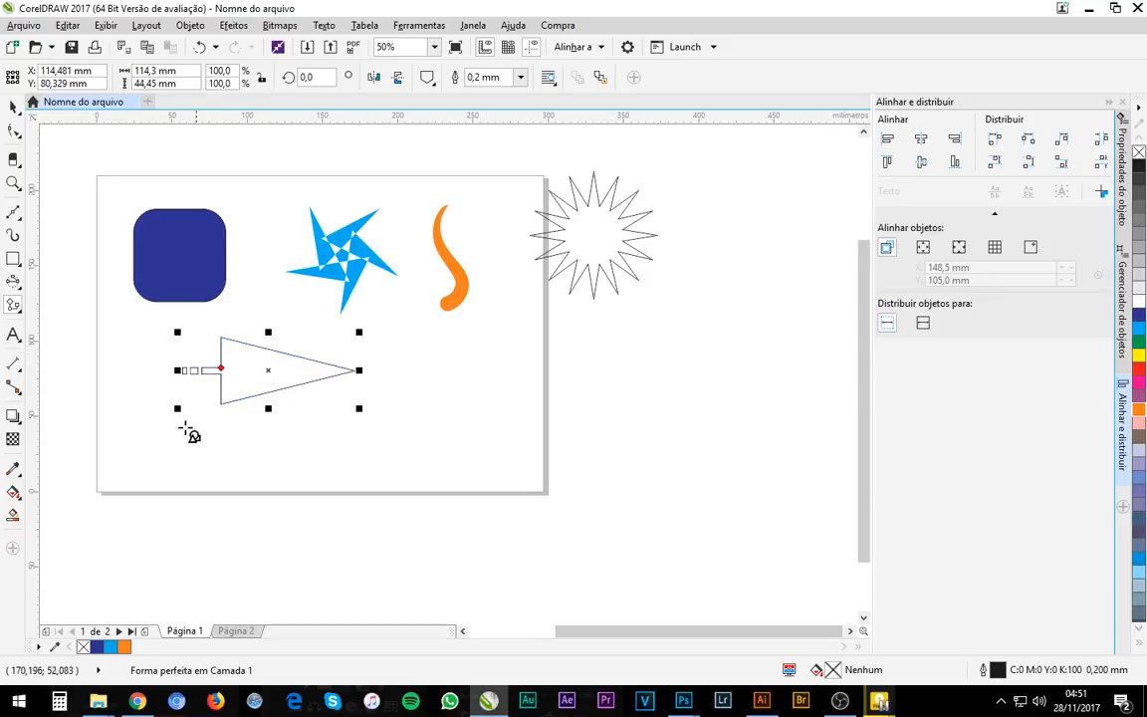
- Move the reshaped arrow to about X 87 mm, Y 83 mm and deselect it
click(15, 109)
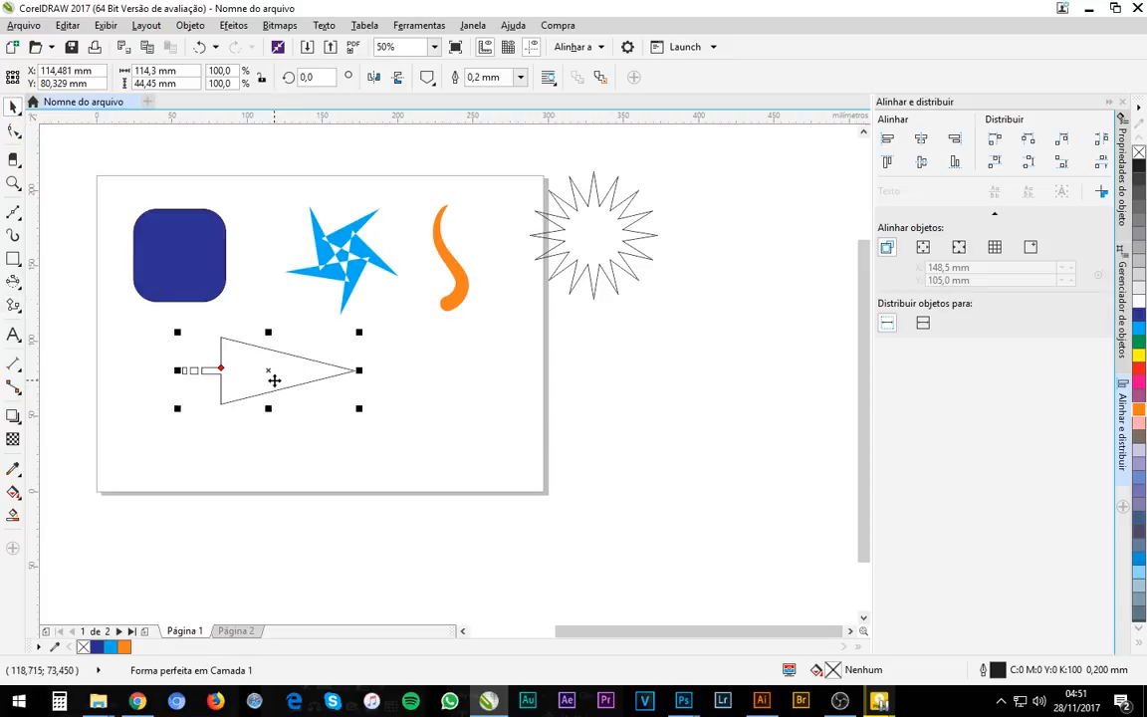
drag(271, 373, 230, 369)
click(332, 443)
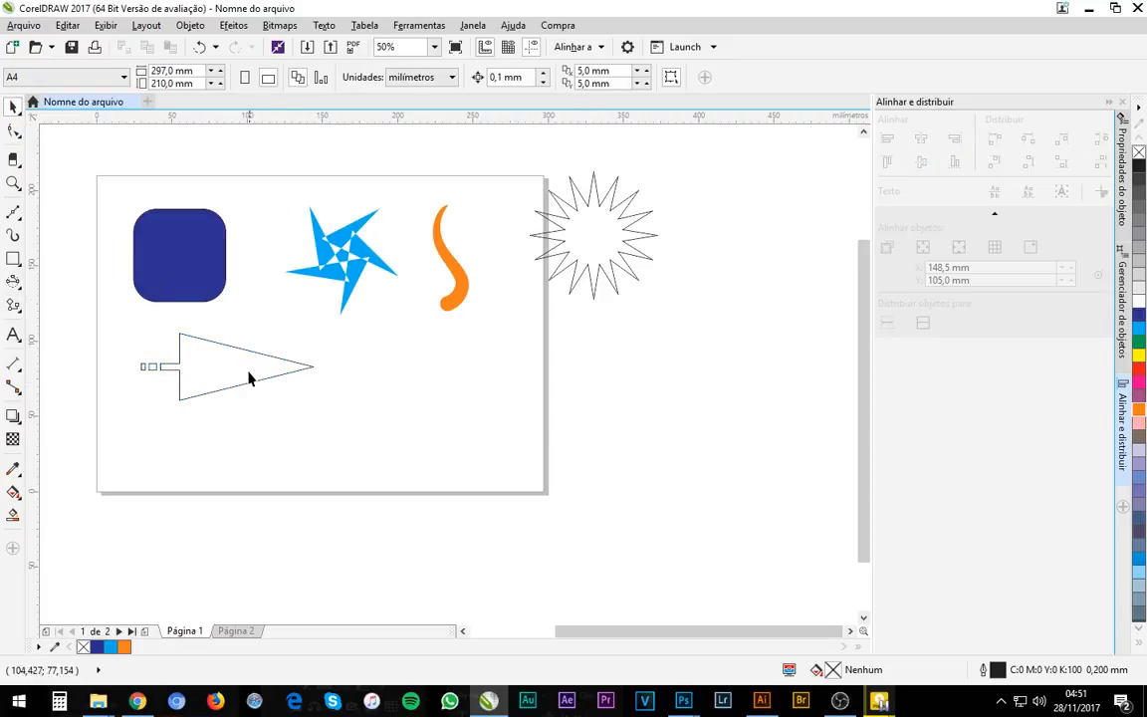
- Select several shapes with the Pick tool and reposition the orange curve slightly higher and farther from the blue star
click(248, 379)
click(347, 268)
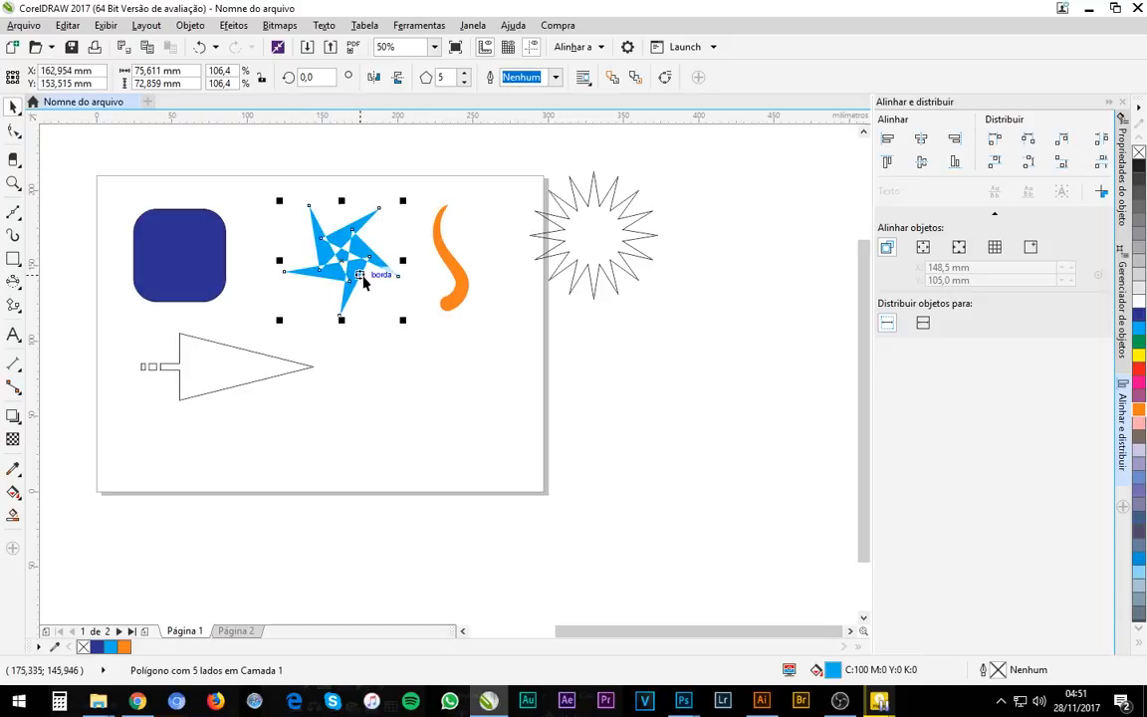
click(447, 256)
drag(436, 222, 434, 254)
click(242, 359)
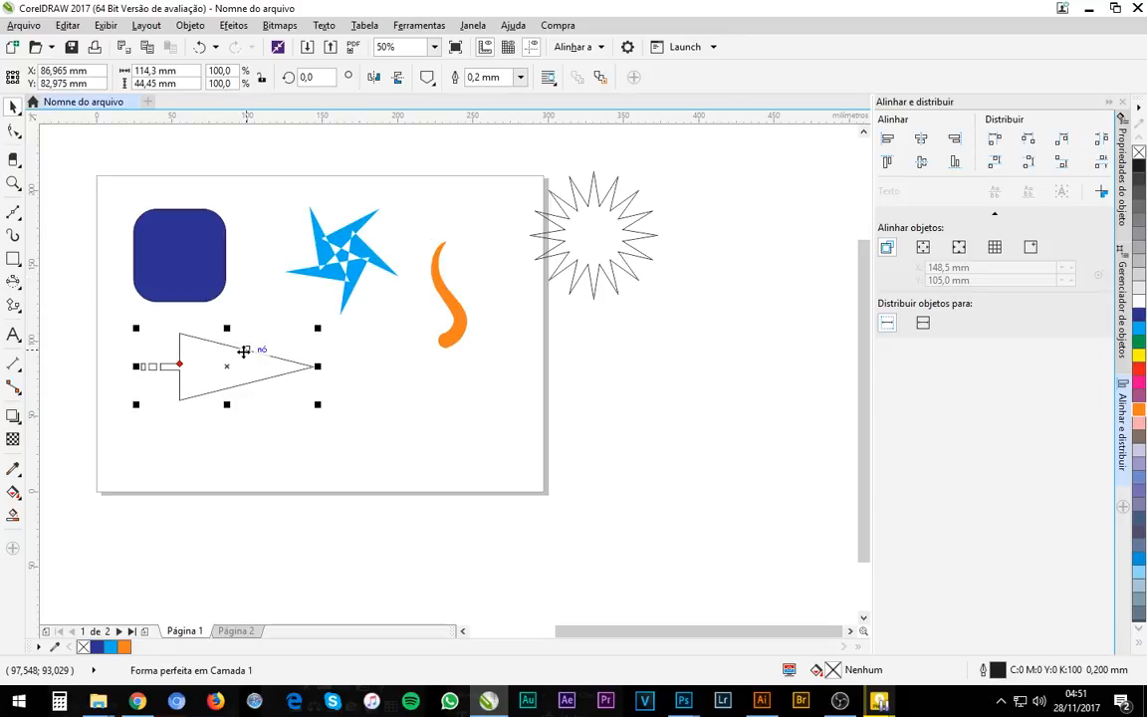
drag(454, 331, 468, 290)
- Move the 16-pointed star to about X 341 mm, Y 143 mm and reshape its inner nodes outward to a sharpness of 22
click(550, 239)
drag(615, 251, 638, 279)
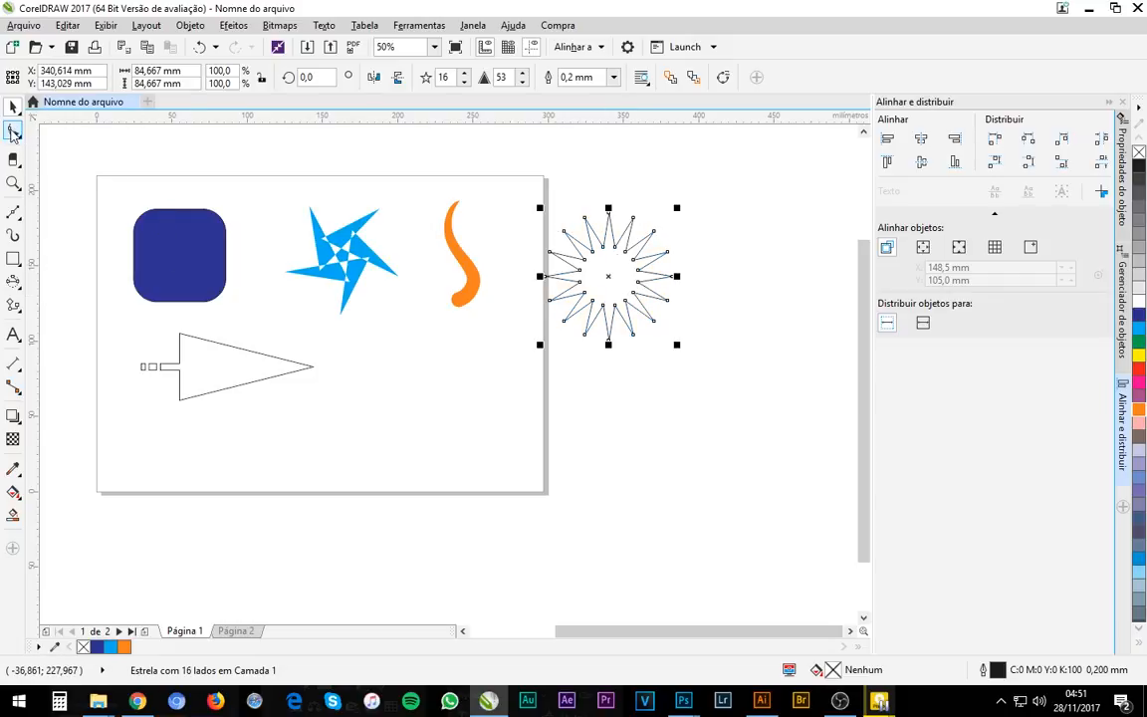
click(13, 132)
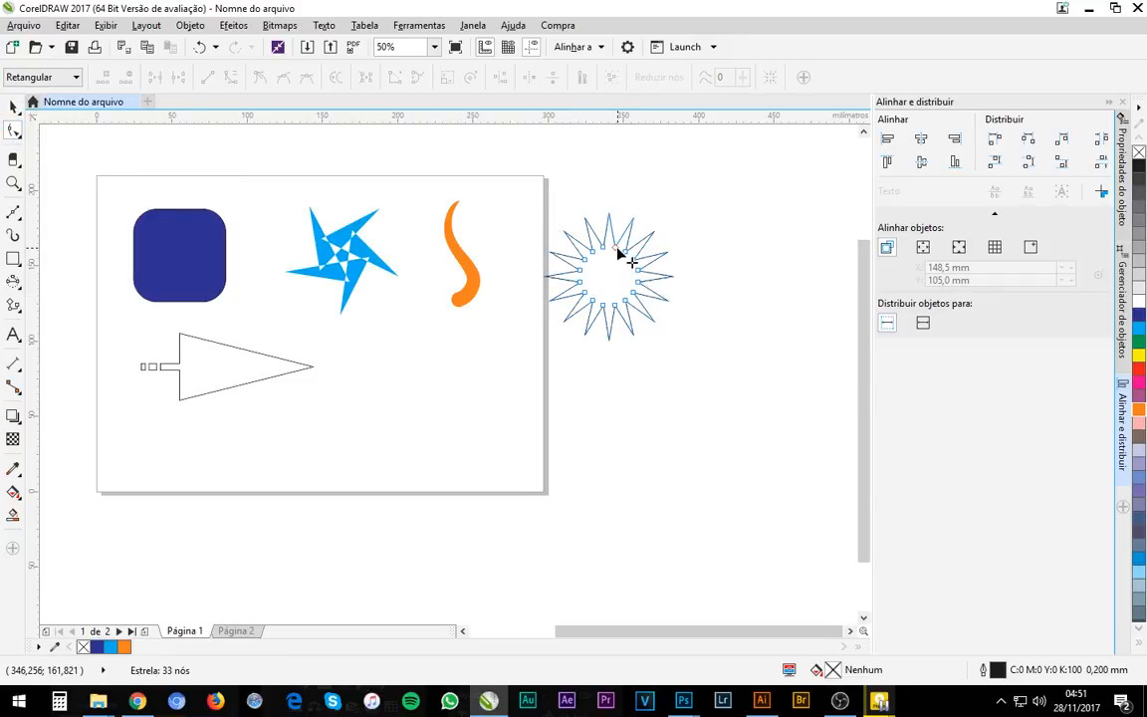
drag(618, 253, 659, 255)
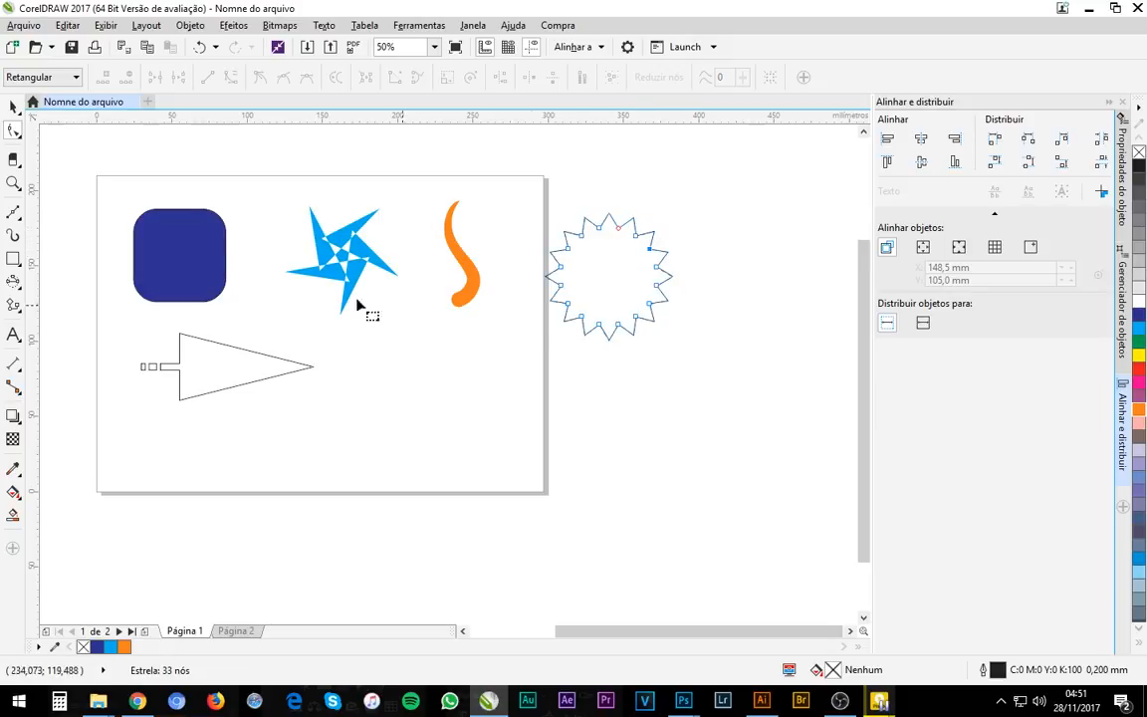
click(13, 107)
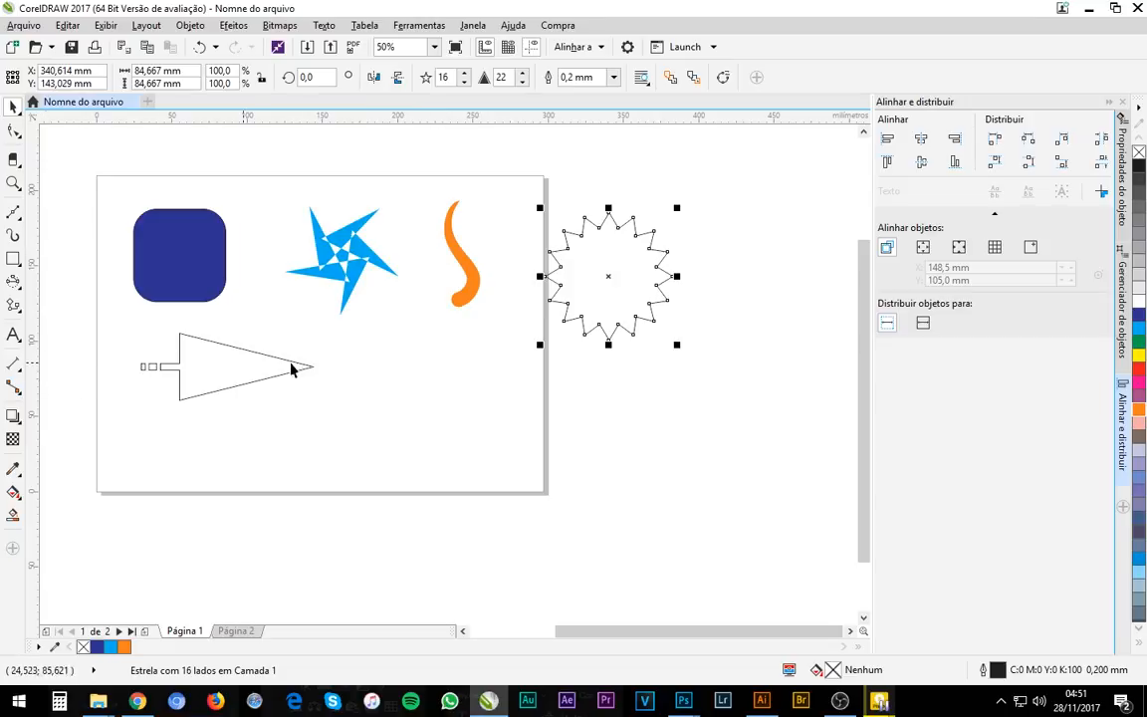
- View the Text and Table tools and activate the Text tool
click(17, 337)
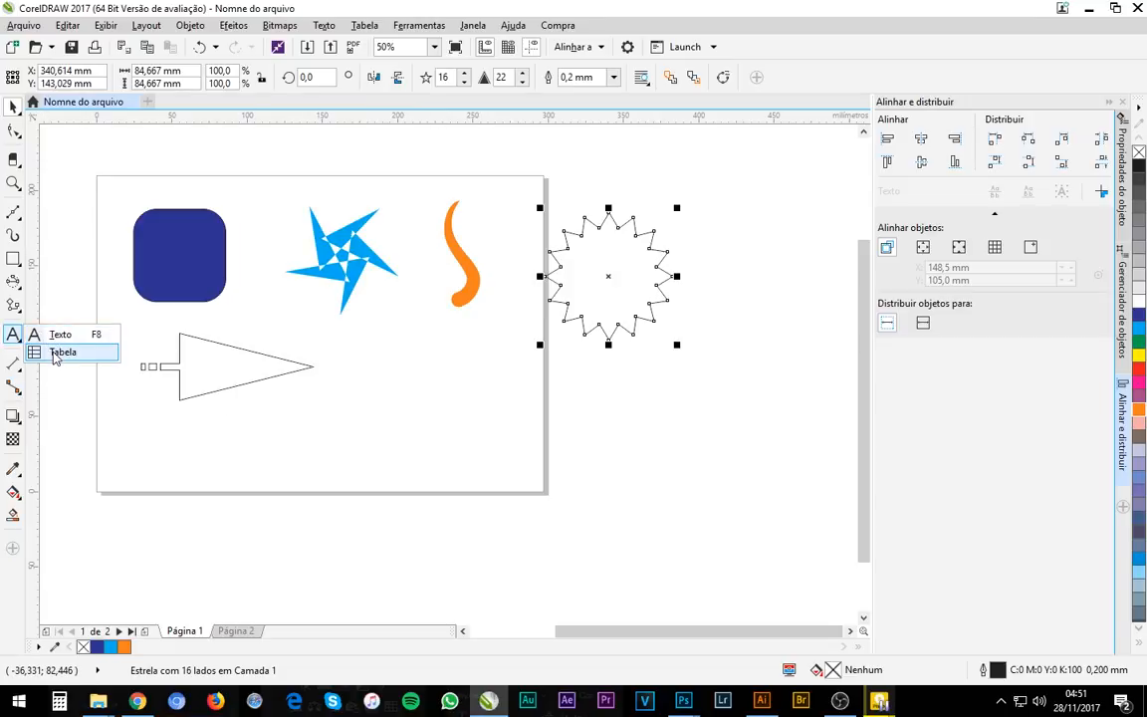
click(60, 341)
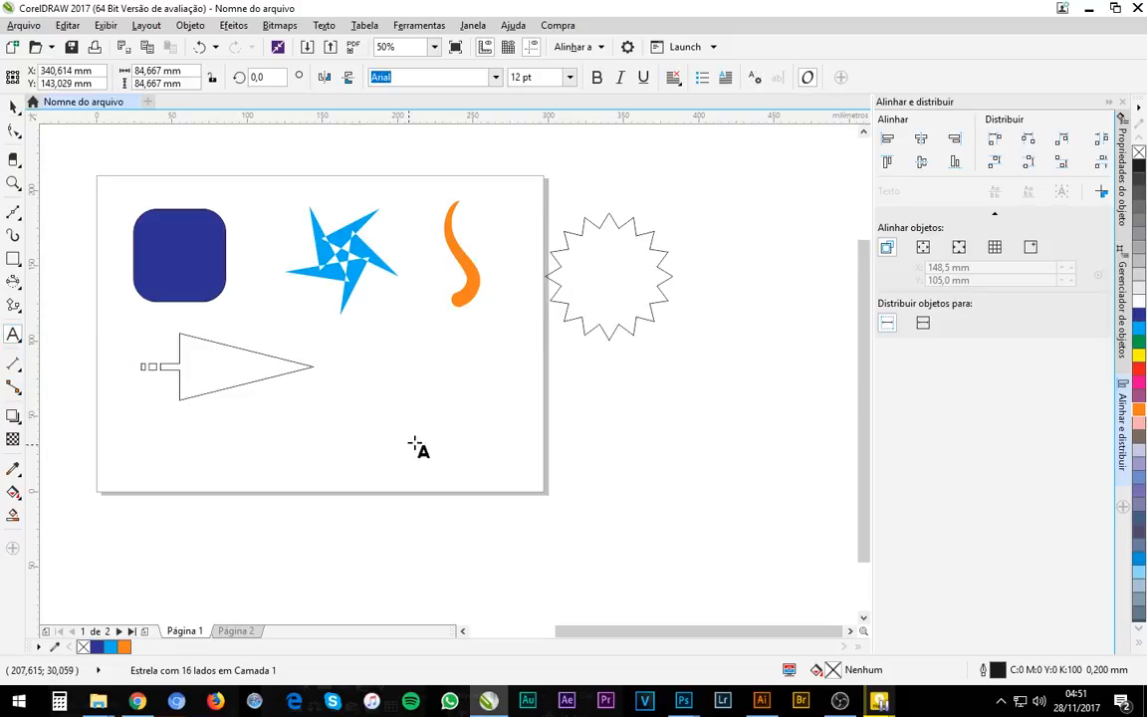
click(14, 336)
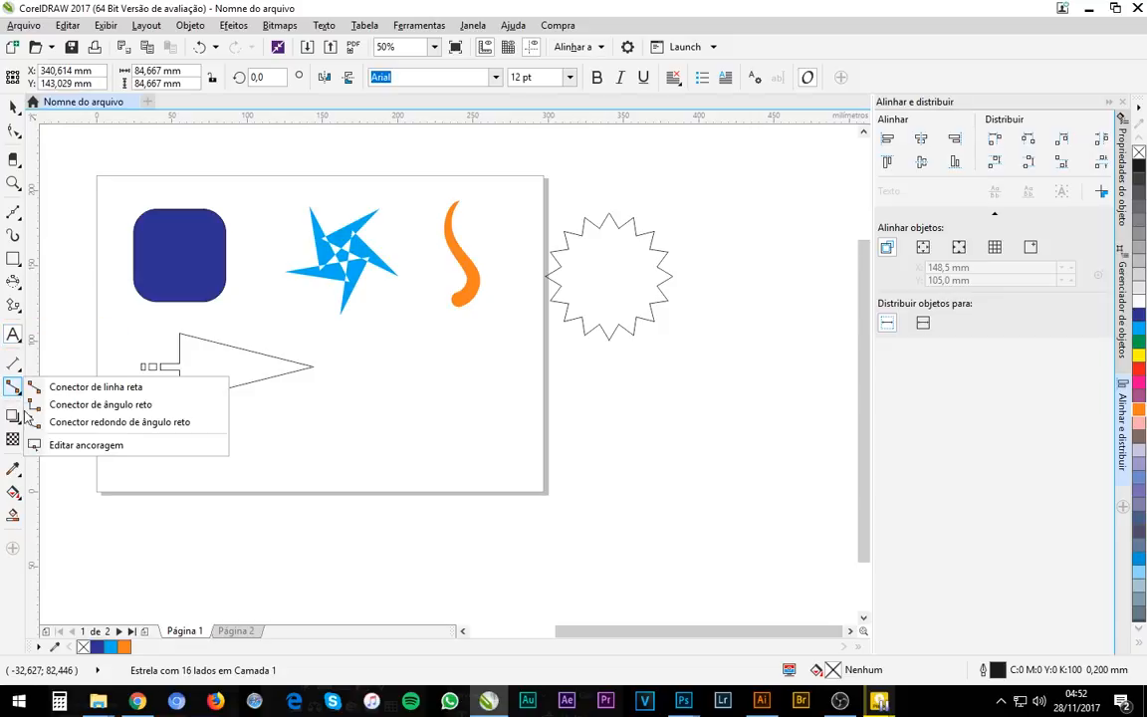
- Add a parallel dimension across the blue rounded square's width, with the dimension line just below the square
click(13, 363)
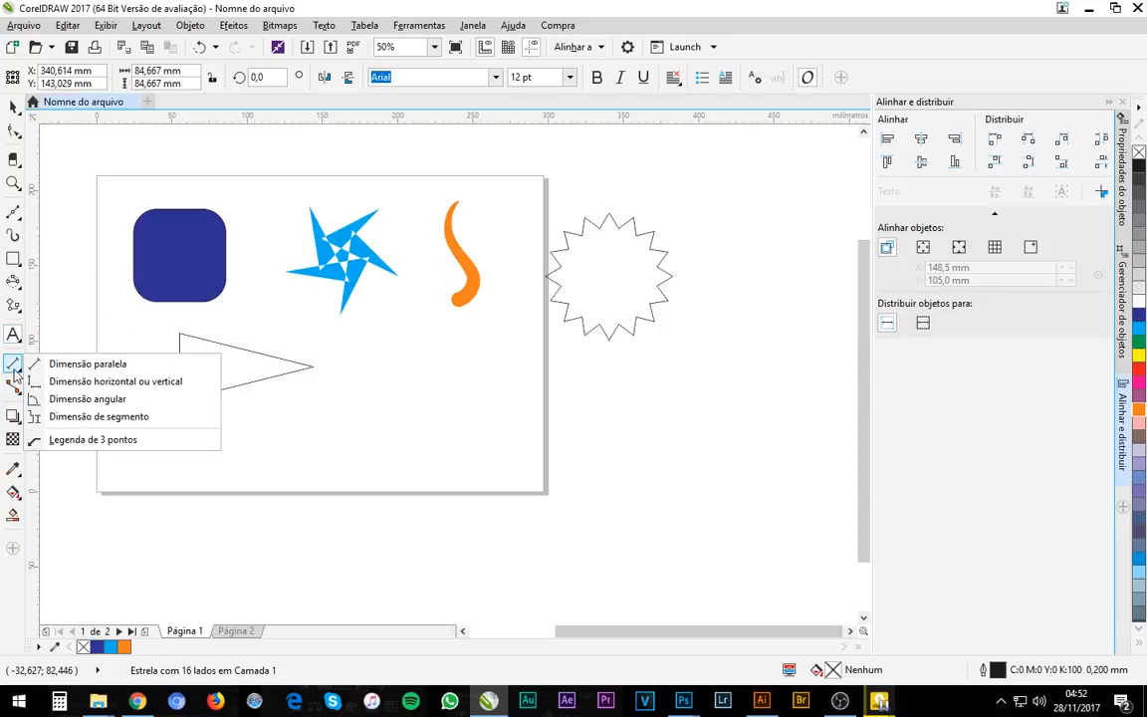
click(86, 364)
drag(136, 284, 228, 286)
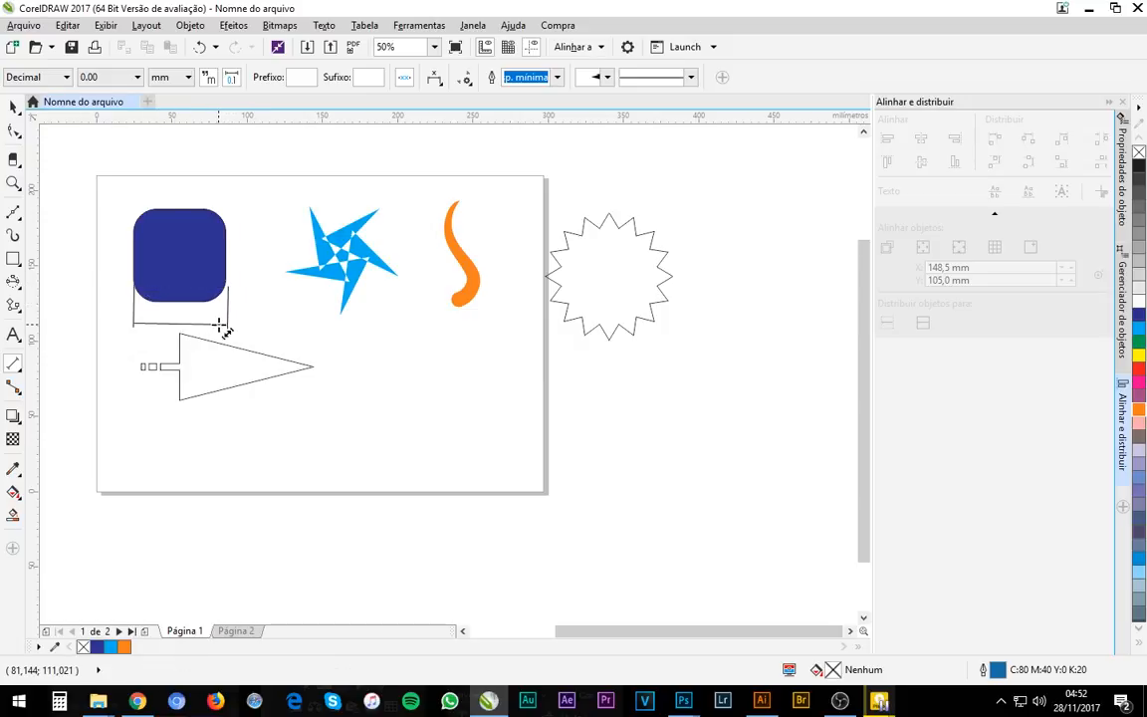
click(221, 326)
click(13, 108)
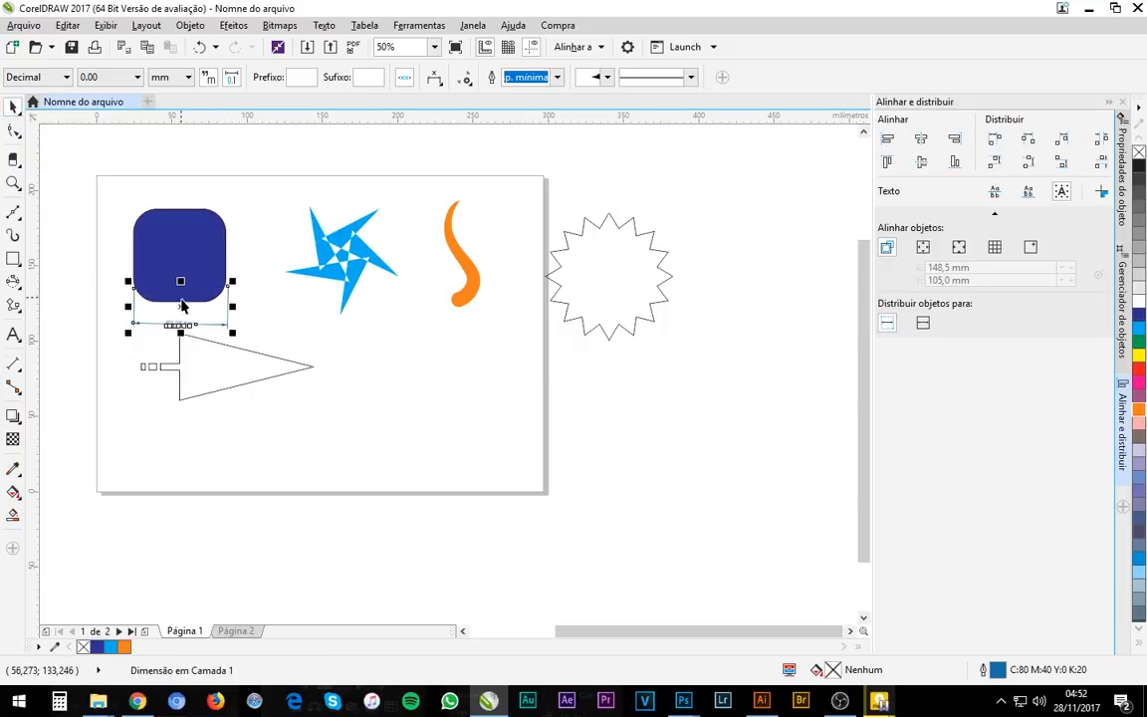
click(281, 341)
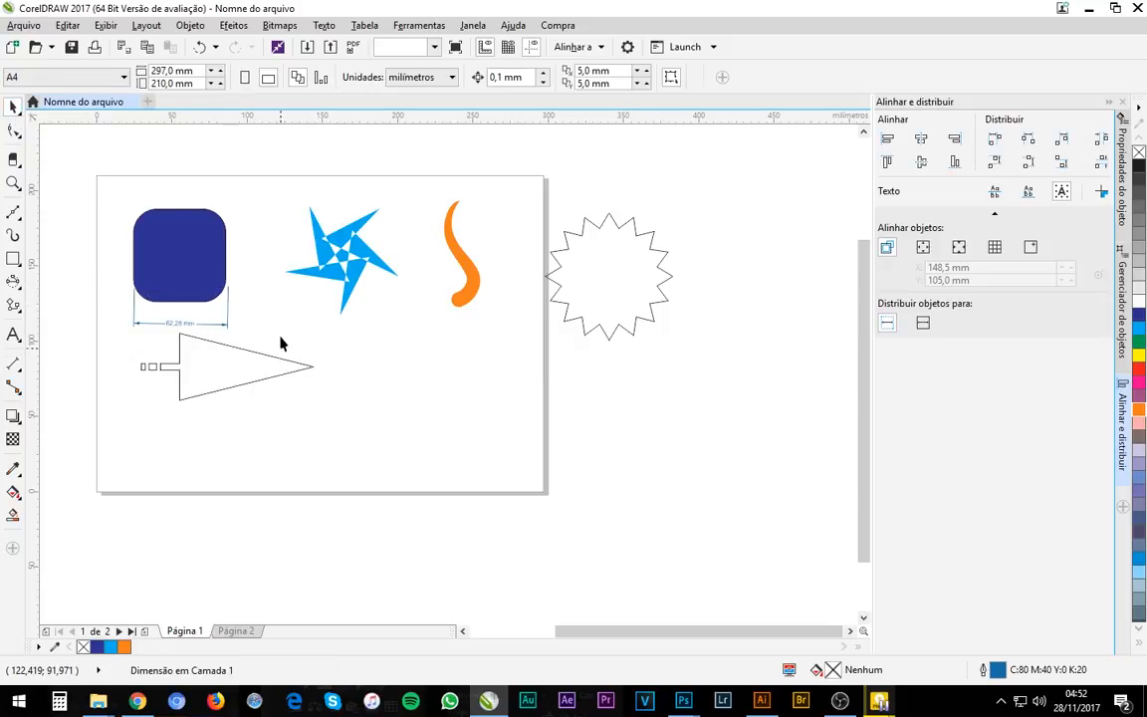
- Select the dimension's text and look through the connector tools before returning to the dimension tool
click(181, 326)
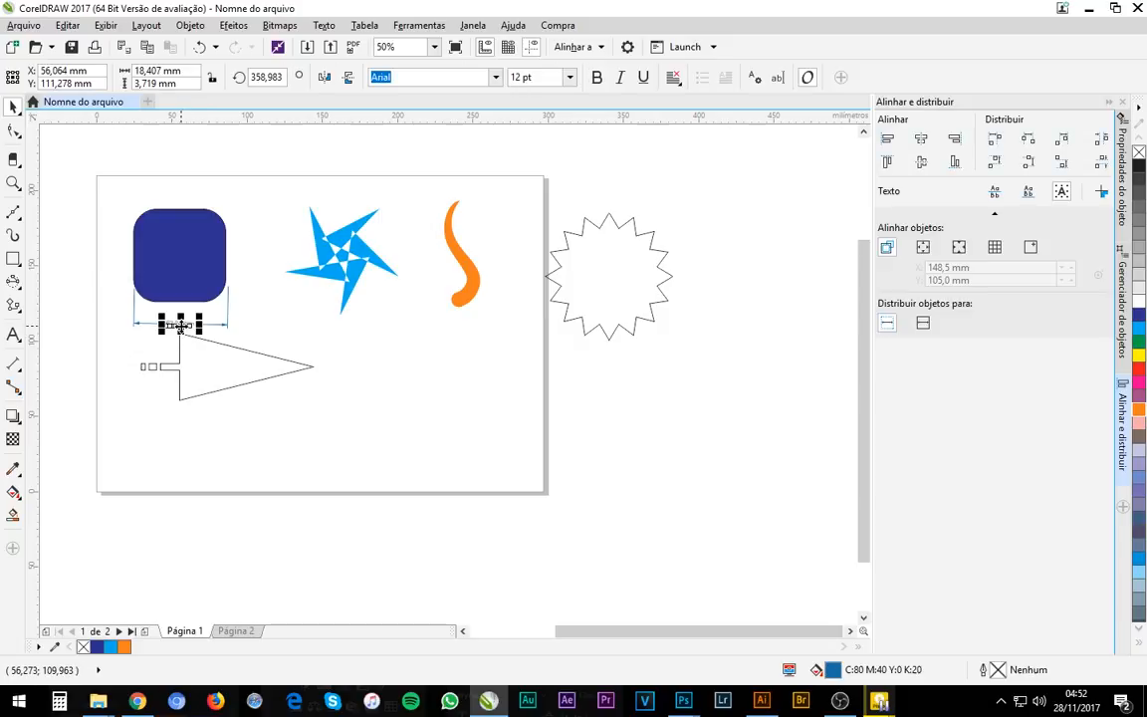
click(20, 370)
click(13, 387)
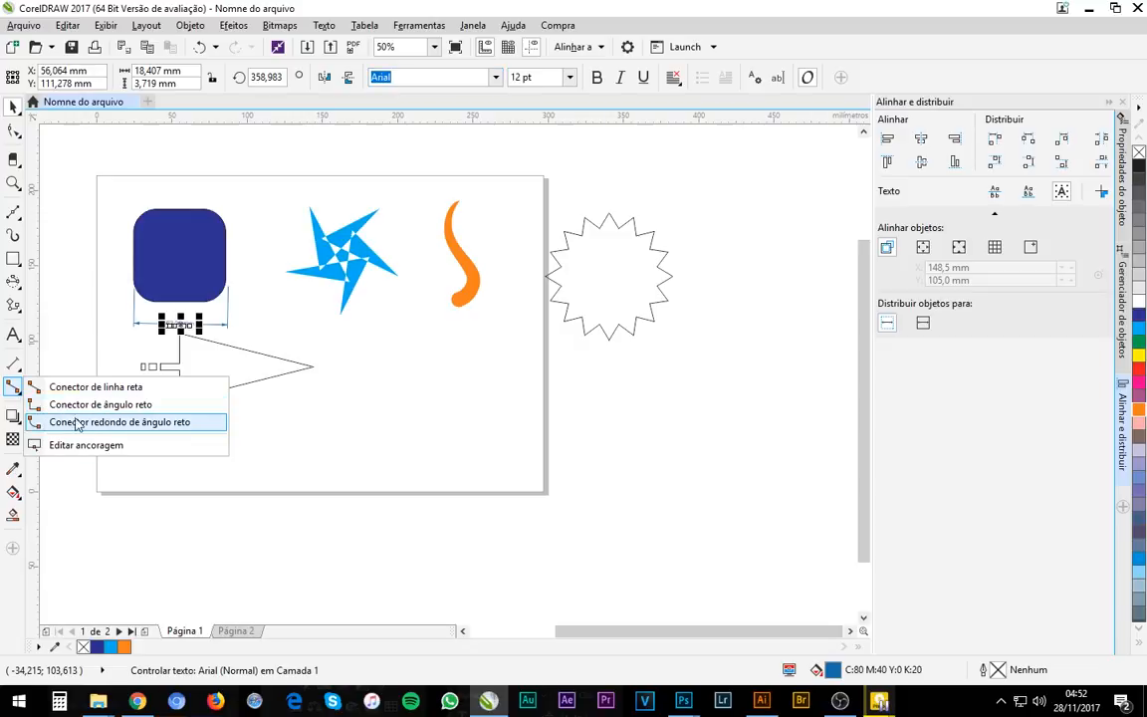
click(13, 365)
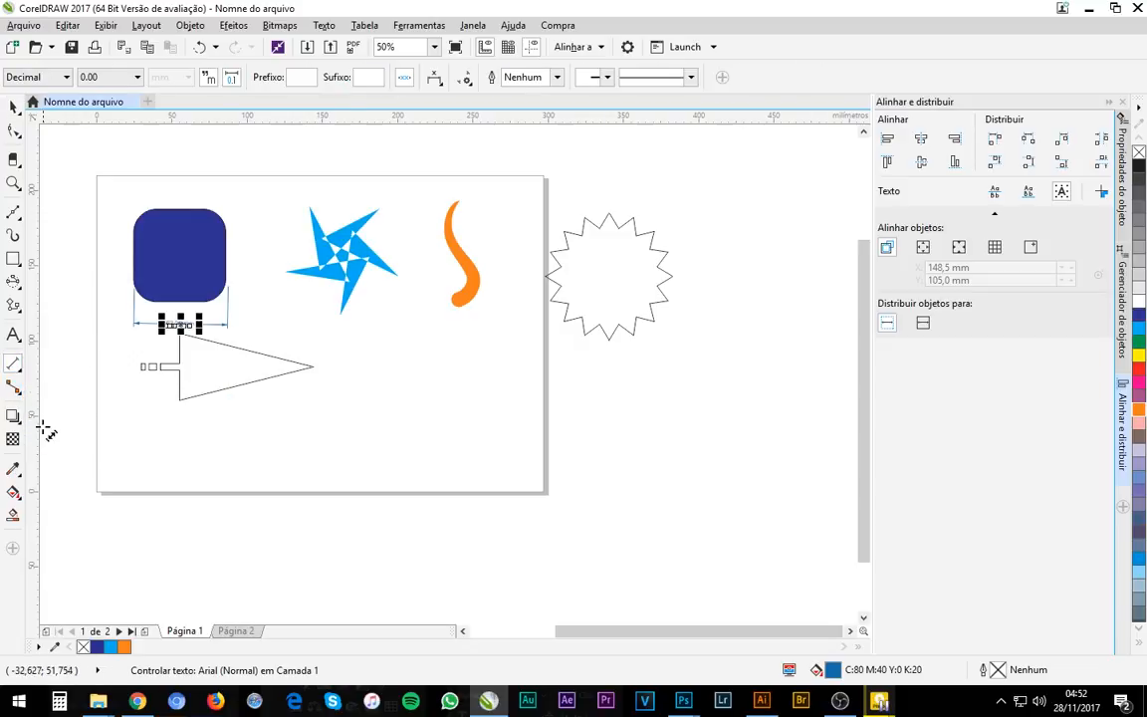
- Move the blue rounded square up to the page's upper edge, centred near X 56 mm, Y 179 mm
click(13, 107)
click(179, 266)
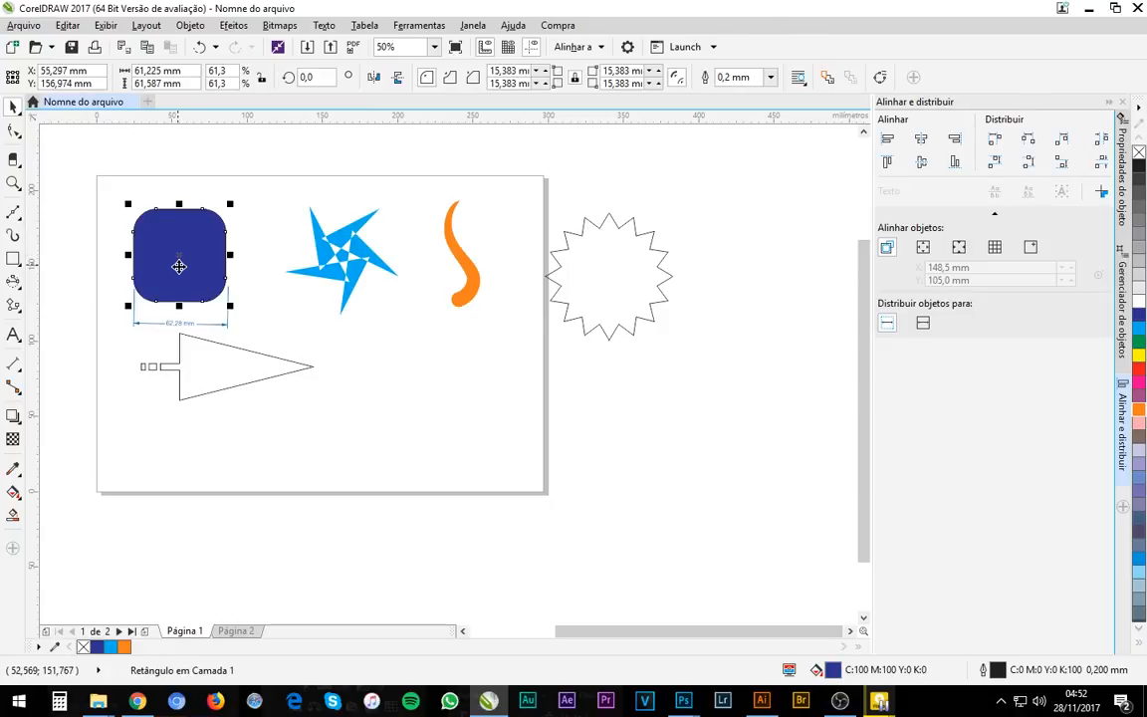
drag(179, 266, 179, 232)
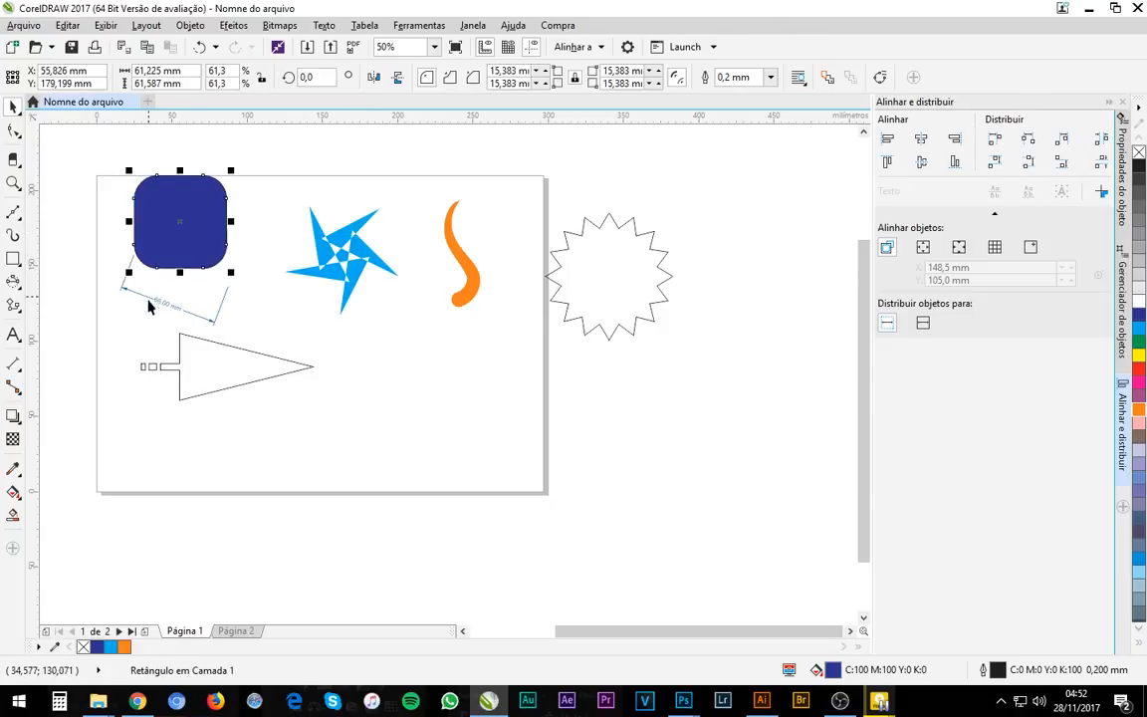
- Apply a slanted perspective drop shadow with opacity 30 and feathering 15 to the blue square, and move the square over the page's lower edge
click(13, 418)
drag(226, 221, 440, 500)
key(space)
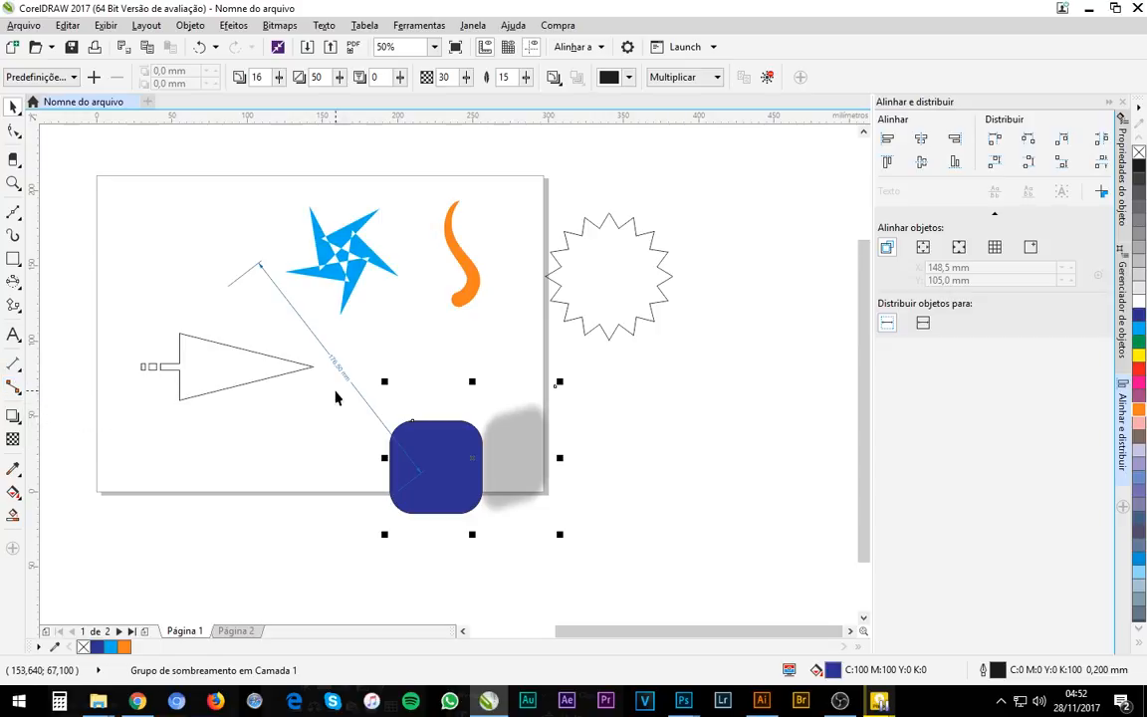
- Move the shadowed square back to the page's upper-left area above the arrow and display the Object Manager
drag(434, 447, 216, 257)
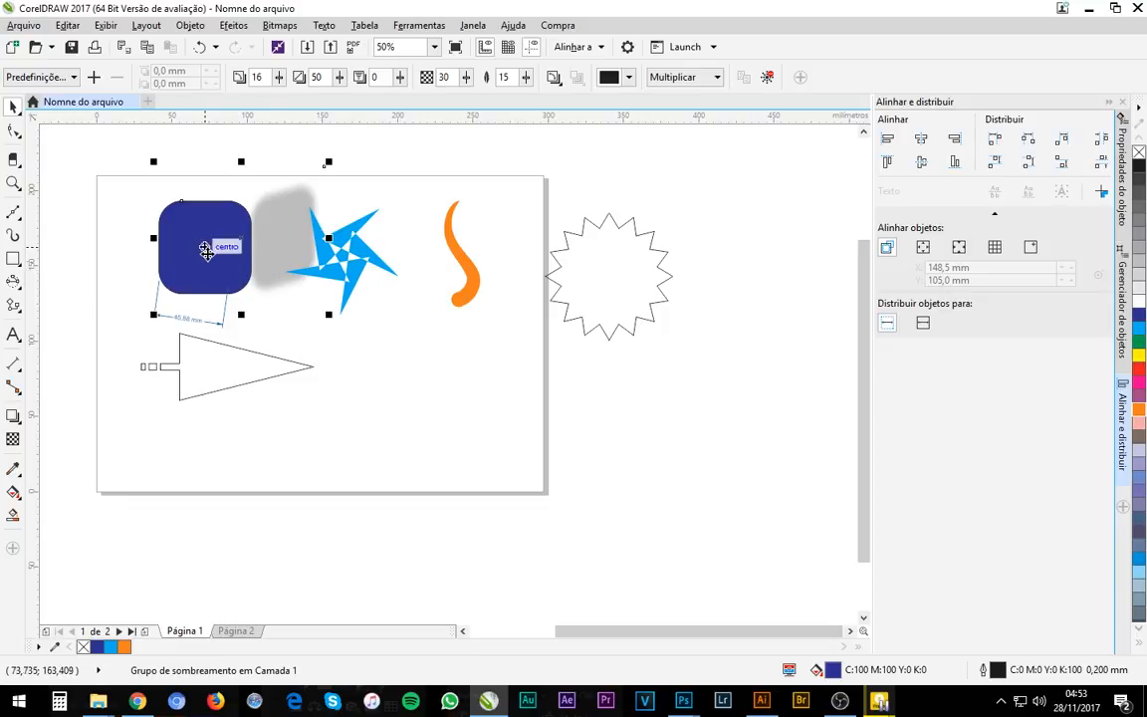
drag(205, 262, 166, 256)
drag(167, 271, 198, 255)
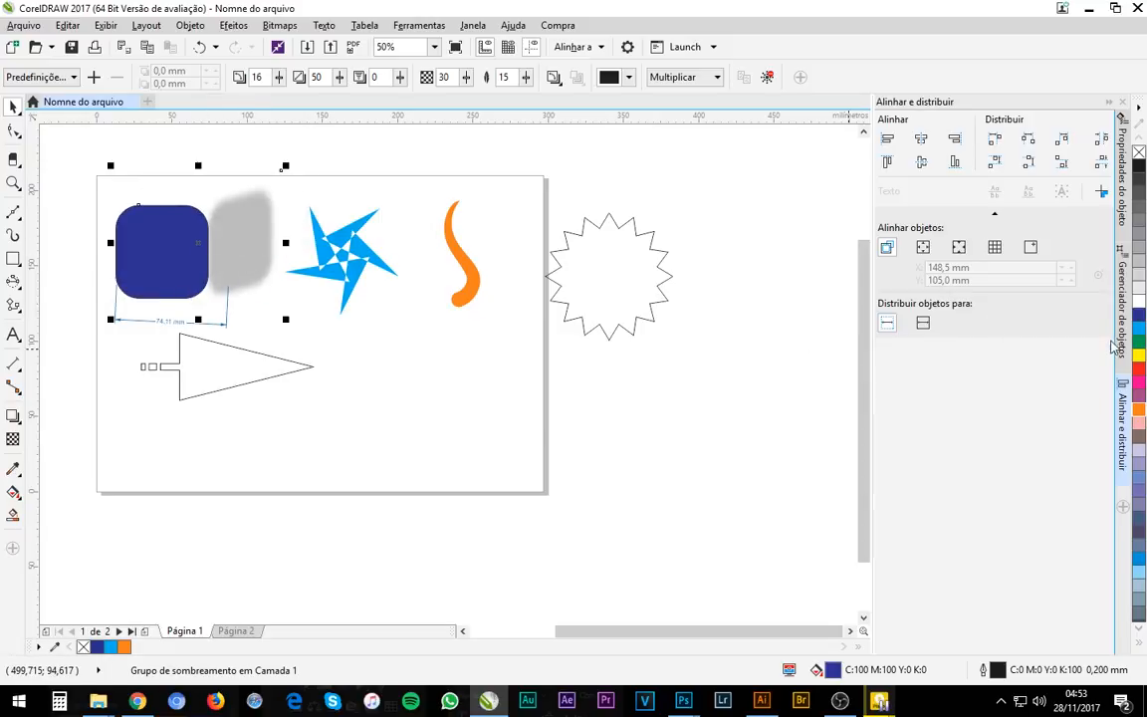
click(1115, 329)
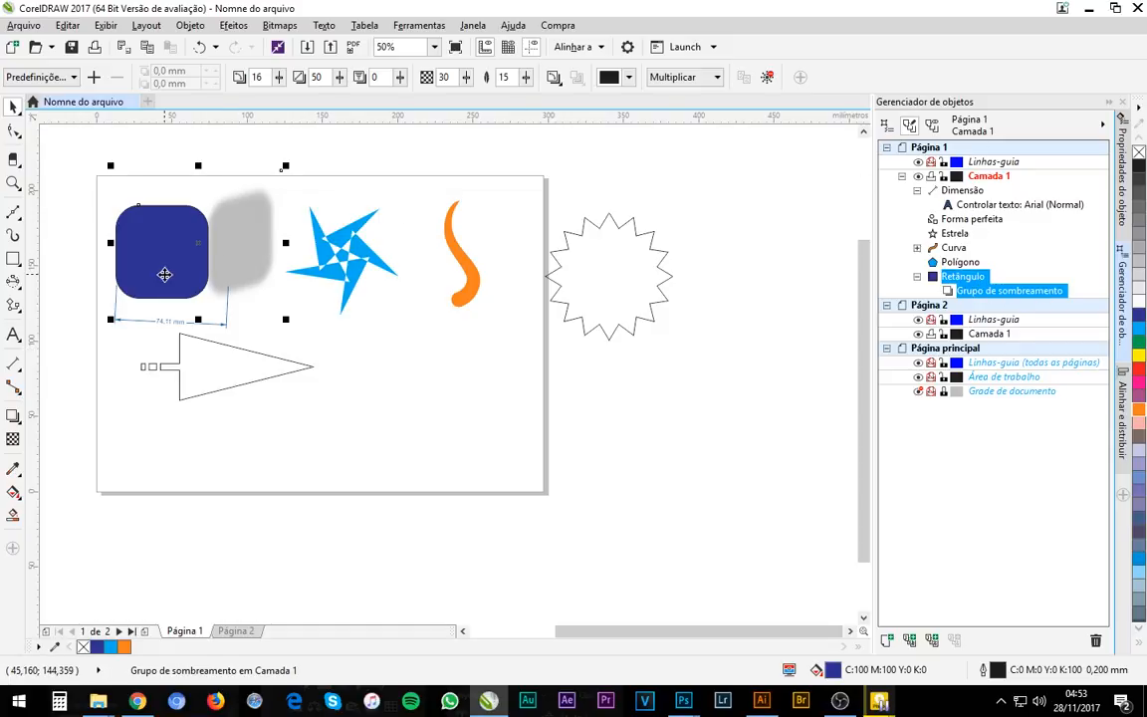
drag(164, 267, 186, 246)
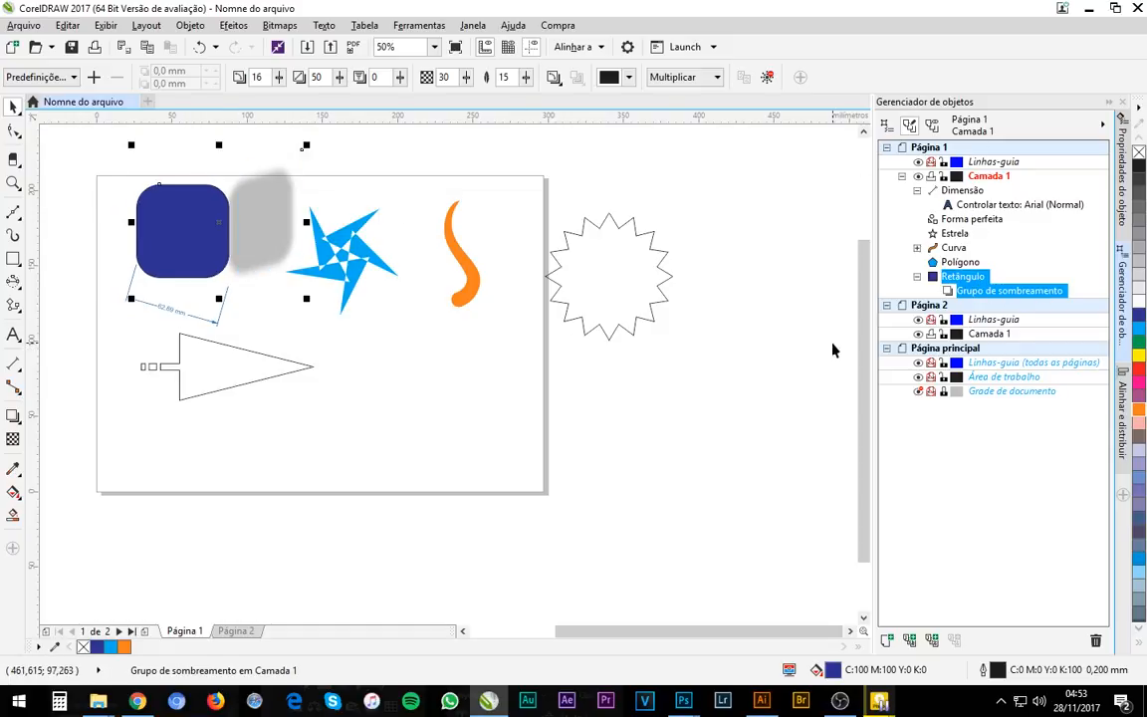
- Separate the drop shadow from the blue square, then shift the shadow toward the blue star and delete it
right_click(1021, 296)
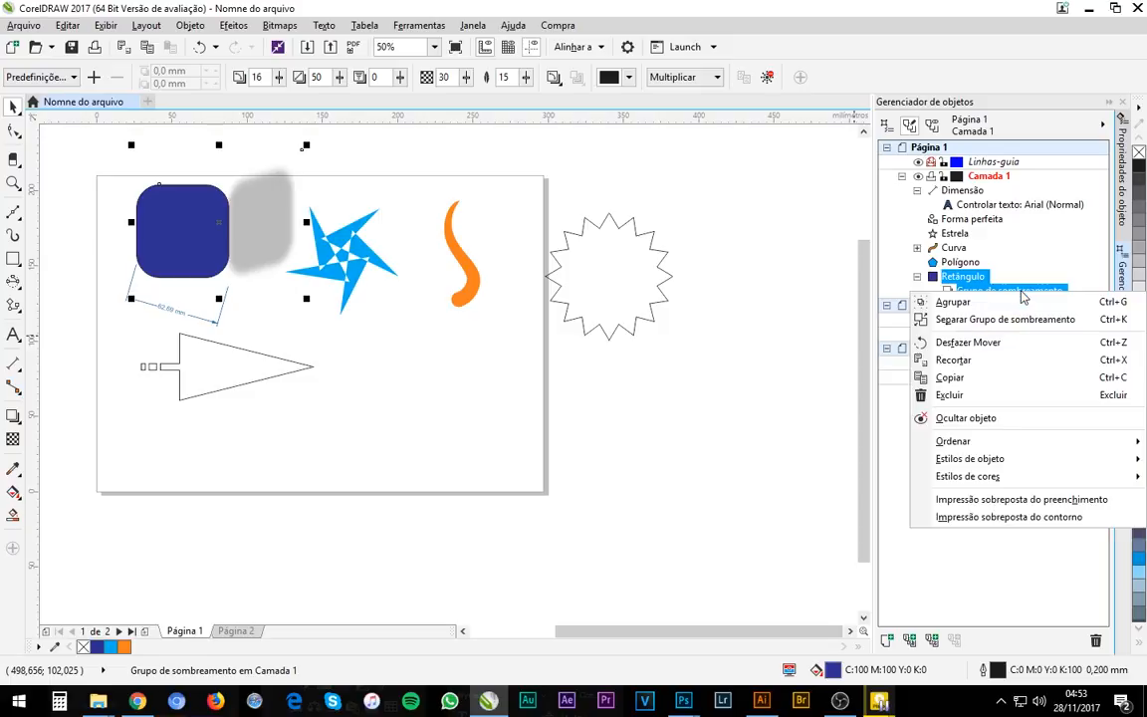
click(1050, 318)
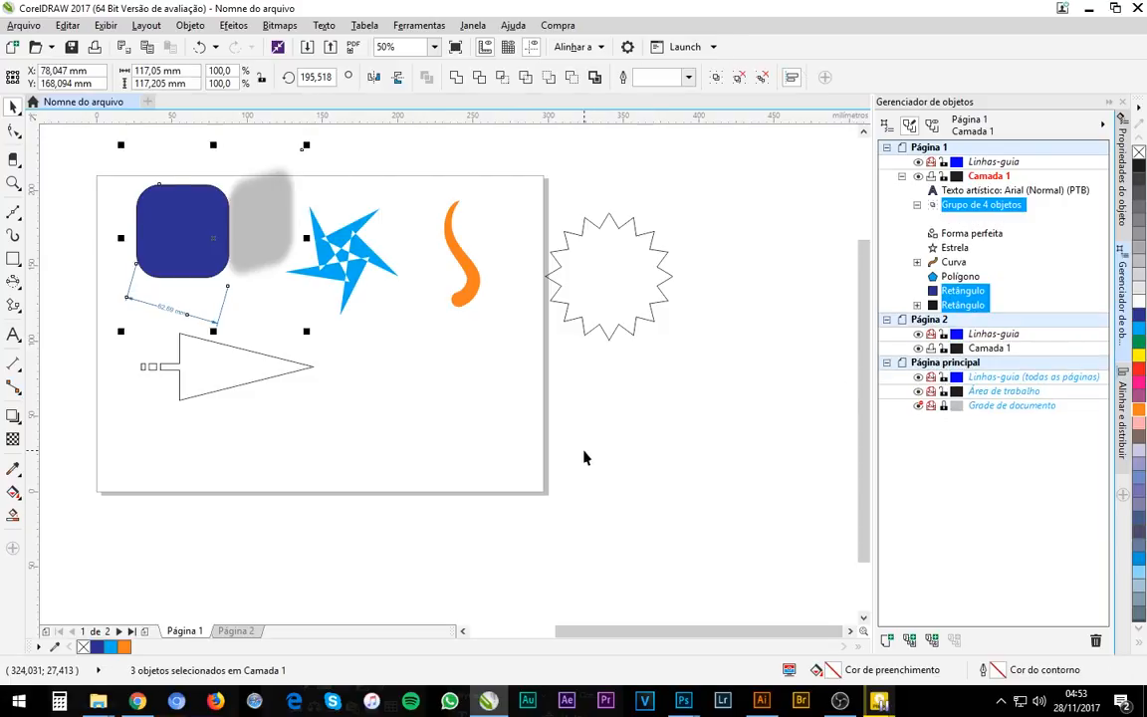
click(583, 456)
drag(277, 220, 336, 254)
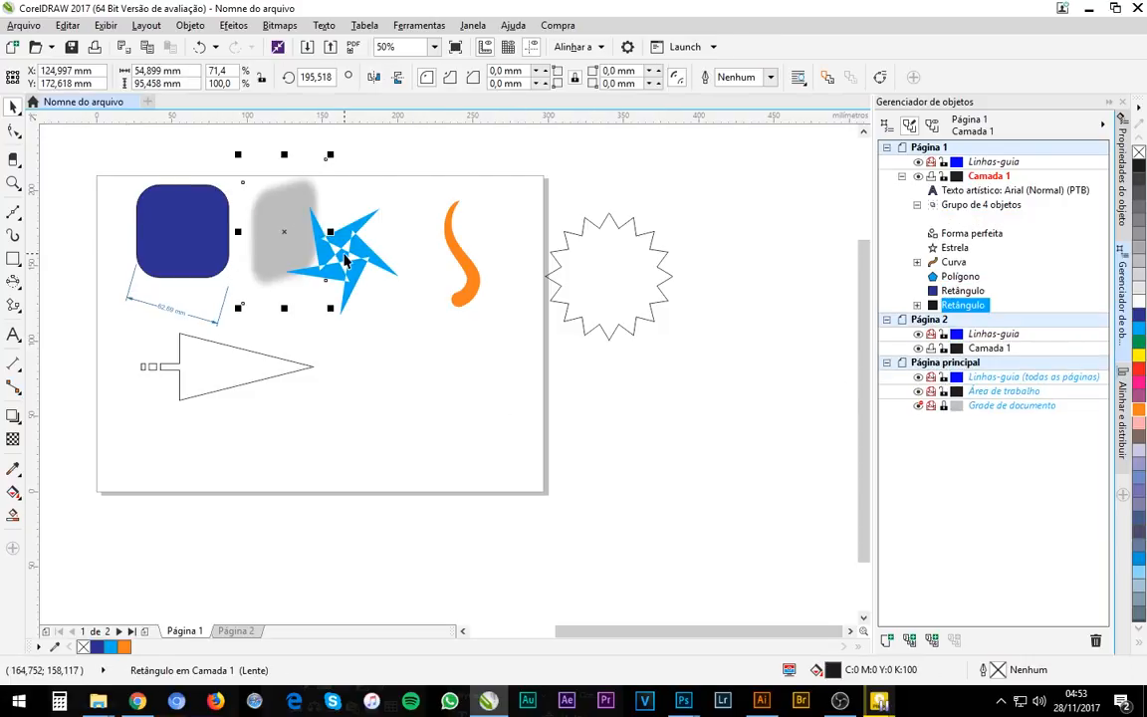
key(Delete)
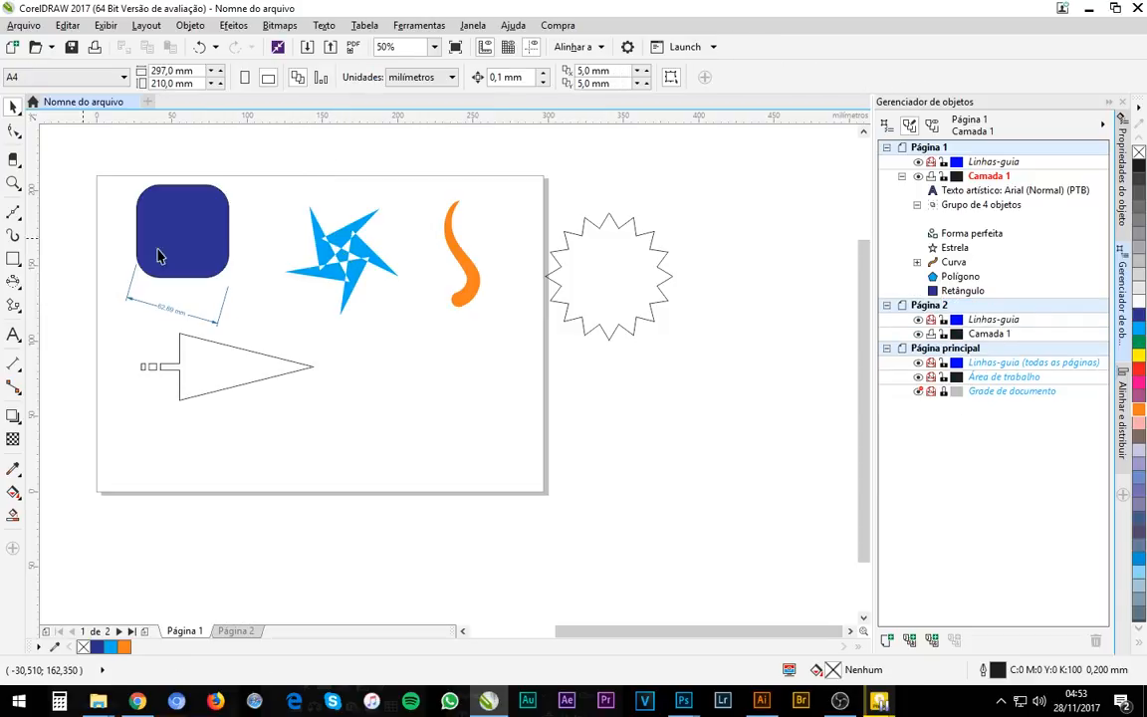
- Move the blue square to about X 50 mm, Y 187 mm, and apply a linear gradient transparency fading toward its right edge
click(224, 253)
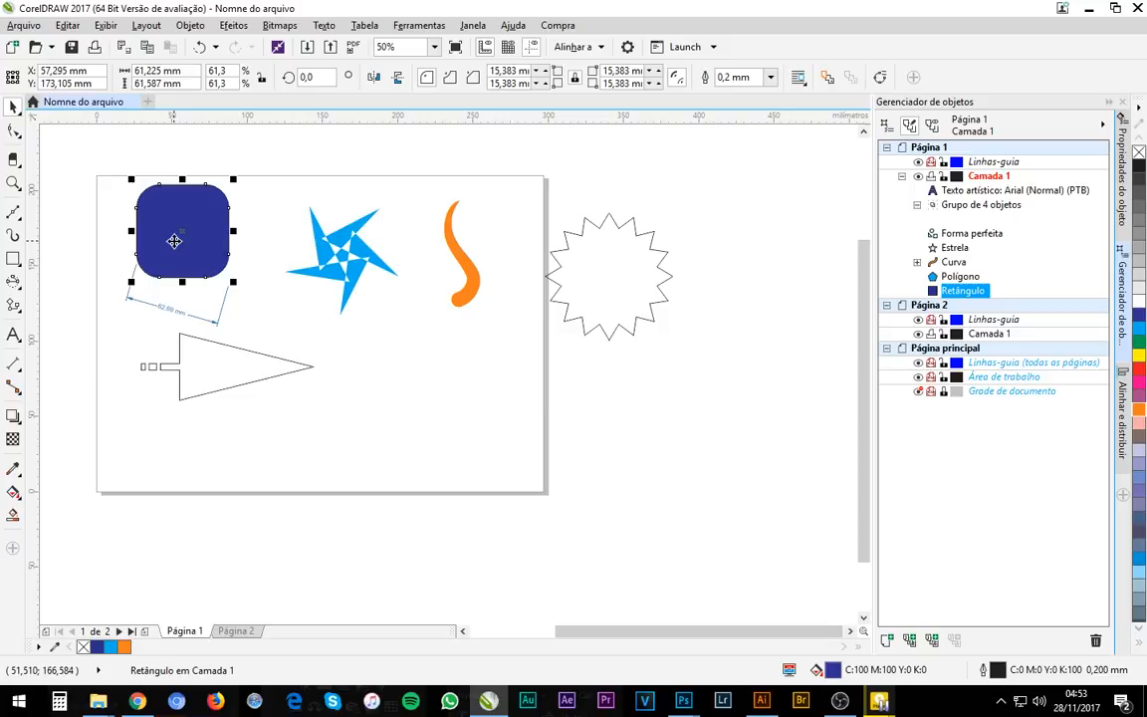
drag(164, 231, 153, 211)
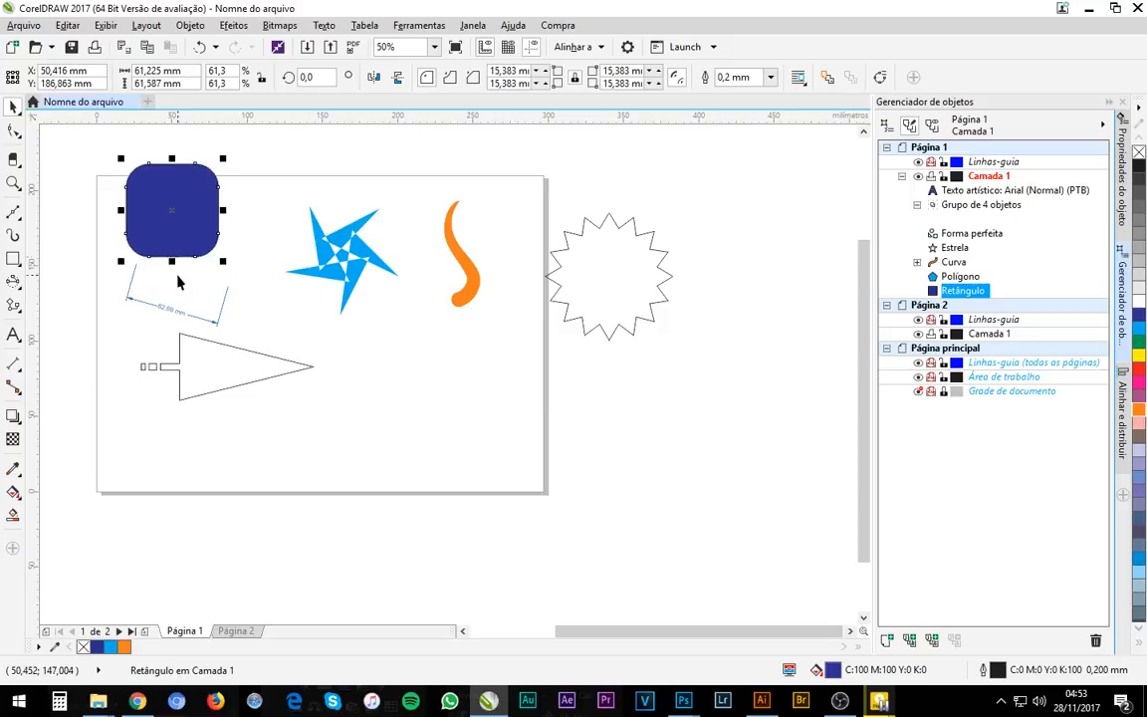
click(12, 441)
drag(181, 220, 236, 215)
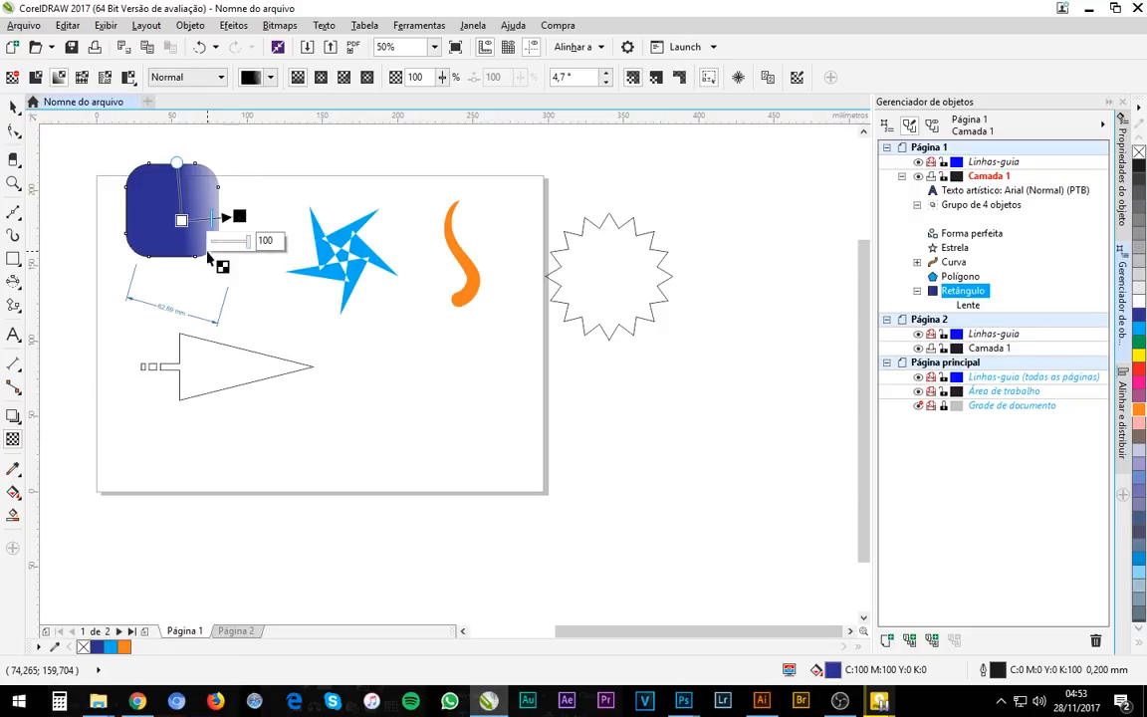
- Skew and lengthen the square's transparency gradient to an angle of about 5.6°, fading toward its upper-right corner, and shift the gradient midpoint outward
drag(178, 162, 118, 187)
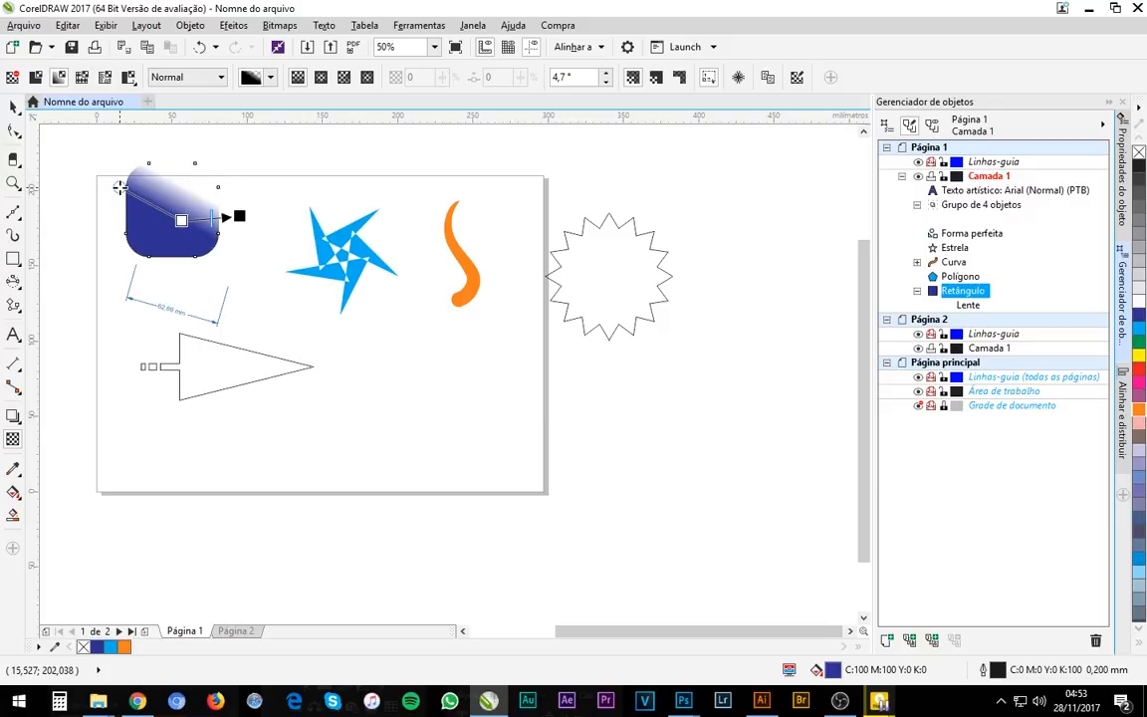
mouse_move(210, 220)
mouse_down()
mouse_move(194, 222)
mouse_move(293, 210)
mouse_up()
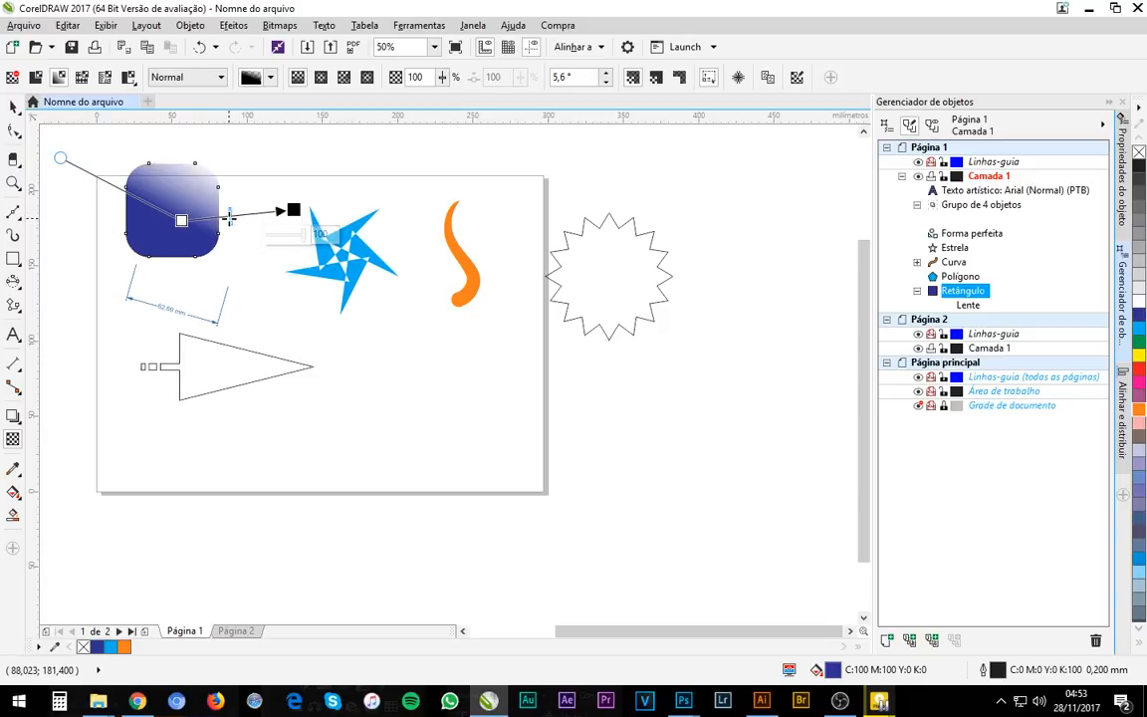
drag(217, 231, 237, 217)
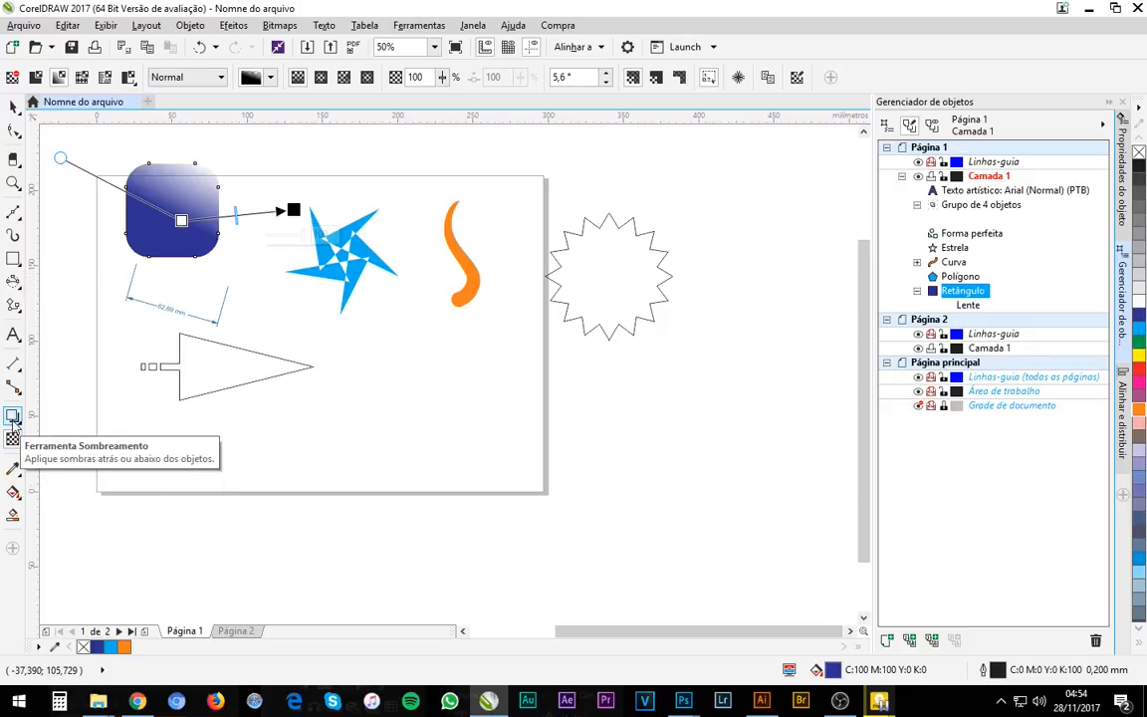
- Sample the cyan of the star with the Color Eyedropper and fill the outlined arrow with it
click(22, 472)
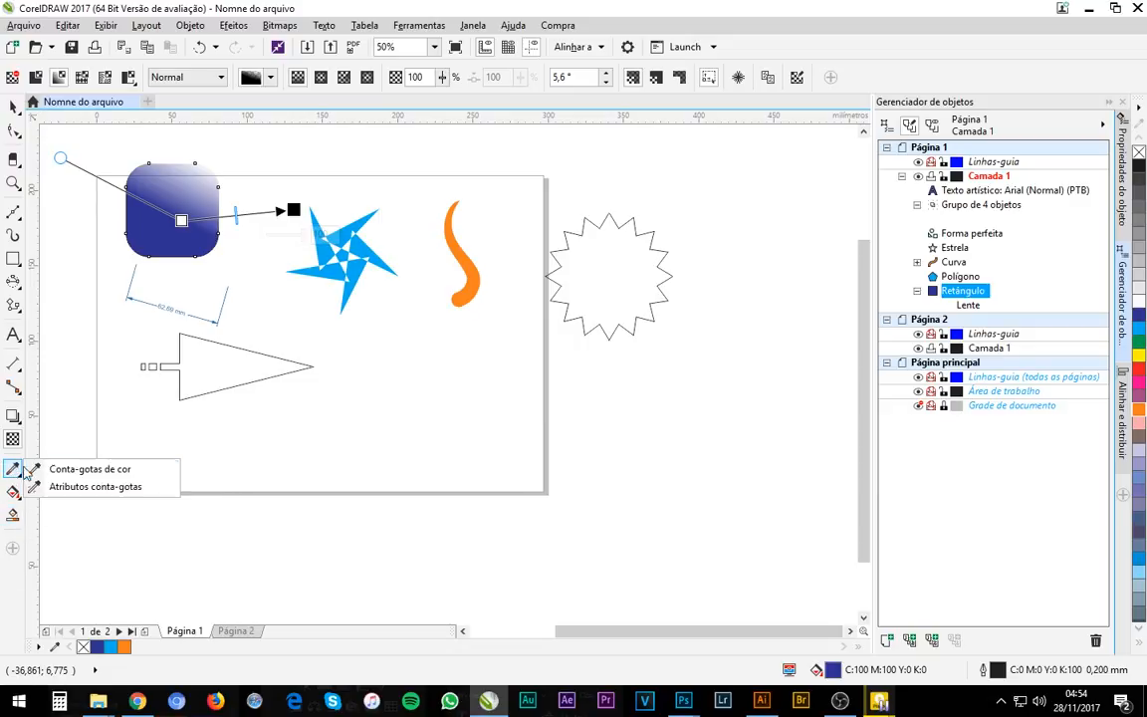
click(103, 475)
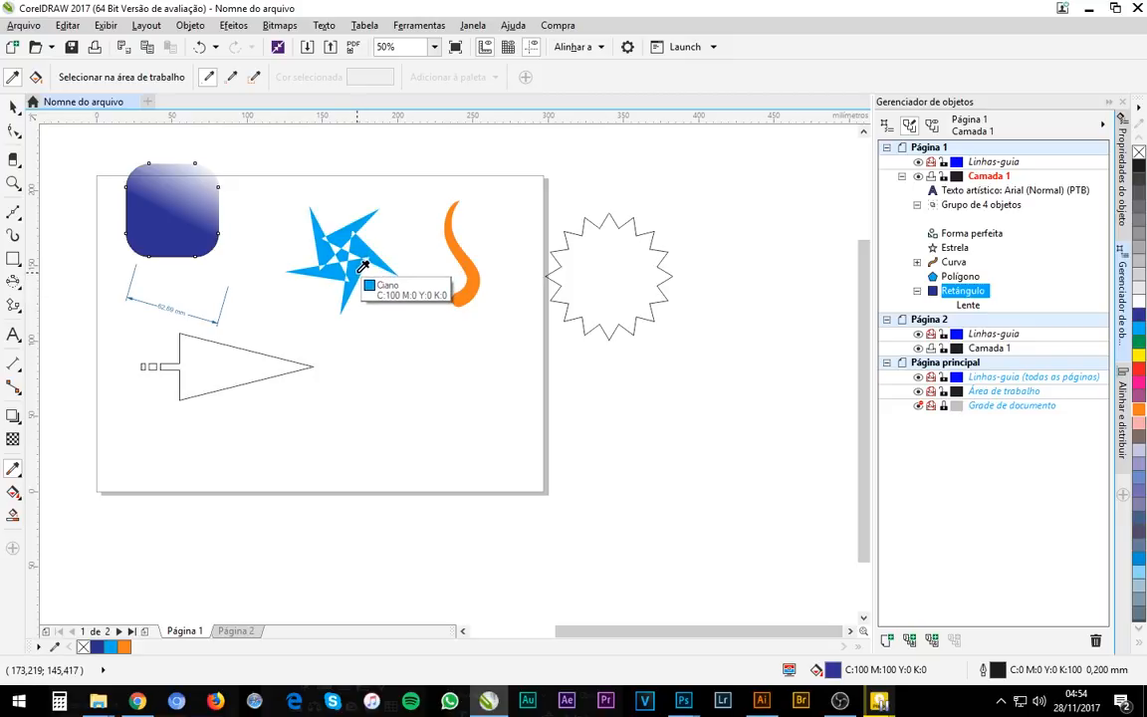
click(363, 267)
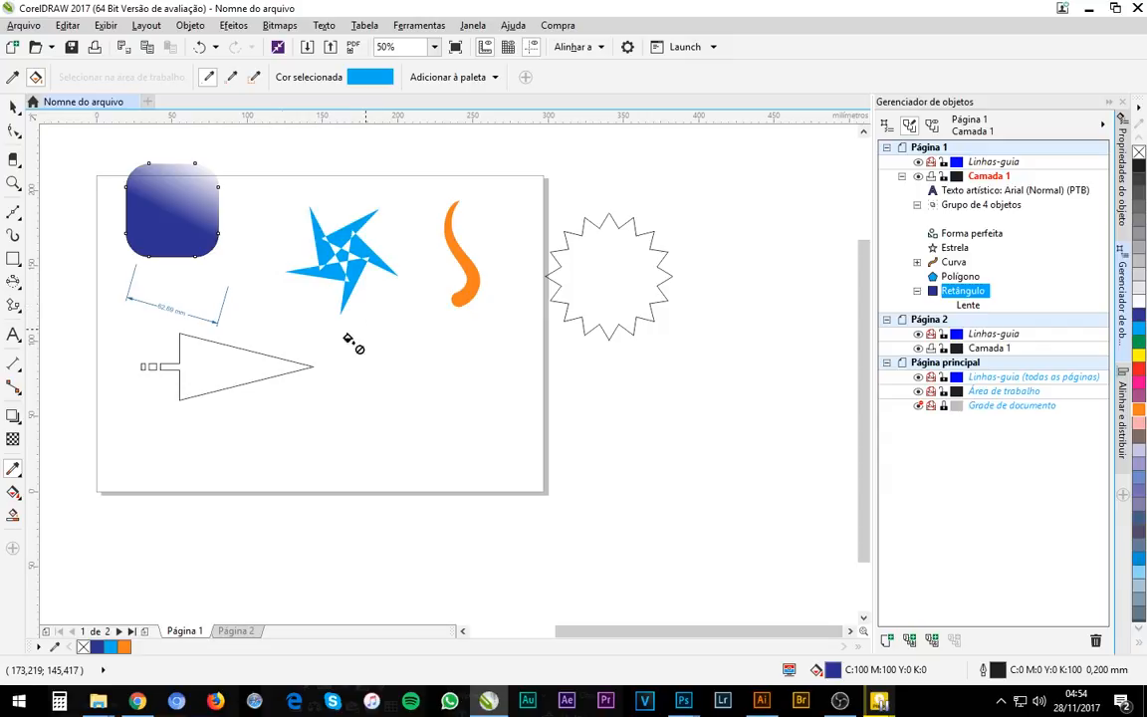
click(242, 355)
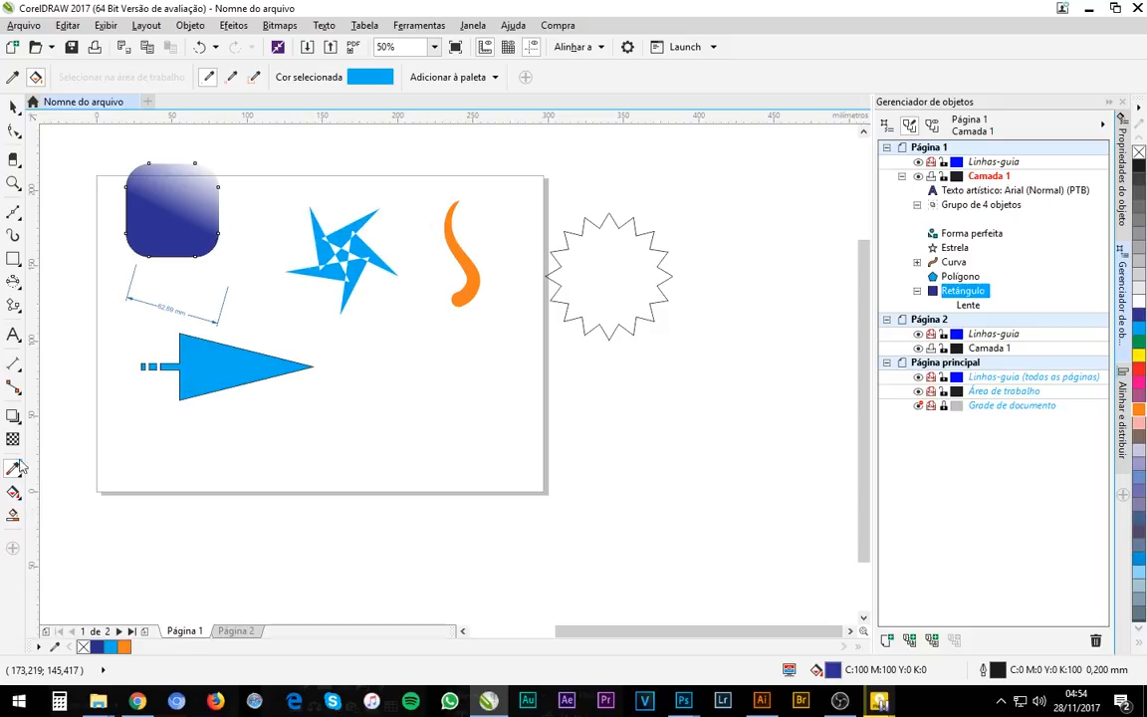
click(13, 106)
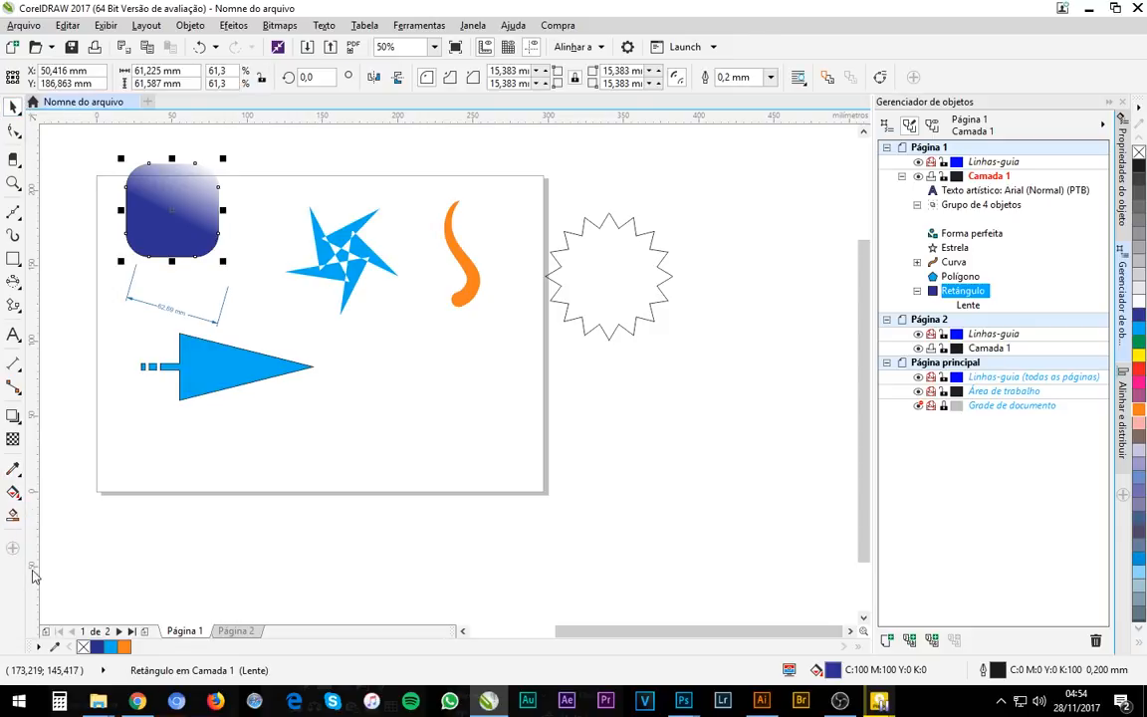
click(19, 479)
mouse_move(16, 266)
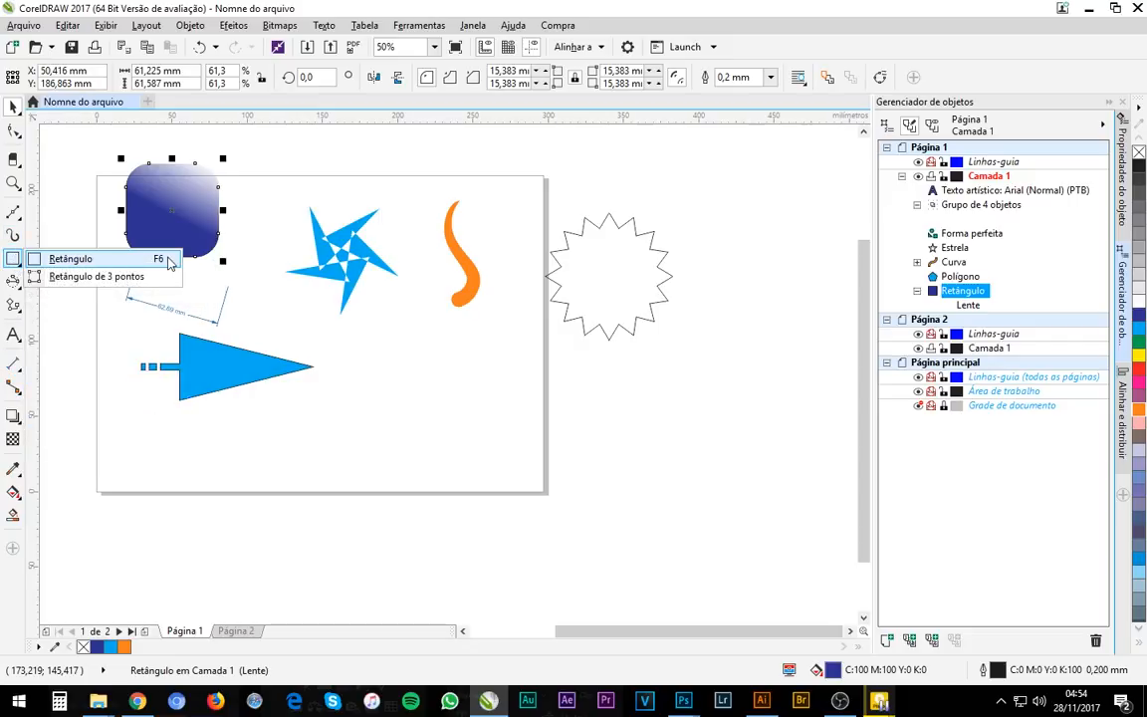
mouse_move(14, 303)
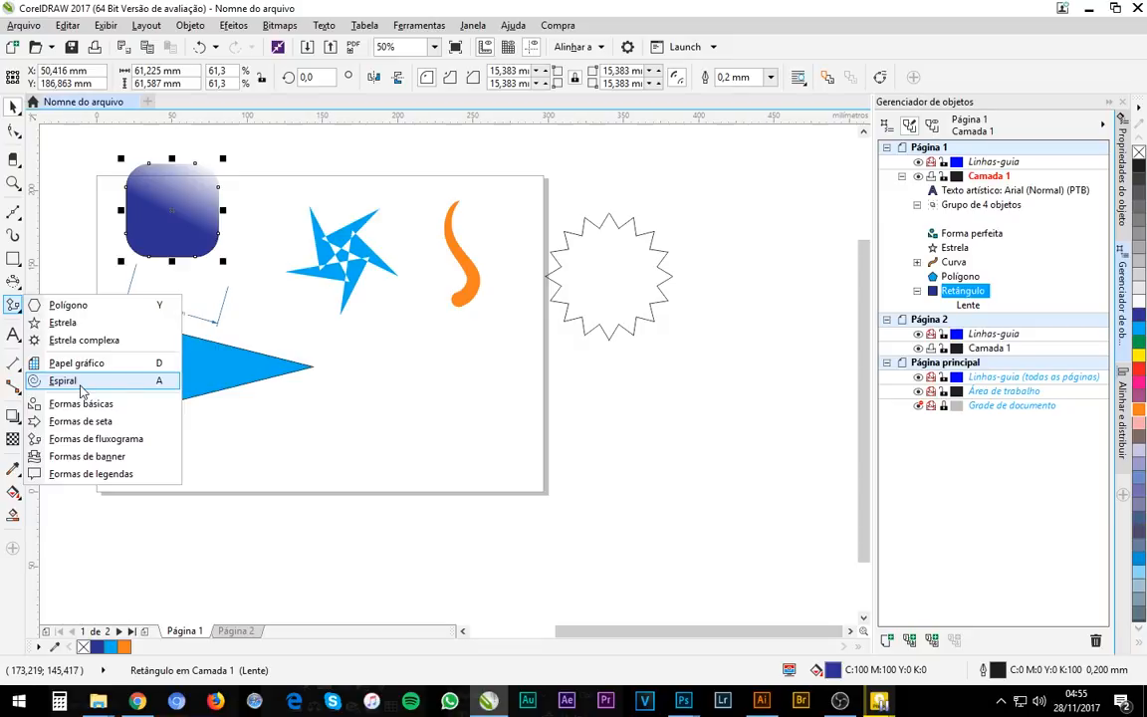
click(299, 461)
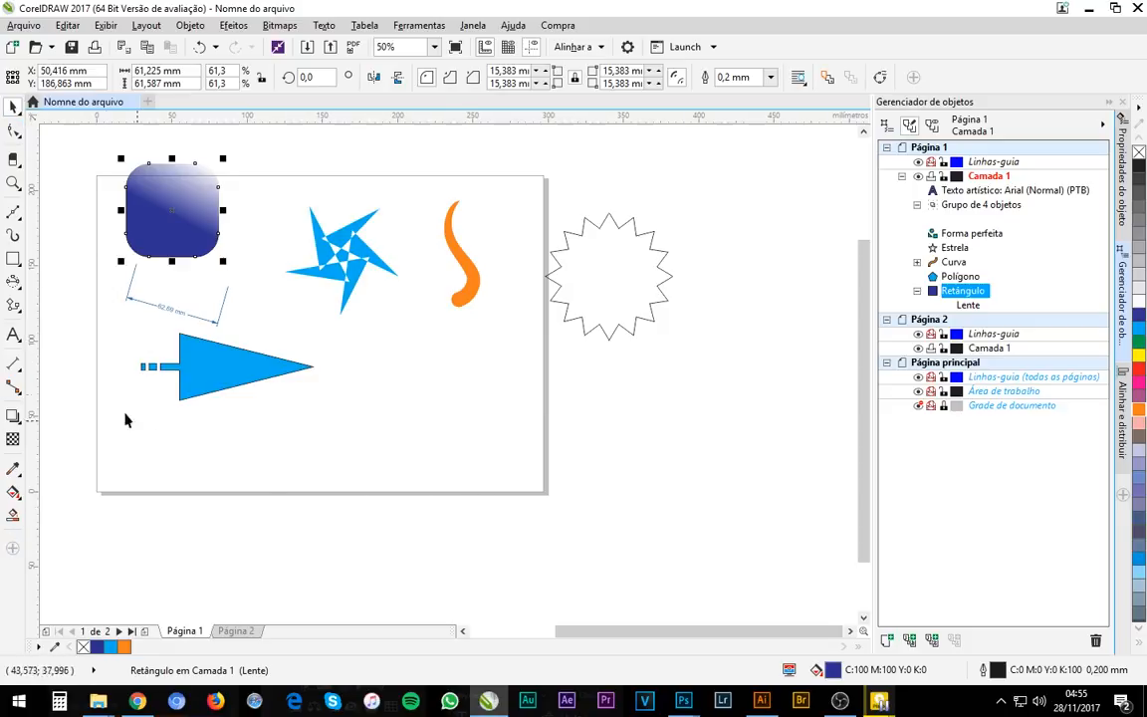
click(15, 289)
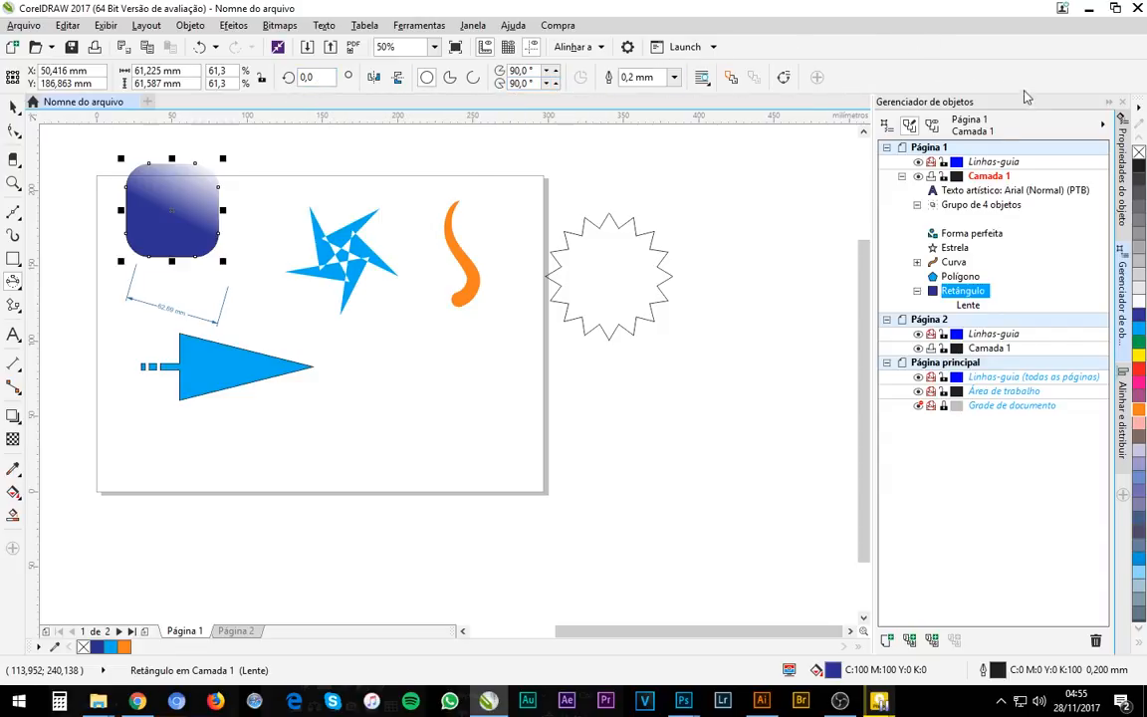
click(12, 105)
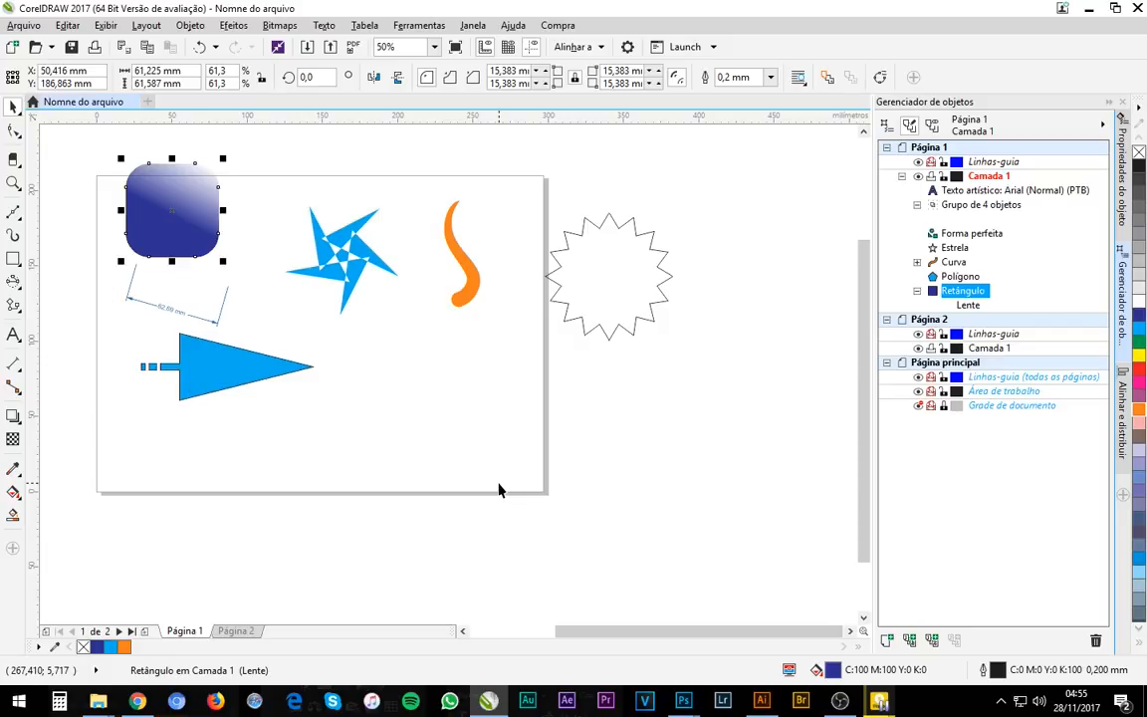